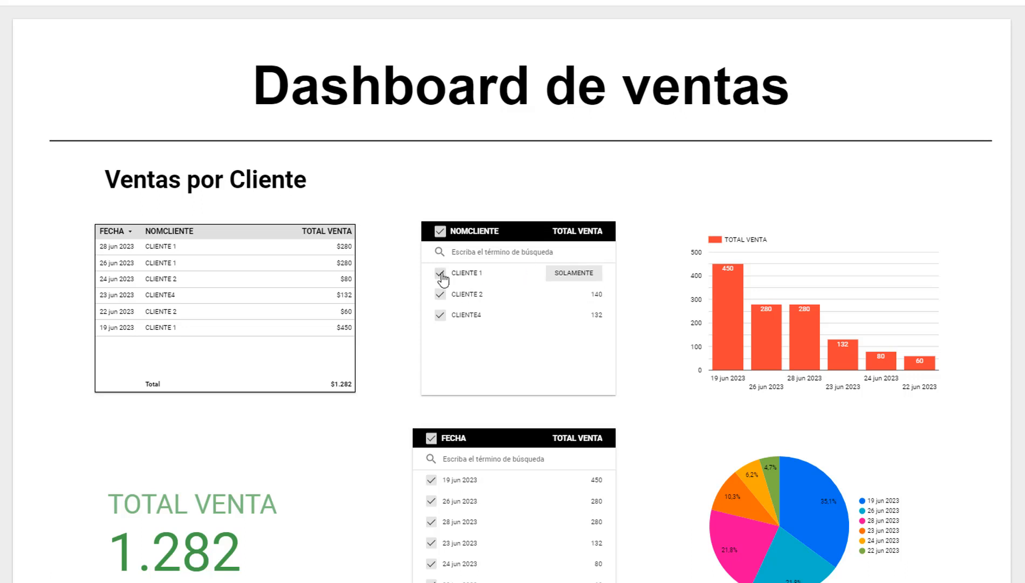
Step: Filter the finished sales dashboard to CLIENTE 1 only, and add CLIENTE 2 to the client filter
left_click(589, 276)
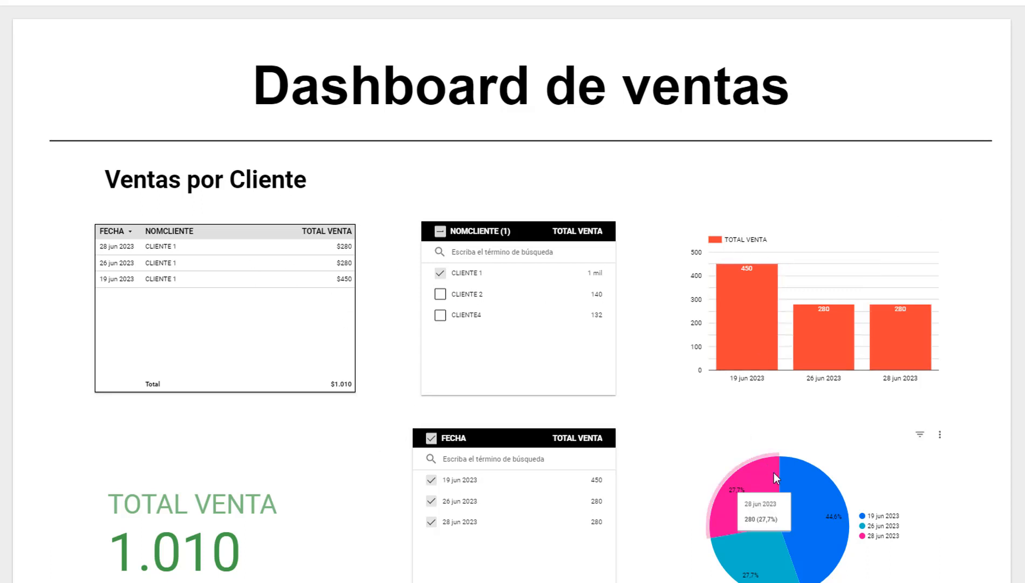
scroll(774, 472, "down", 2)
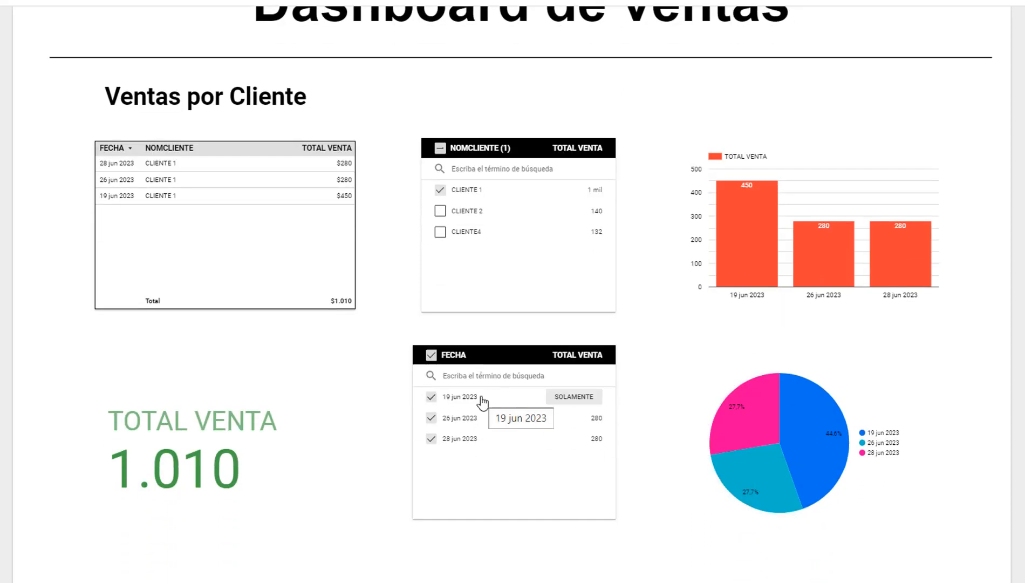
left_click(442, 211)
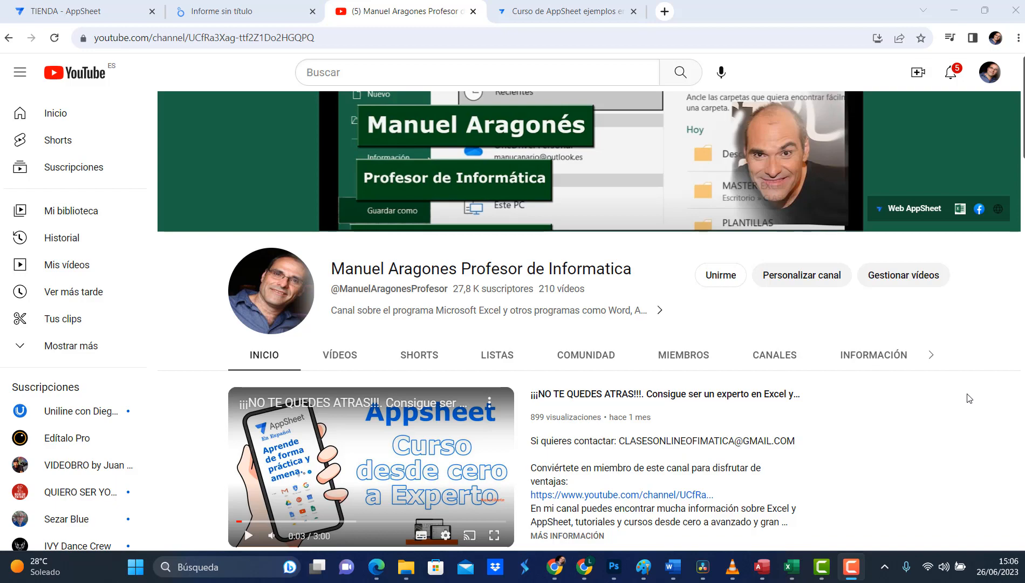
left_click(585, 12)
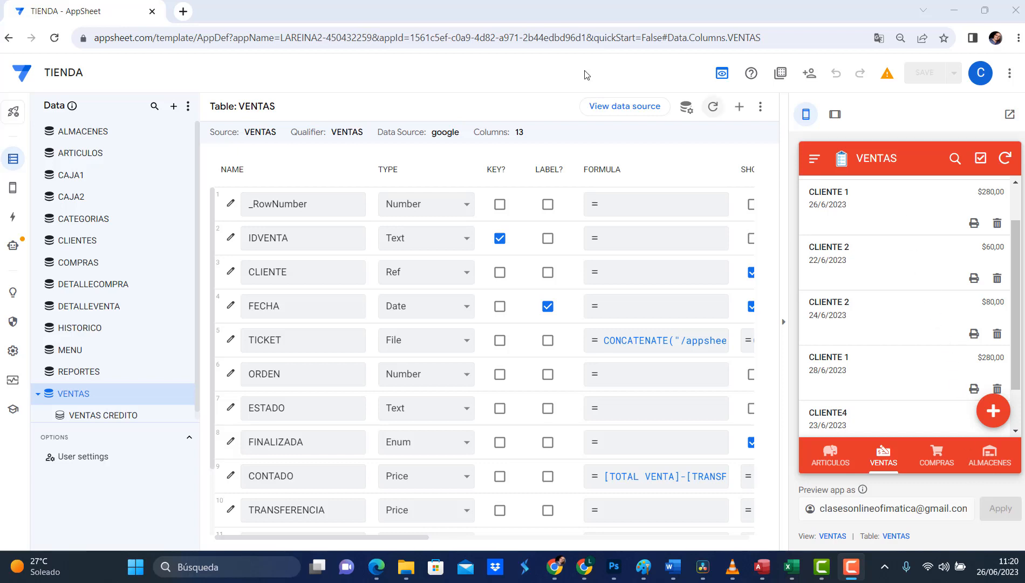
Step: Search Google for LOOKER STUDIO in a new browser tab and open Looker Studio from the results
left_click(182, 11)
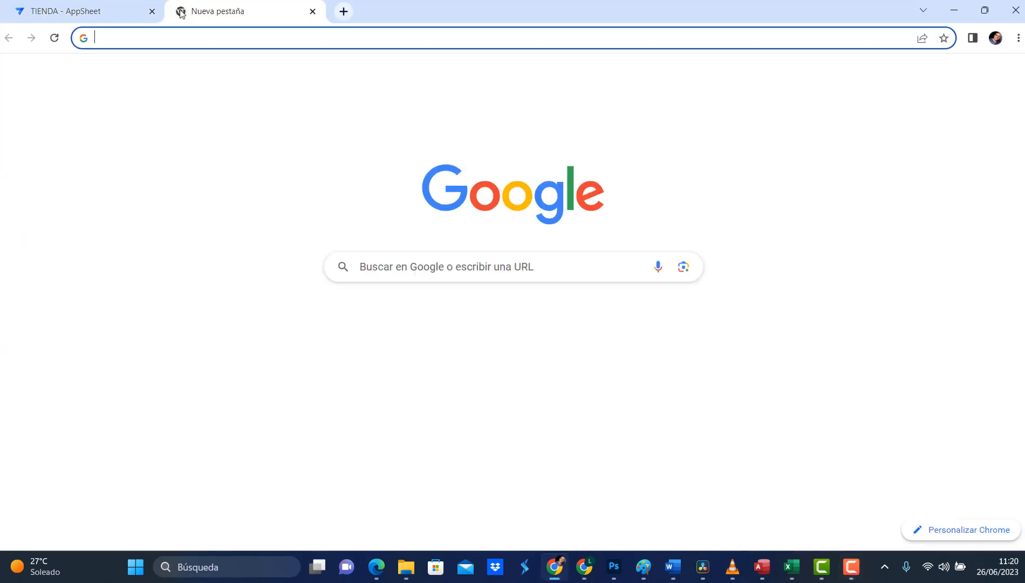
type("LOO")
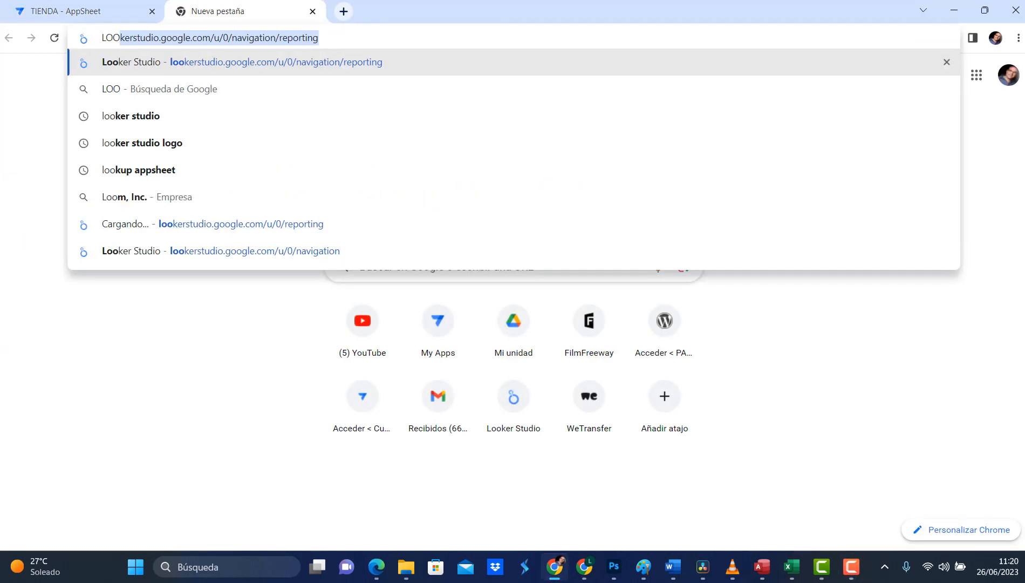
type("KER STUDIO")
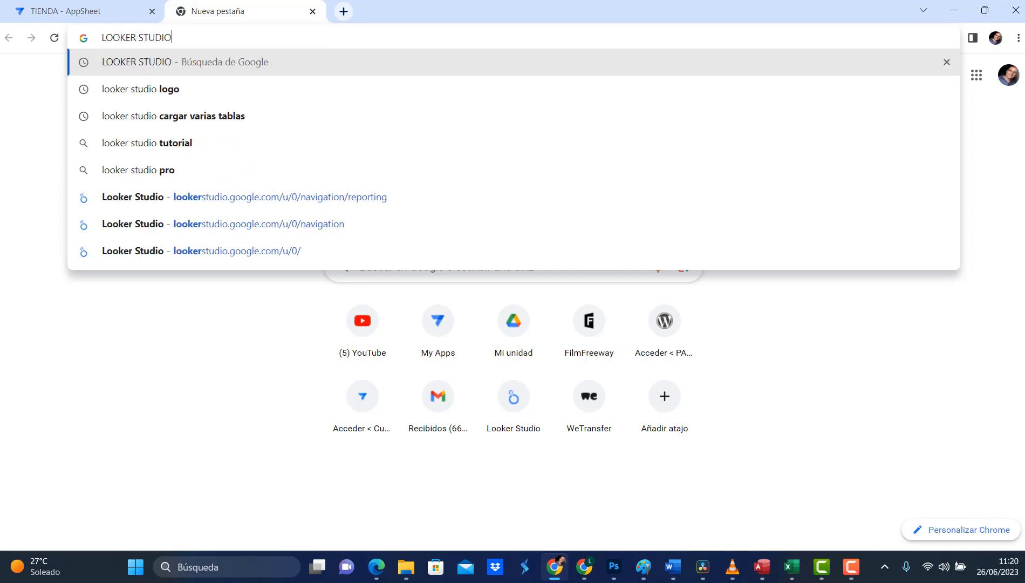
key("Return")
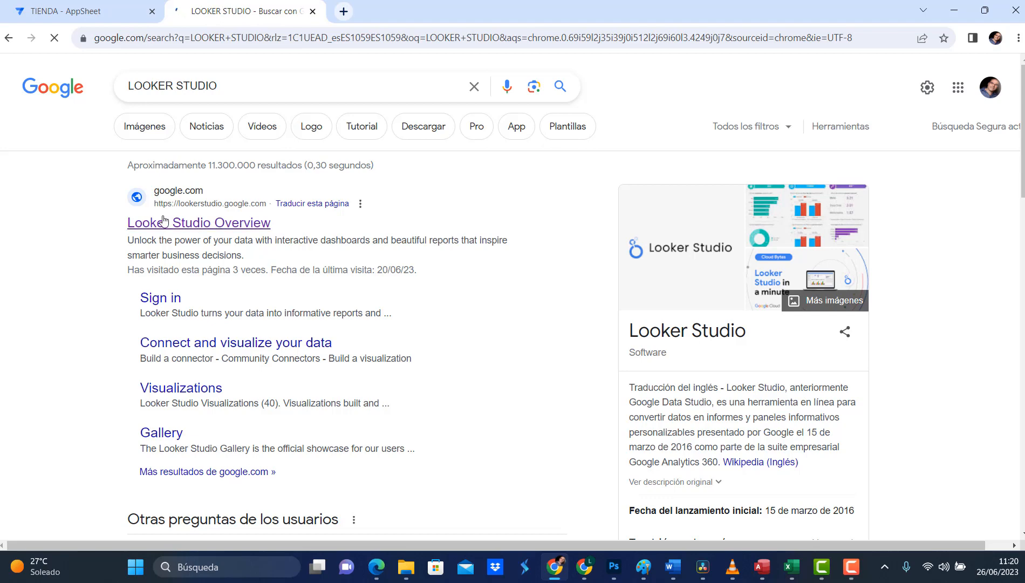
left_click(216, 223)
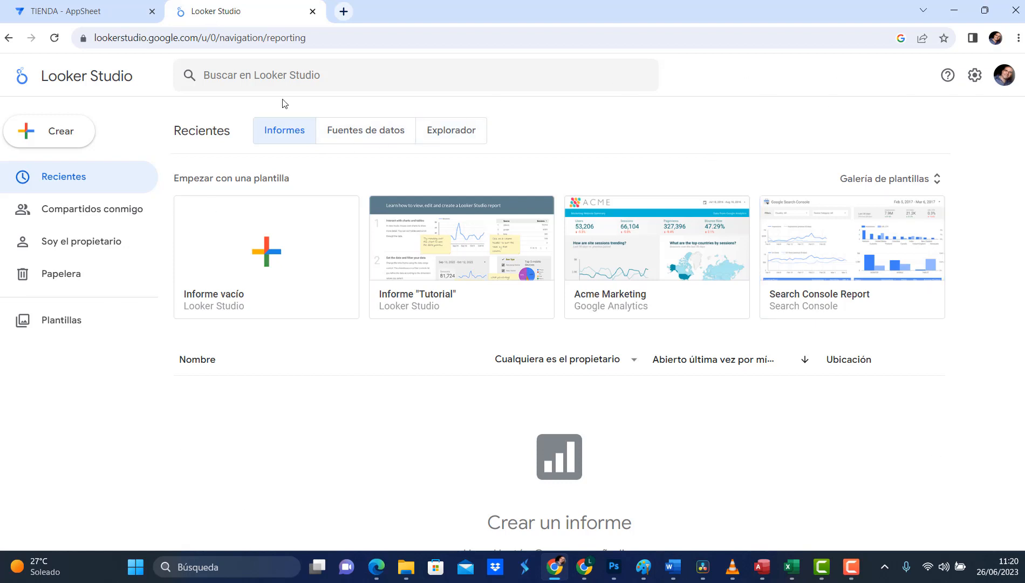
Step: Check which Google account is signed in and create a blank report
left_click(1004, 85)
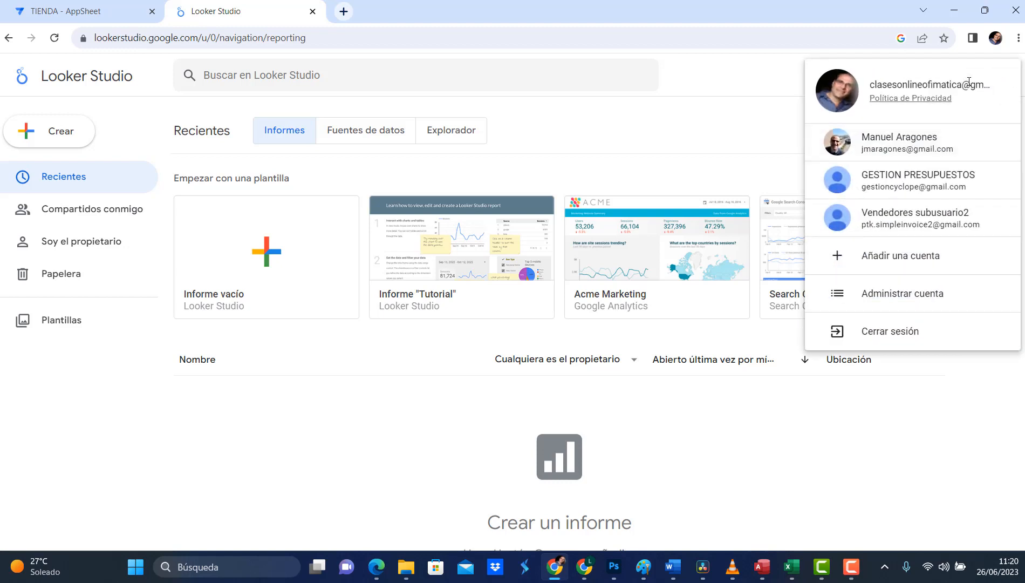
left_click(518, 150)
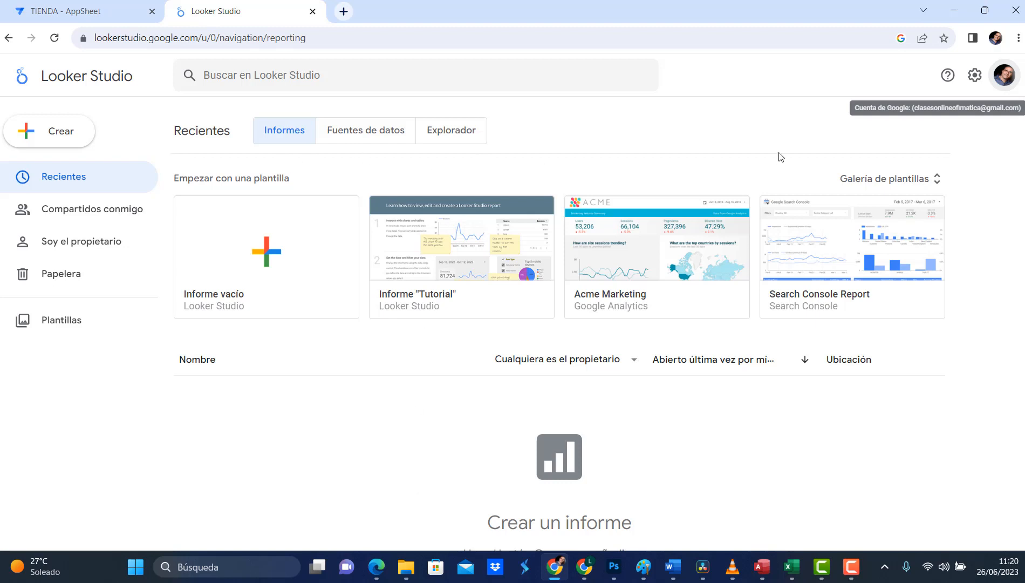
left_click(268, 255)
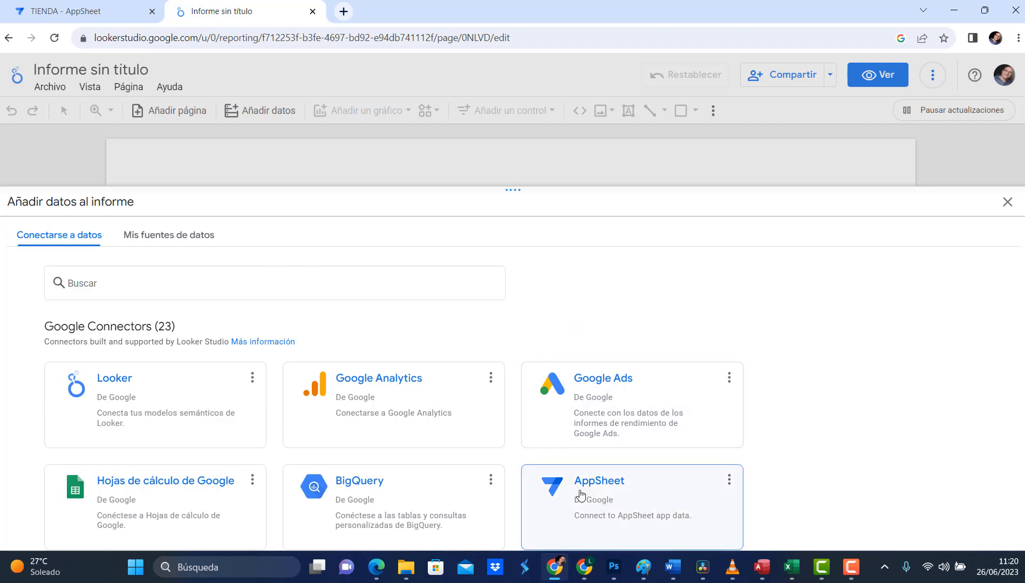
Step: Choose the AppSheet connector as the report's data source and select the TIENDA application
left_click(614, 501)
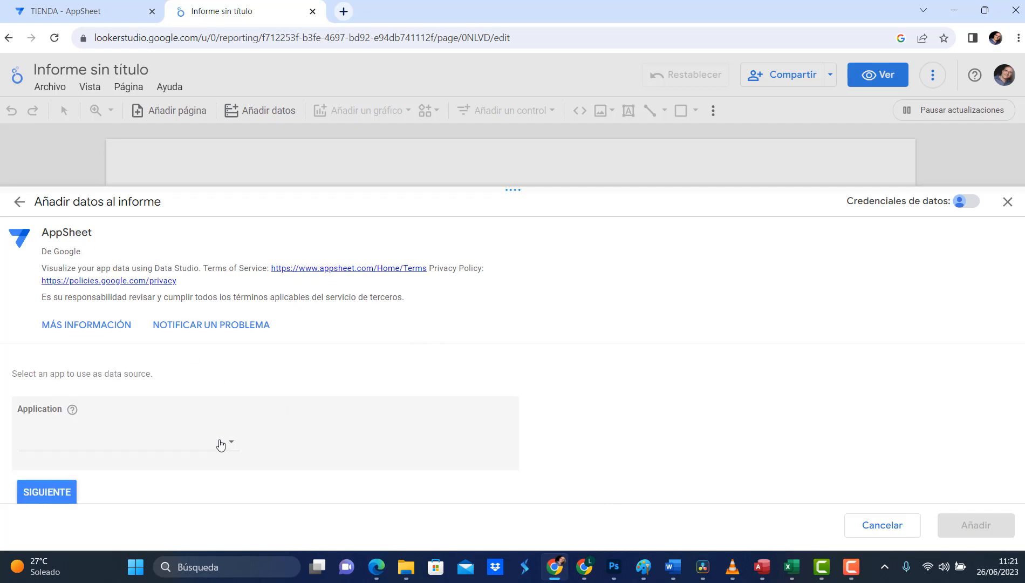
left_click(220, 444)
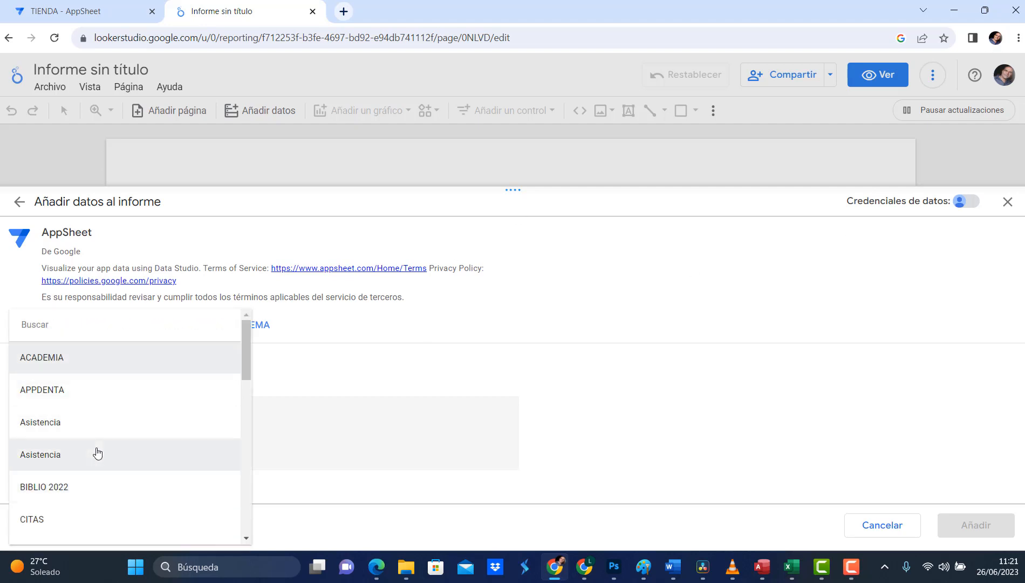
scroll(97, 452, "down", 7)
scroll(97, 452, "down", 4)
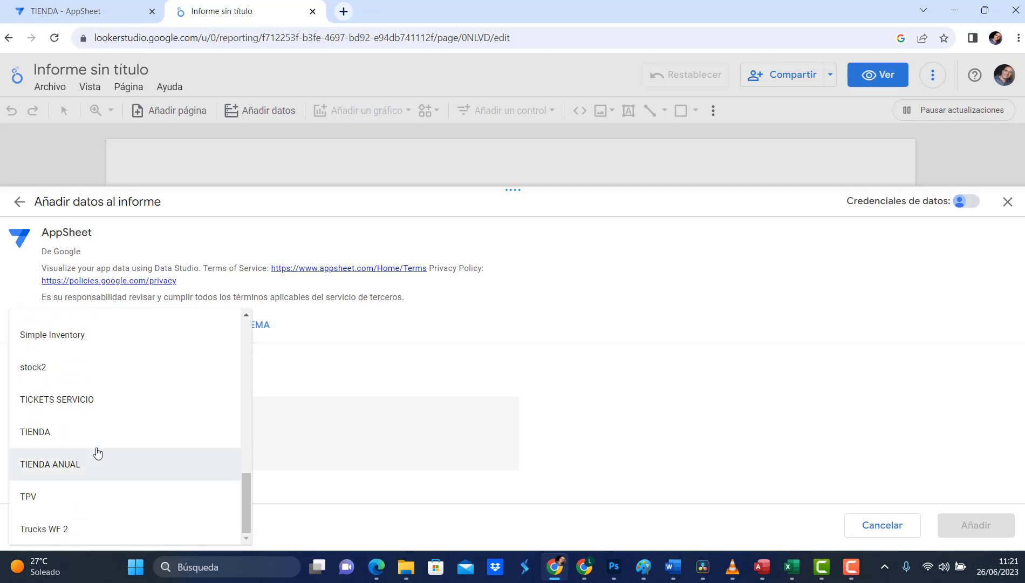
left_click(38, 435)
left_click(54, 493)
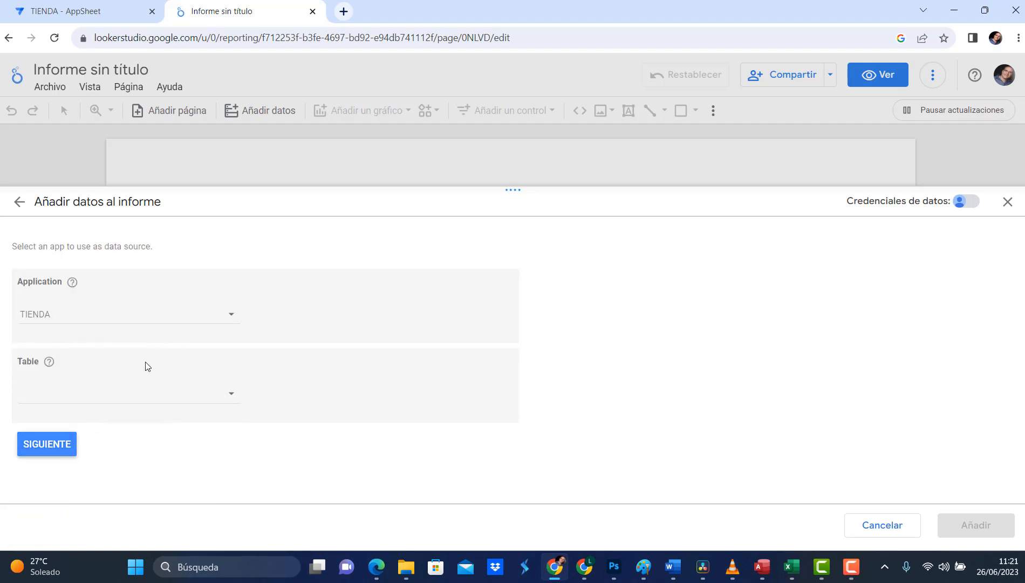
Step: Select the VENTAS table of the TIENDA application and add it to the report
left_click(204, 398)
scroll(204, 398, "down", 5)
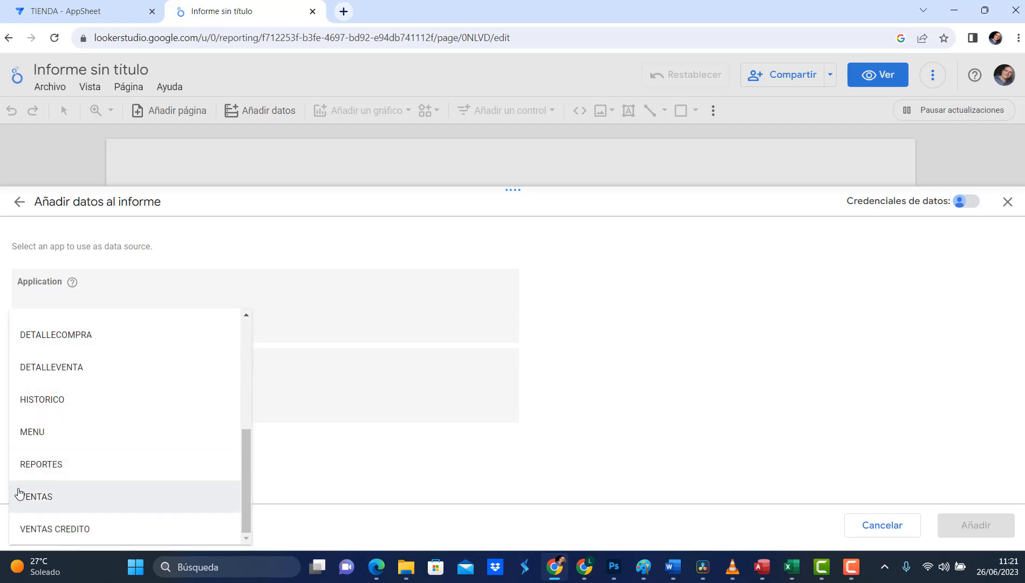
left_click(30, 494)
left_click(47, 444)
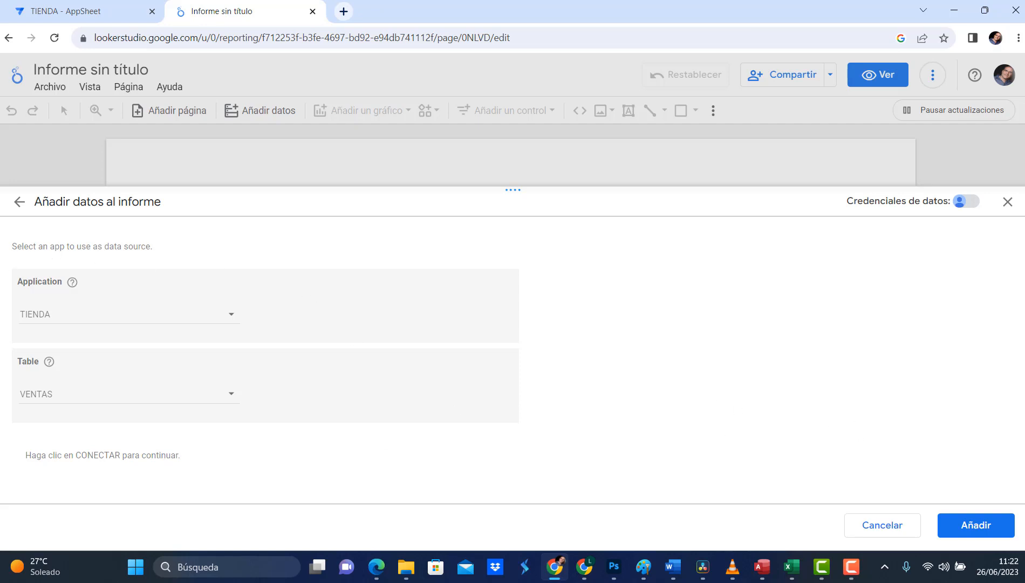
left_click(971, 530)
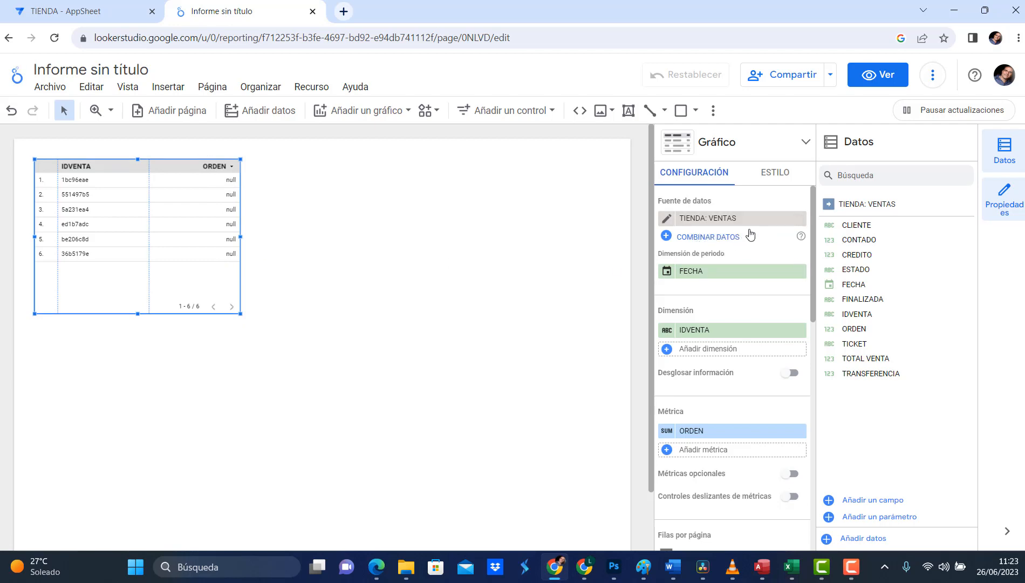
Step: Turn off row numbers in the body of the report's table
left_click(775, 174)
scroll(778, 355, "down", 1)
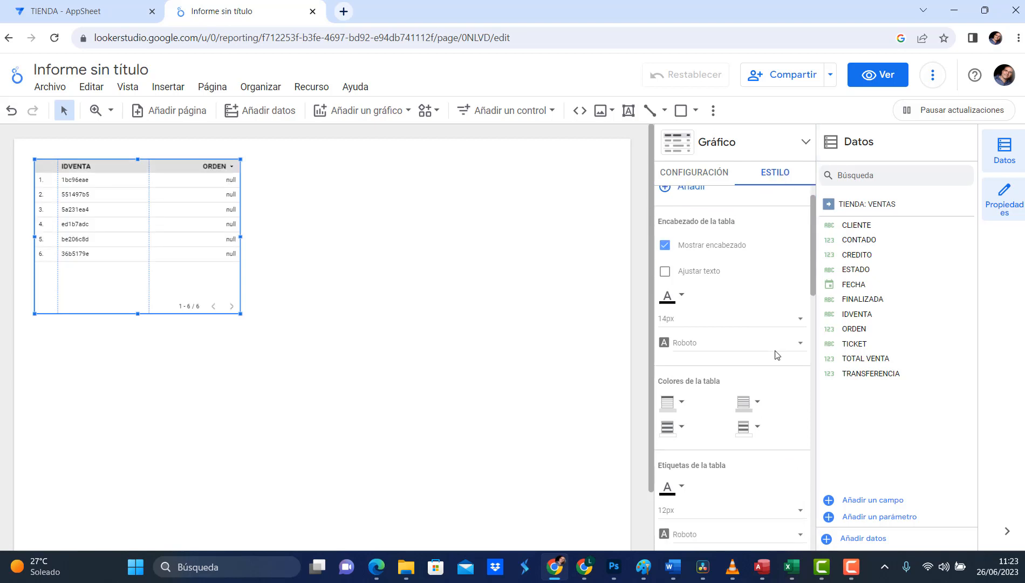
scroll(777, 355, "down", 4)
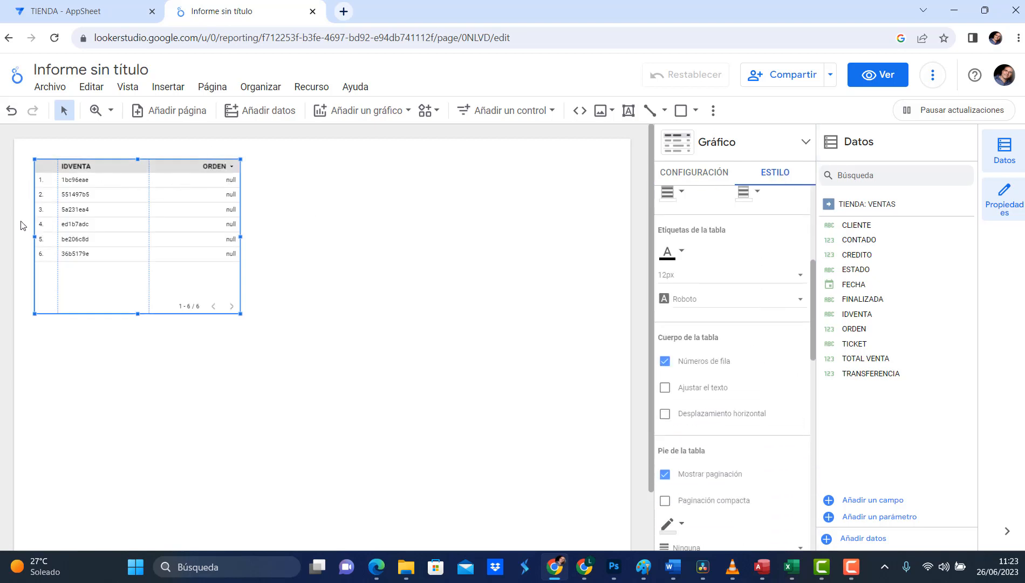
left_click(665, 361)
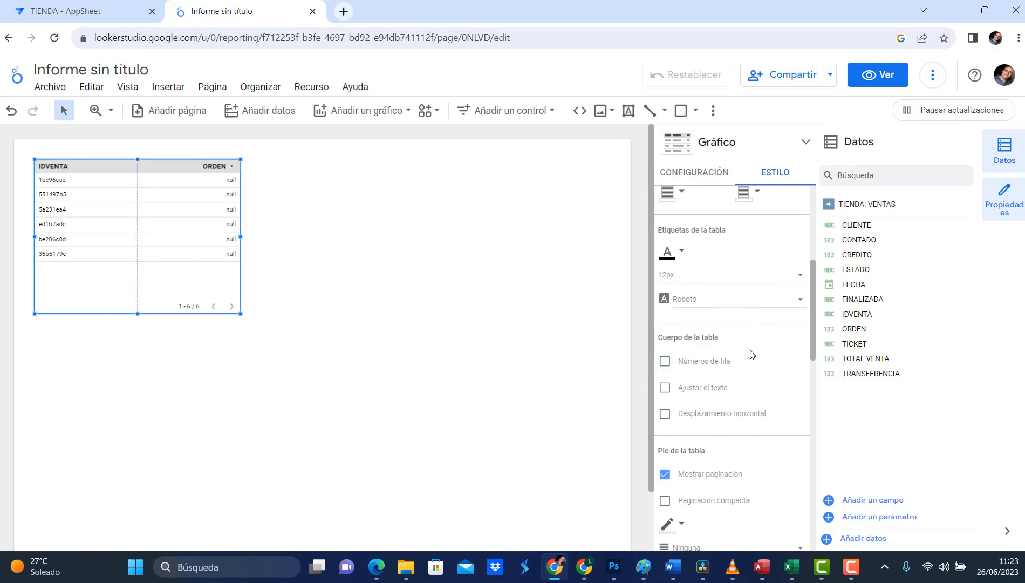
Step: Set the table's missing data to display as 0
scroll(752, 355, "up", 4)
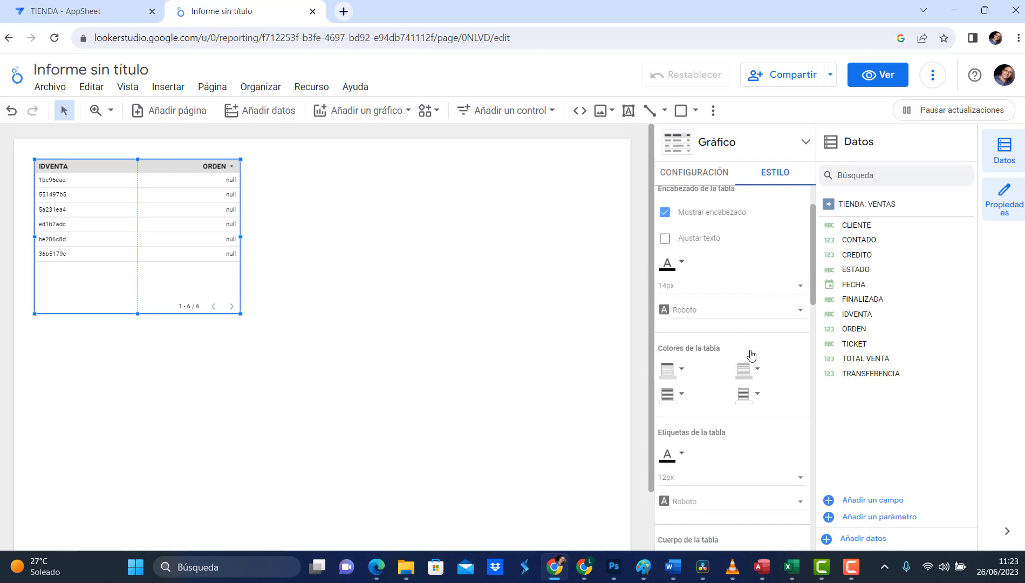
scroll(752, 355, "up", 1)
scroll(752, 355, "down", 6)
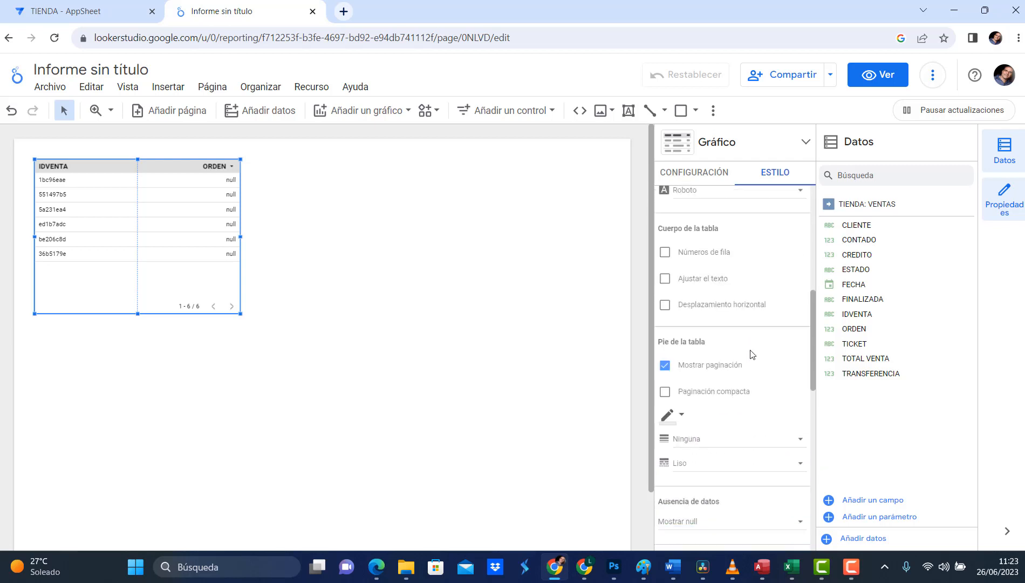
scroll(752, 354, "down", 3)
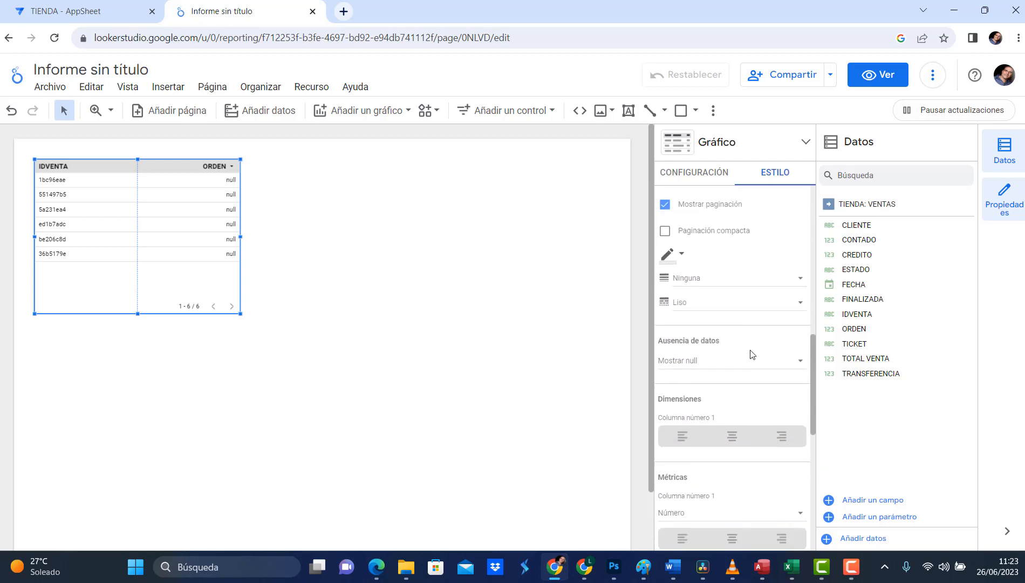
left_click(711, 361)
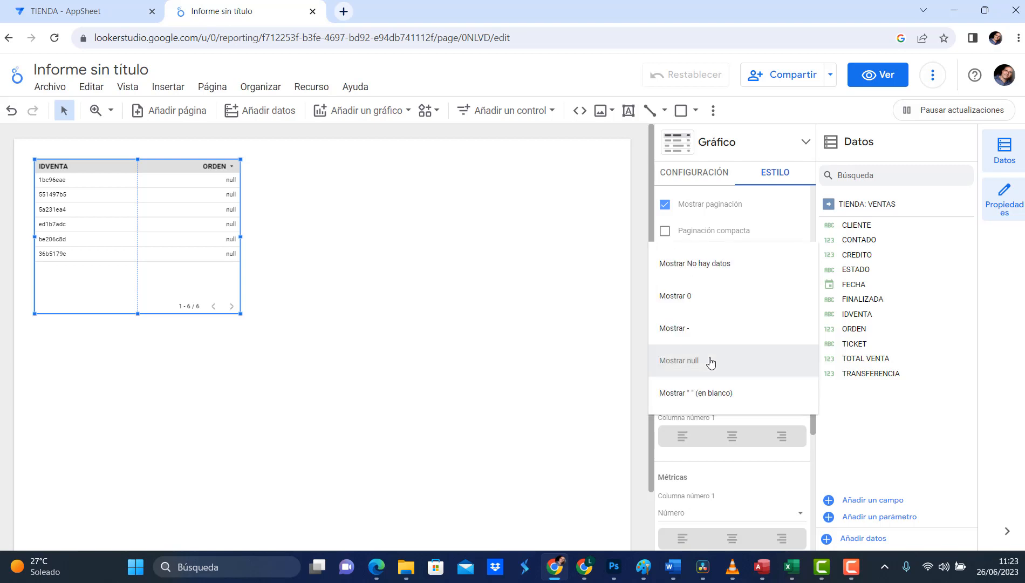
left_click(699, 297)
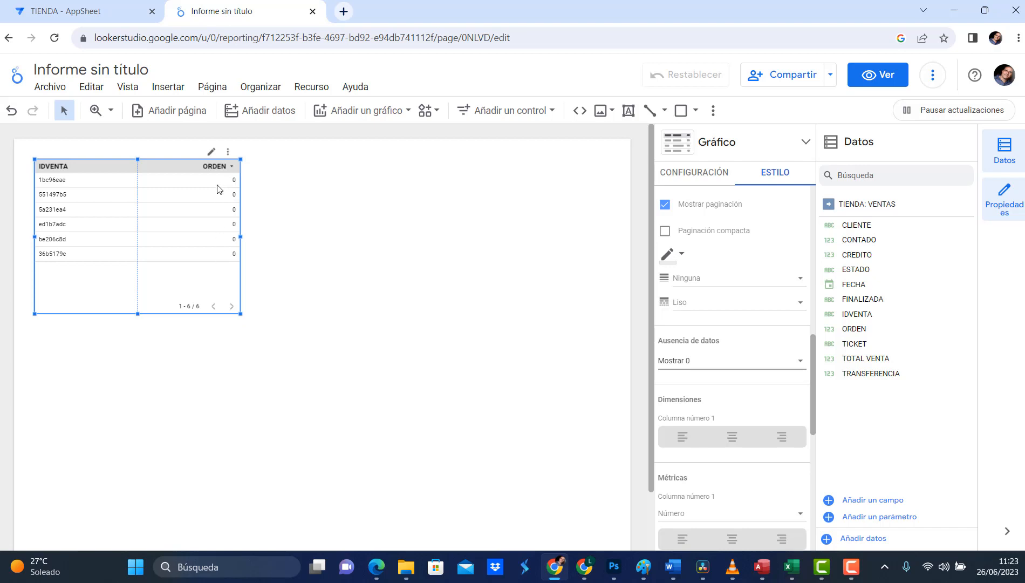
Step: Replace the table's IDVENTA dimension with the FECHA and CLIENTE dimensions
left_click(674, 174)
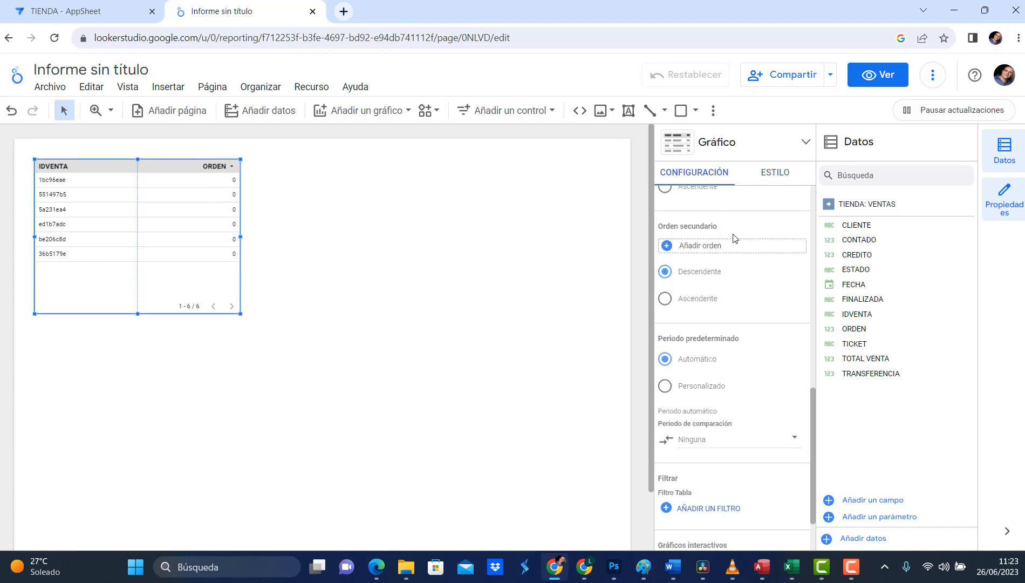
scroll(729, 324, "up", 10)
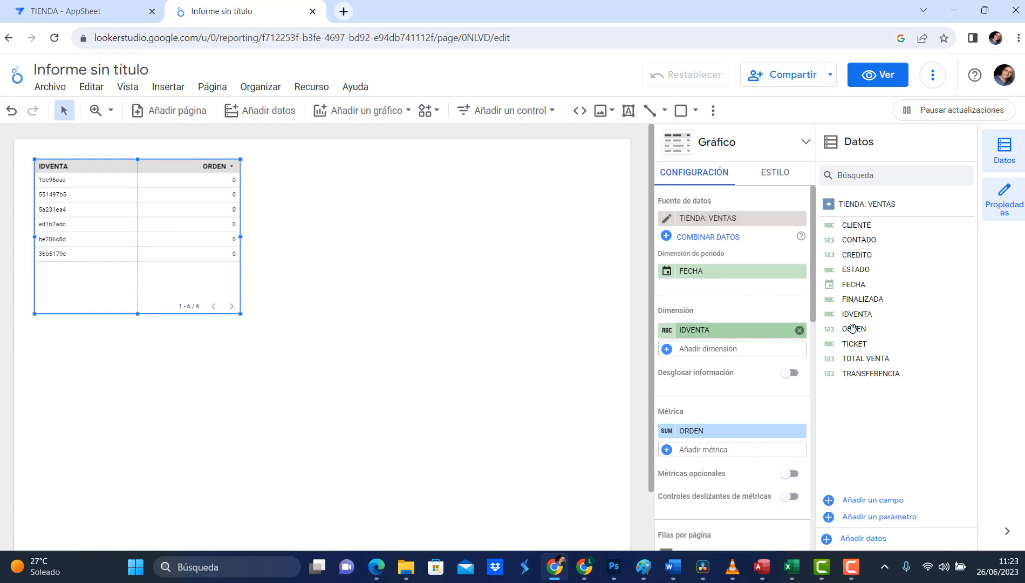
left_click(800, 330)
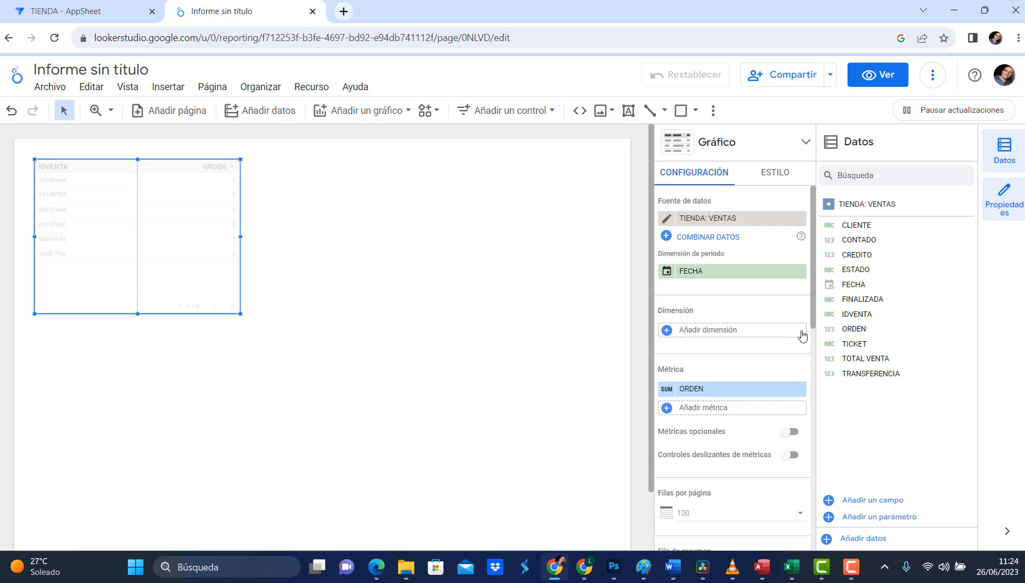
left_click(728, 333)
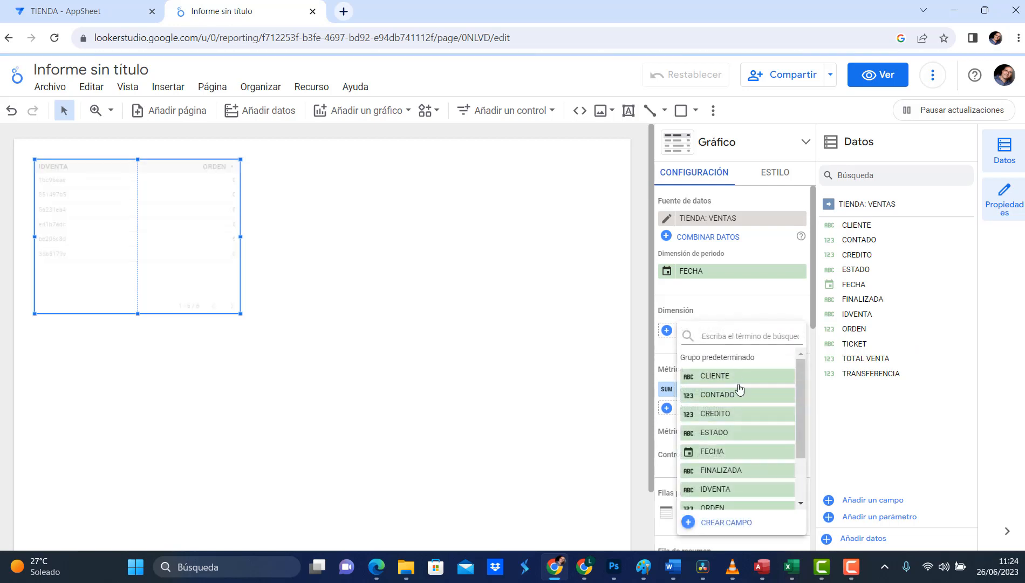
left_click(723, 452)
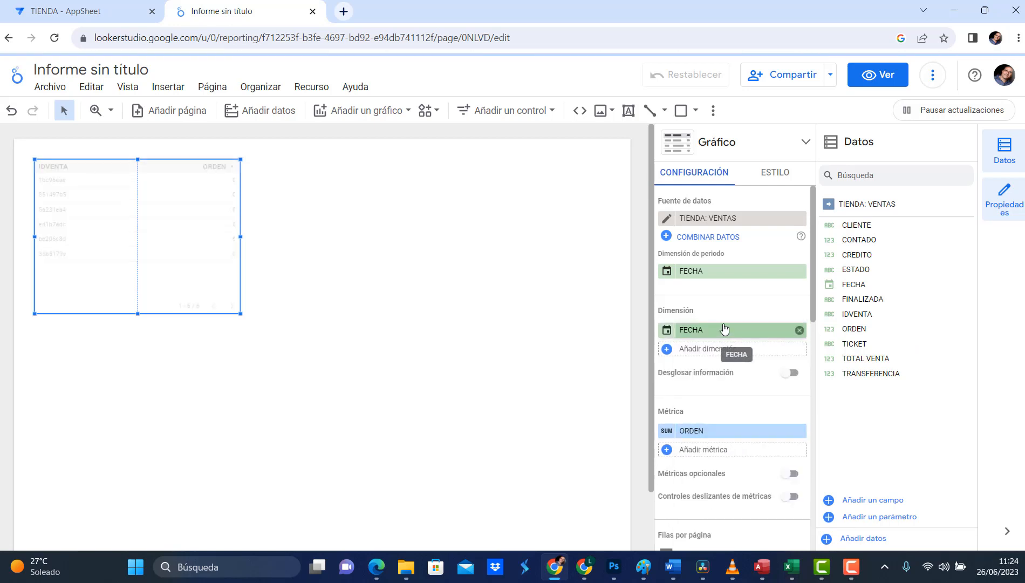
left_click(698, 351)
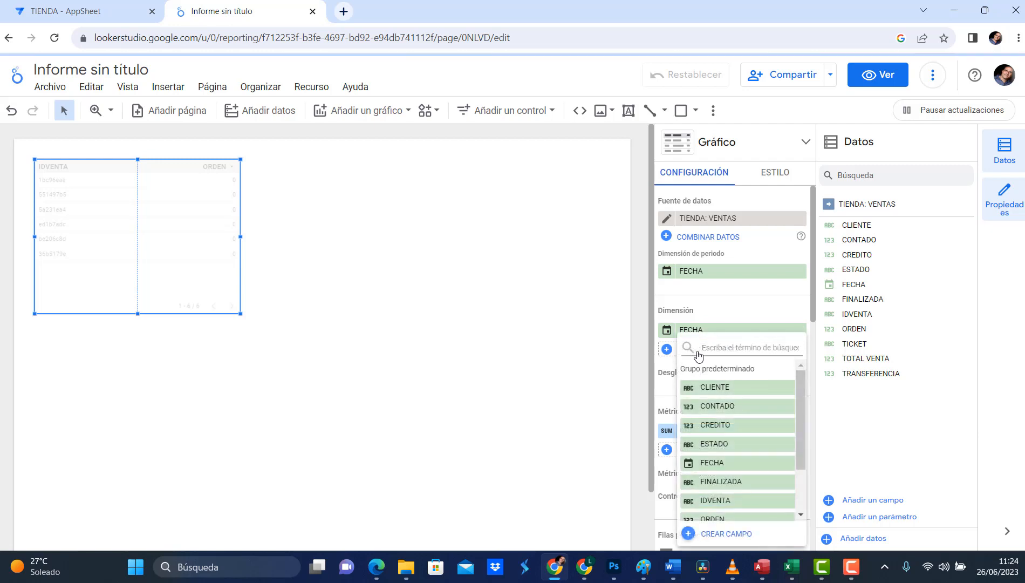
left_click(714, 388)
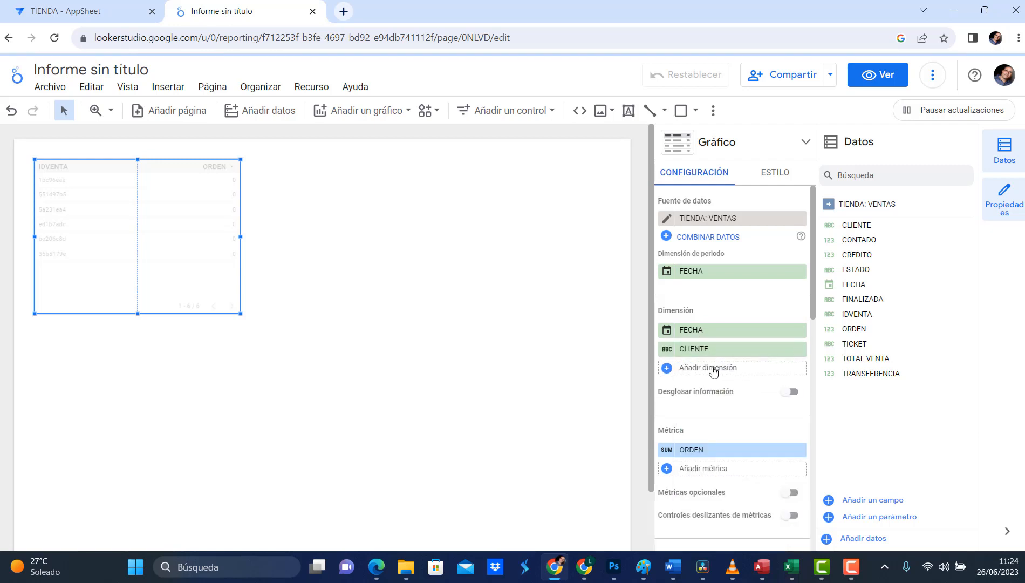
Step: Add the TOTAL VENTA dimension to the sales table and remove its ORDEN metric
left_click(711, 367)
scroll(717, 397, "down", 1)
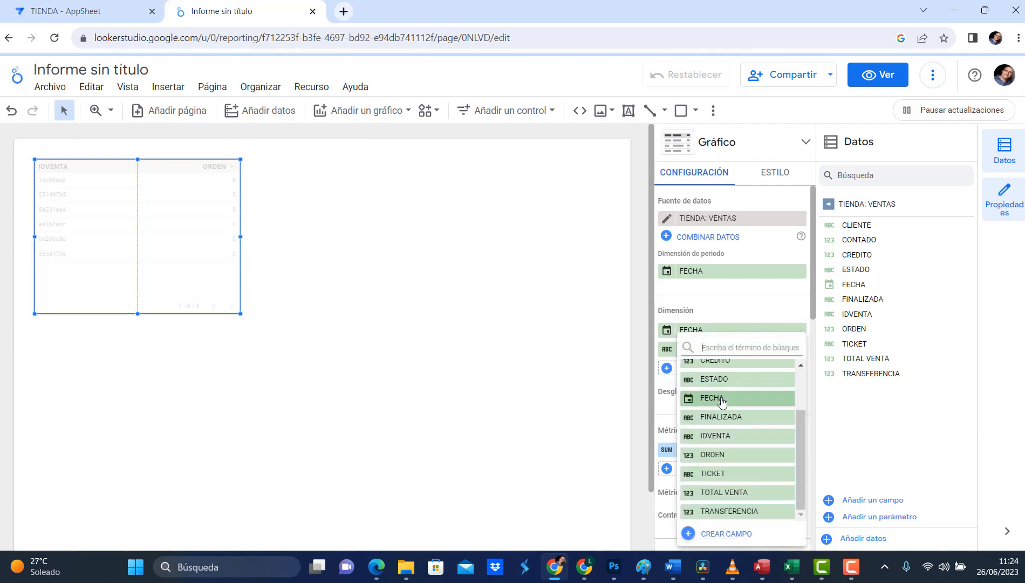
left_click(724, 492)
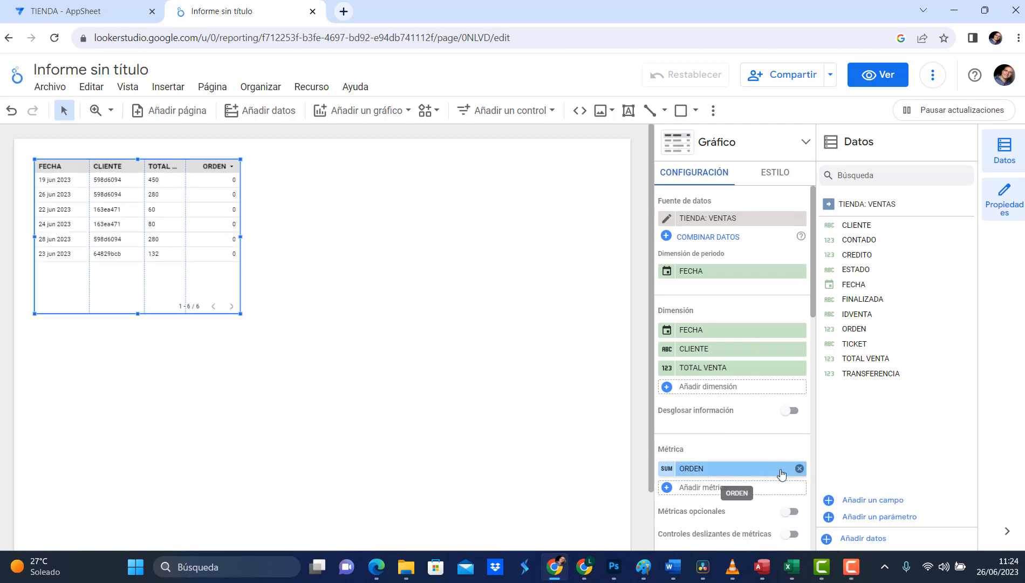
left_click(800, 468)
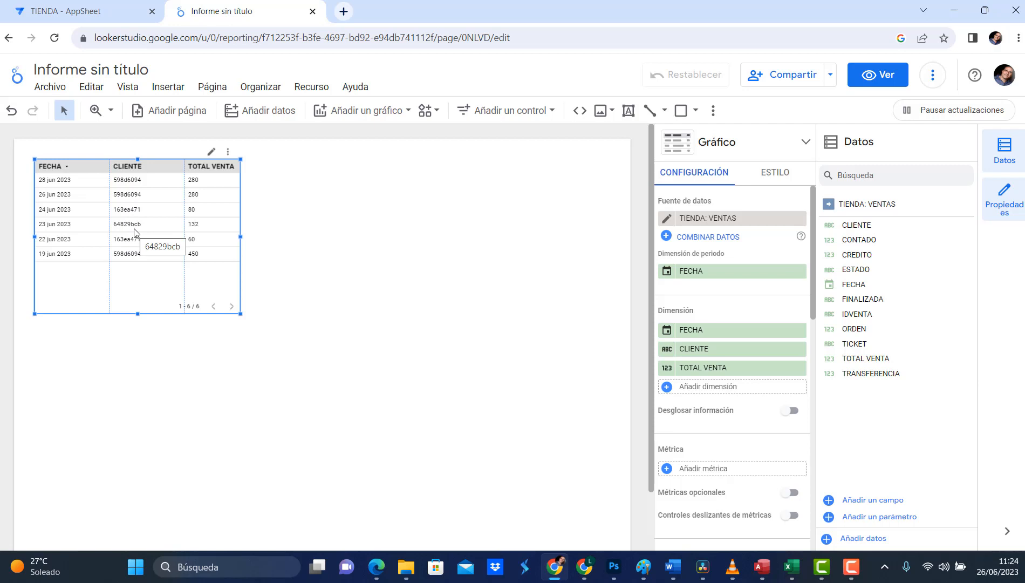
Step: Start adding another data source to the report's managed sources with the AppSheet connector
left_click(303, 91)
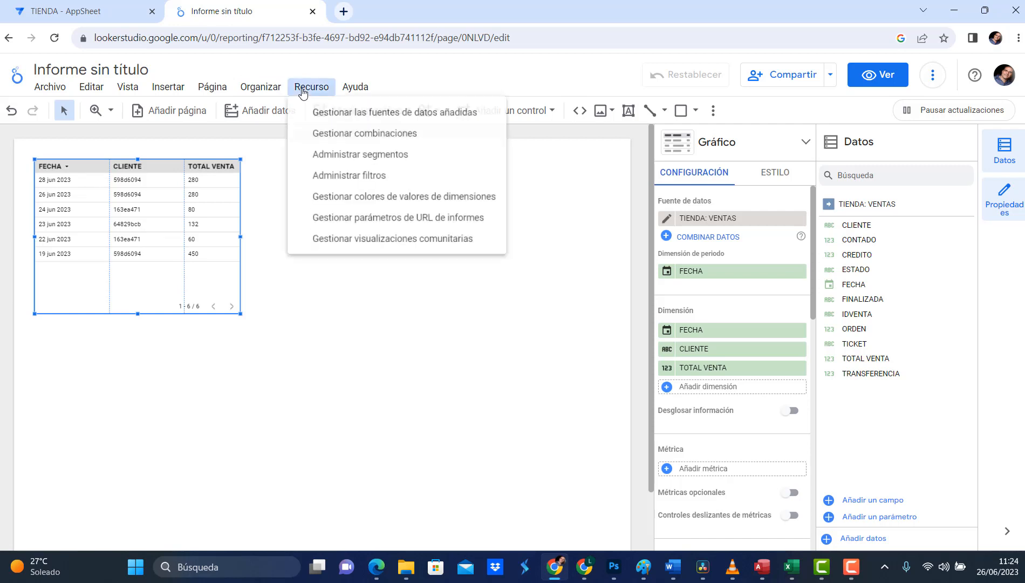
left_click(389, 113)
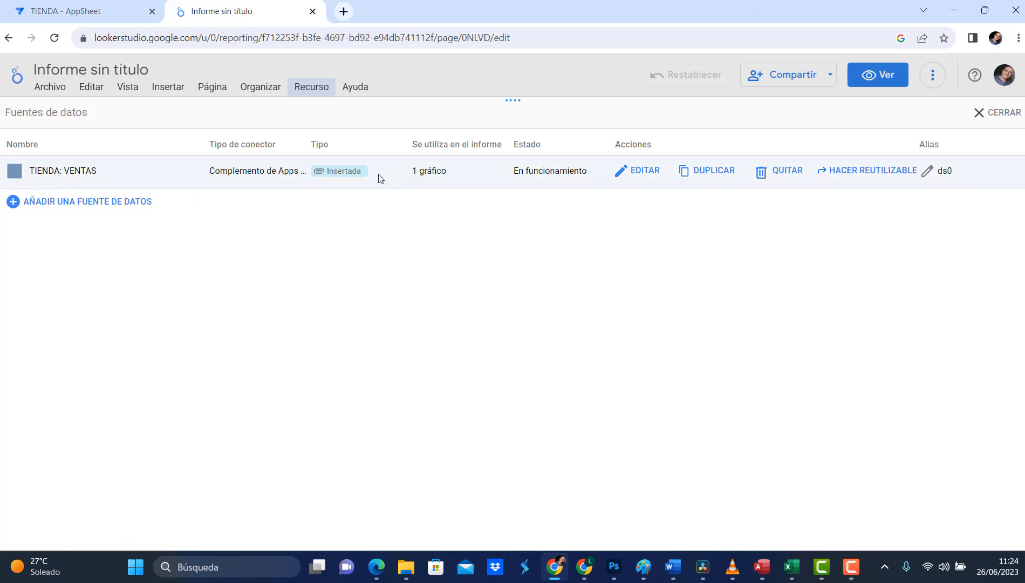
left_click(81, 204)
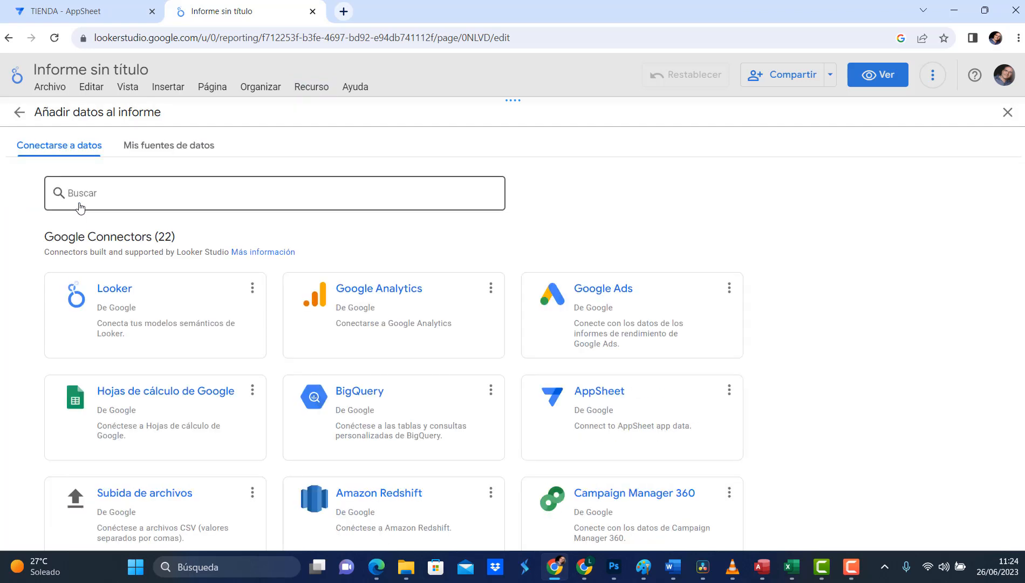
left_click(619, 409)
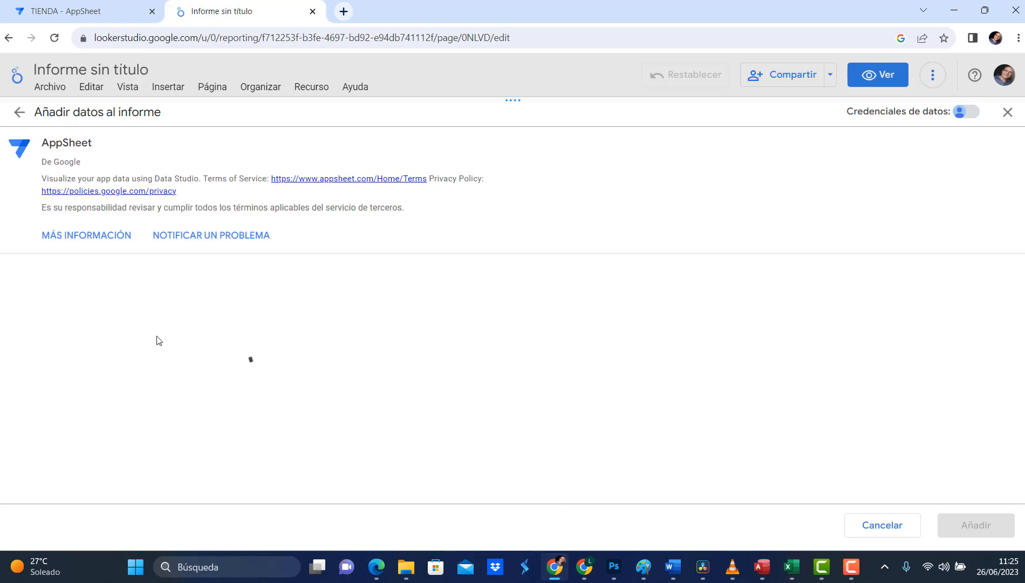
Step: Choose the CLIENTES table of the TIENDA application as the source and add it to the report
left_click(130, 361)
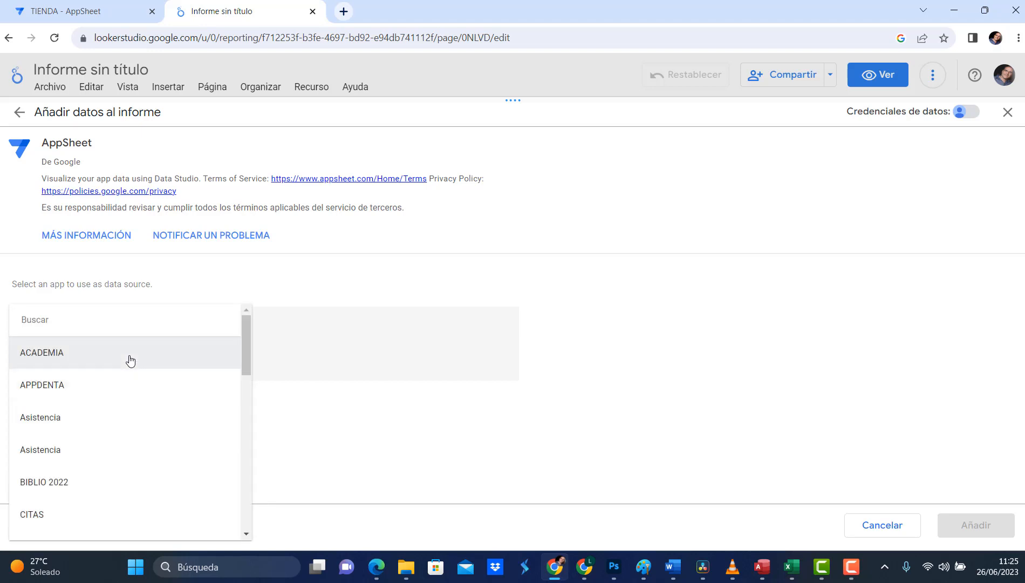
scroll(133, 387, "down", 12)
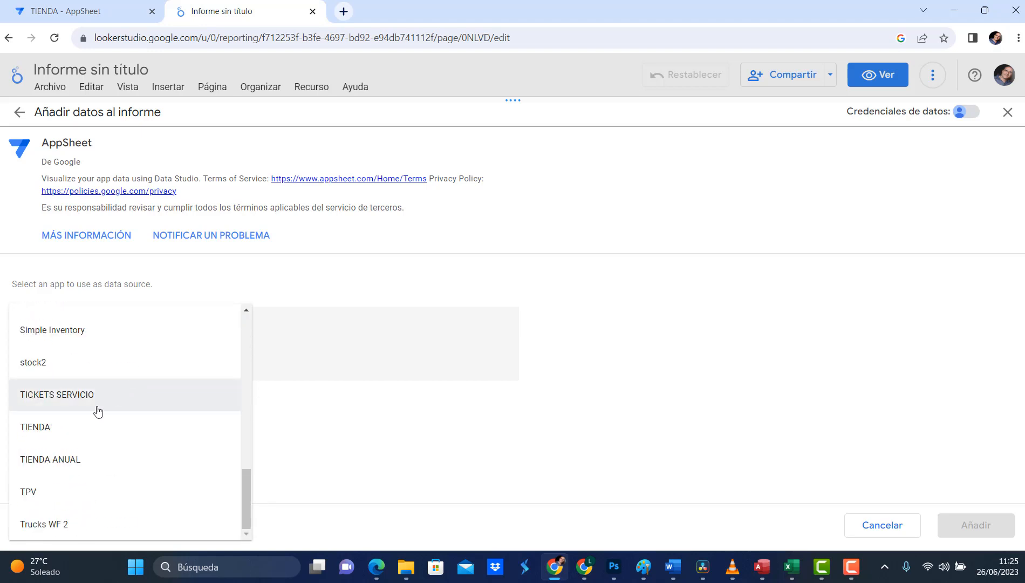
left_click(33, 431)
left_click(54, 405)
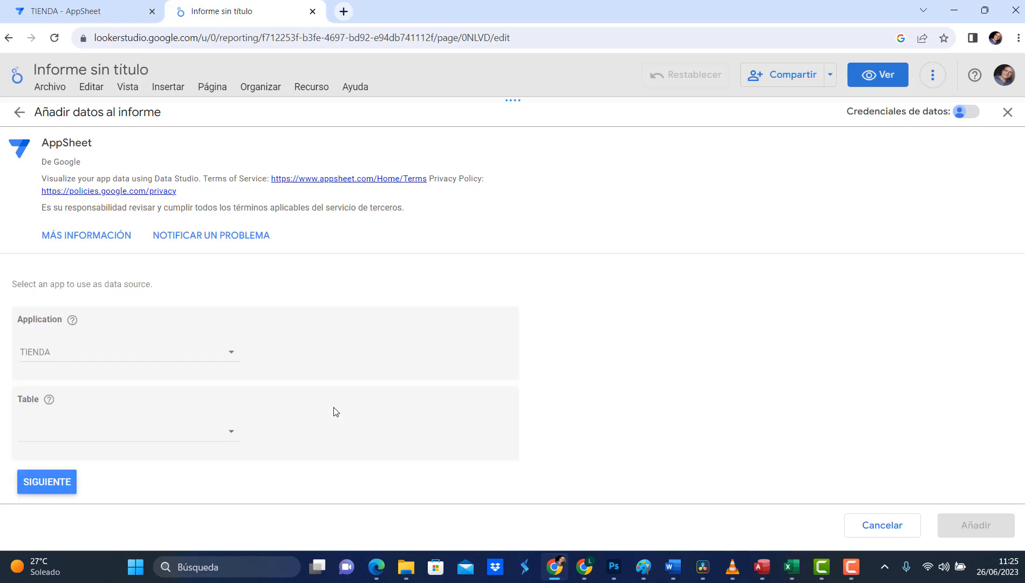
left_click(208, 437)
scroll(61, 435, "down", 3)
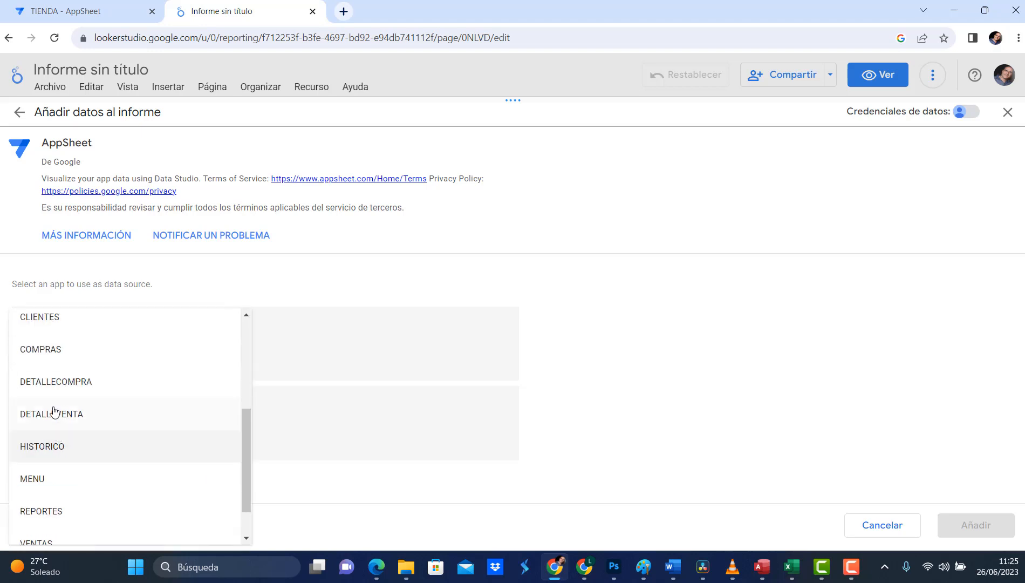
left_click(39, 318)
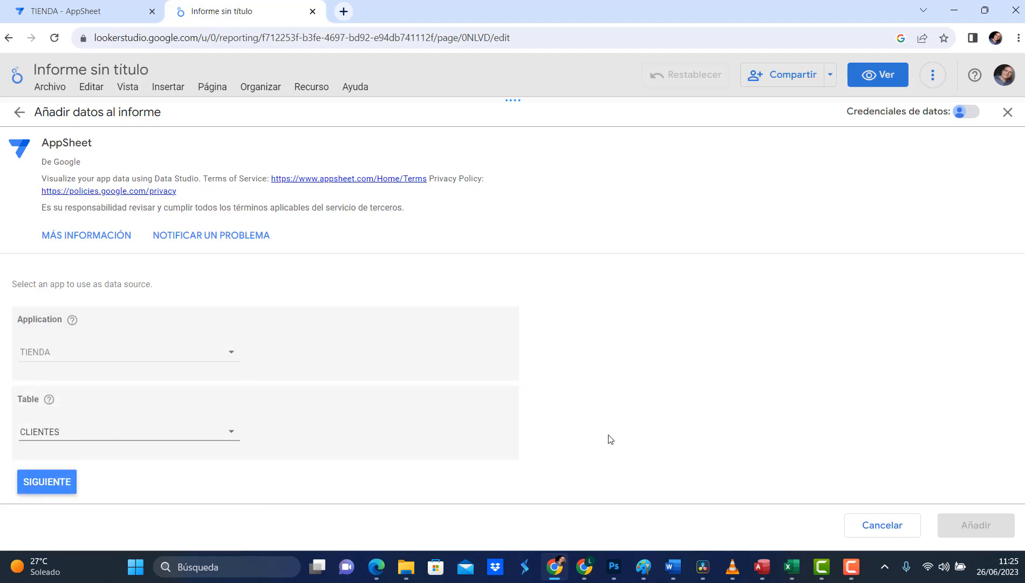
left_click(54, 483)
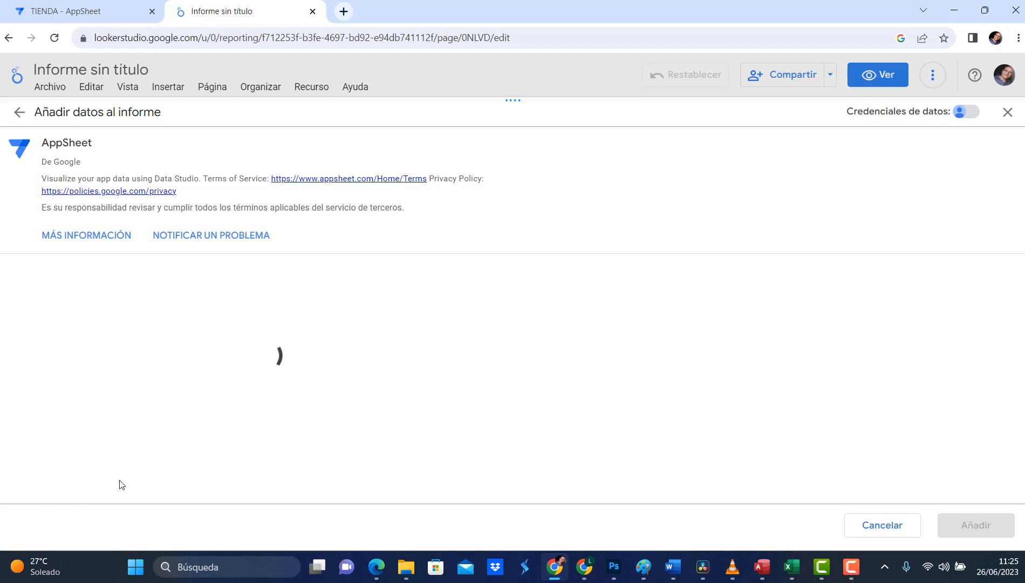
left_click(977, 525)
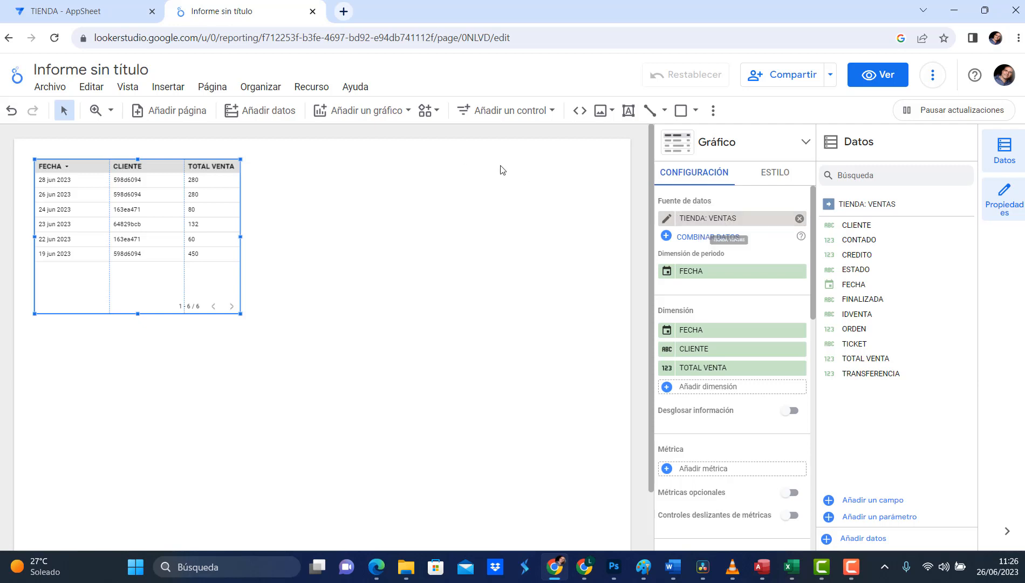
Step: Create a new data blend with TIENDA: CLIENTES as the first table and TIENDA: VENTAS as the second
left_click(301, 88)
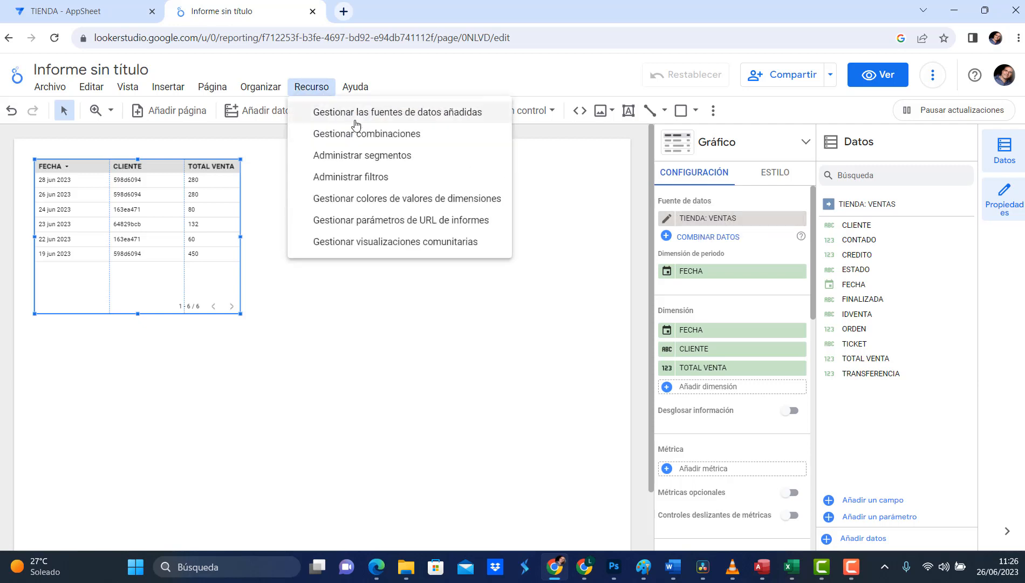
left_click(385, 140)
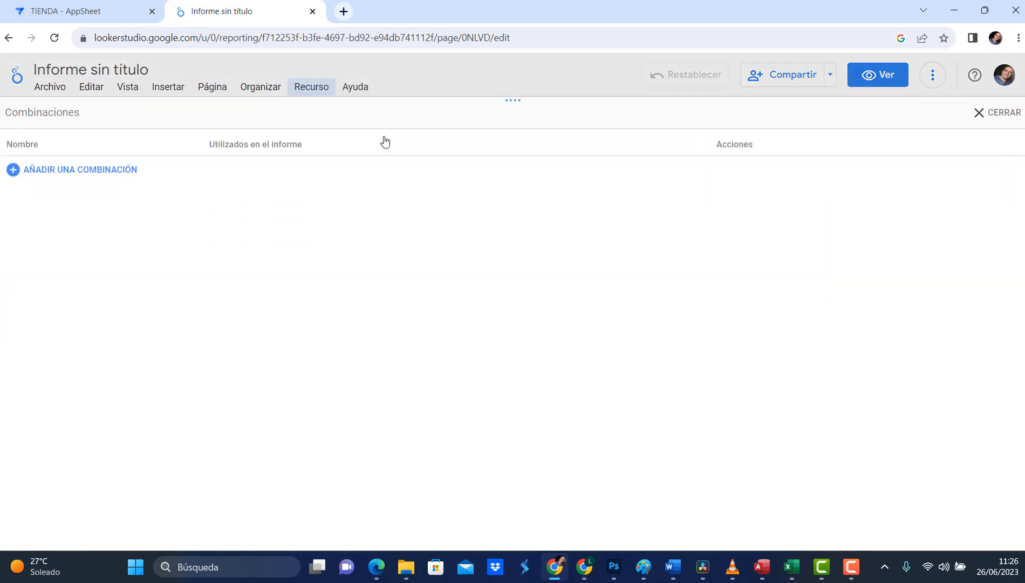
left_click(68, 171)
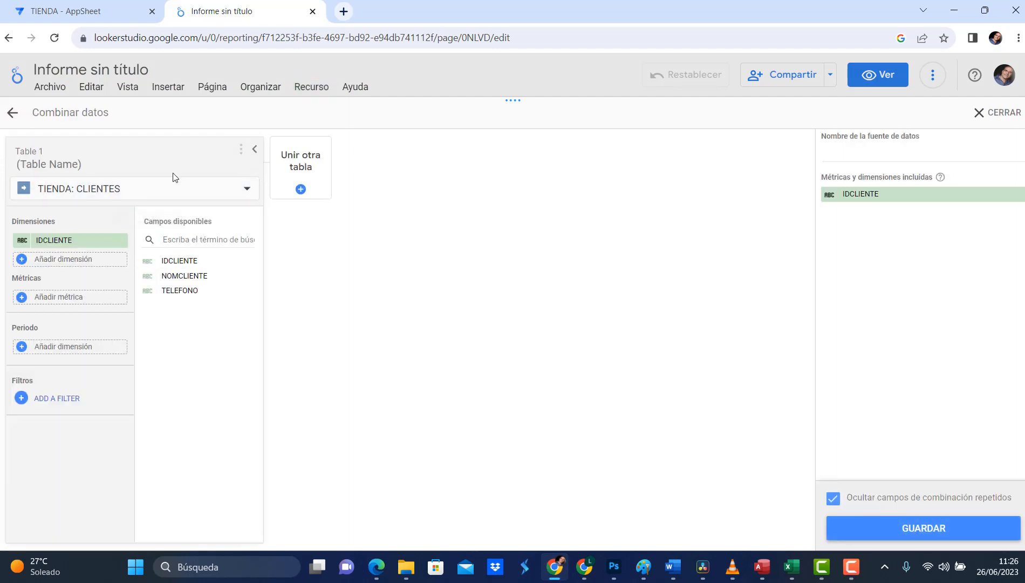
left_click(116, 194)
left_click(126, 171)
left_click(296, 171)
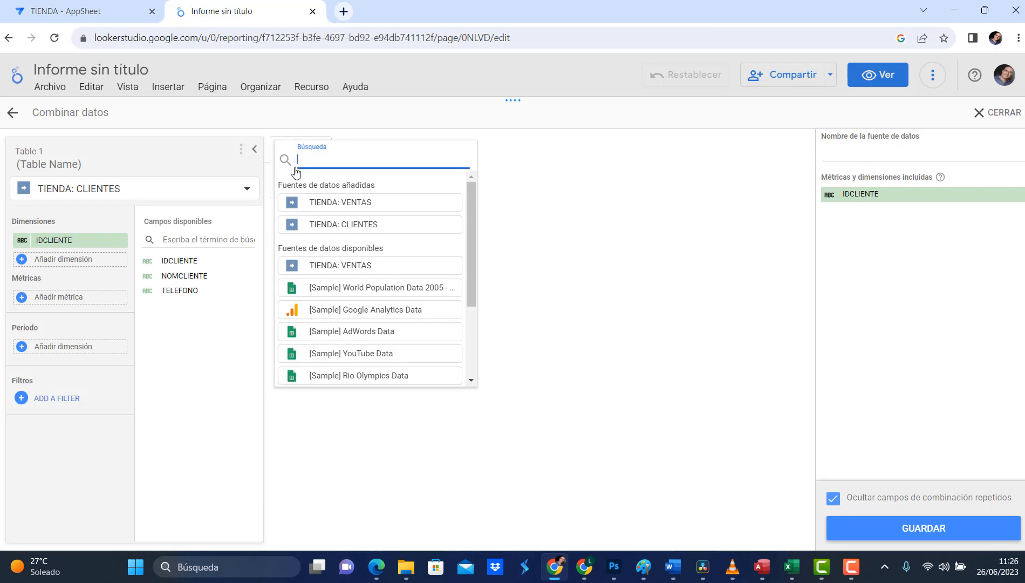
left_click(357, 210)
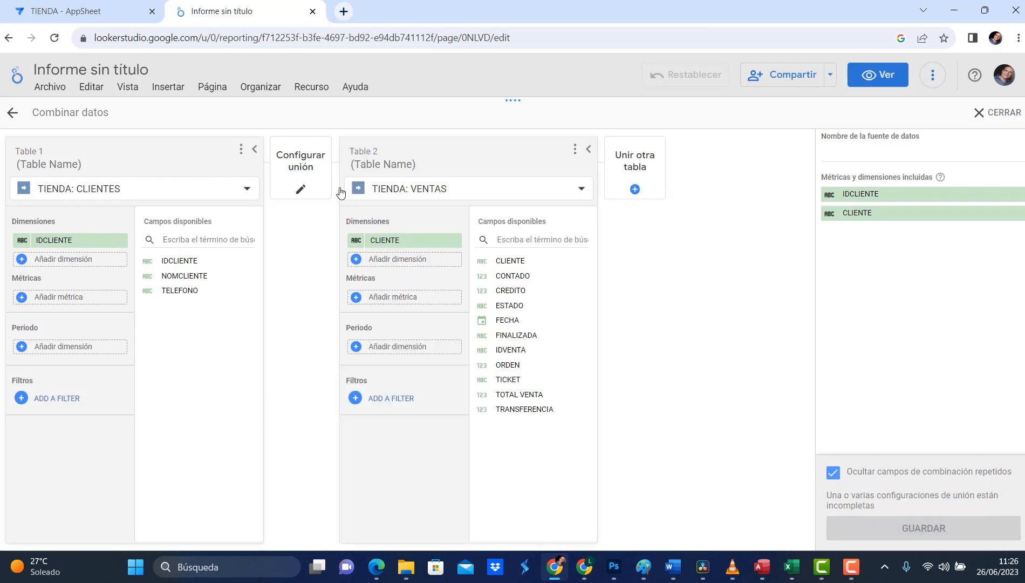
Step: Configure the blend as a left outer join matching IDCLIENTE in Table 1 with CLIENTE in Table 2
left_click(304, 166)
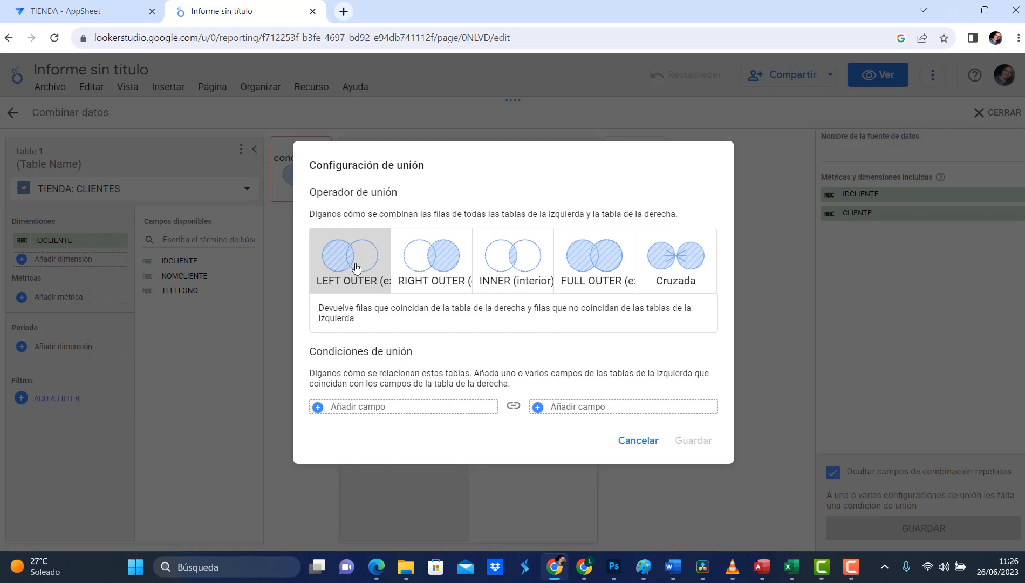
left_click(353, 272)
left_click(366, 409)
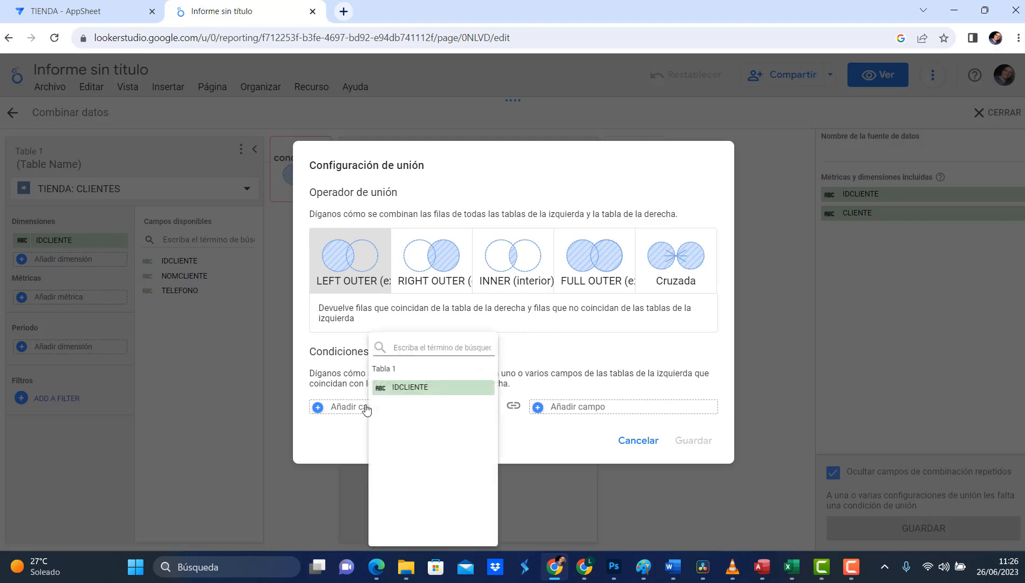
left_click(442, 386)
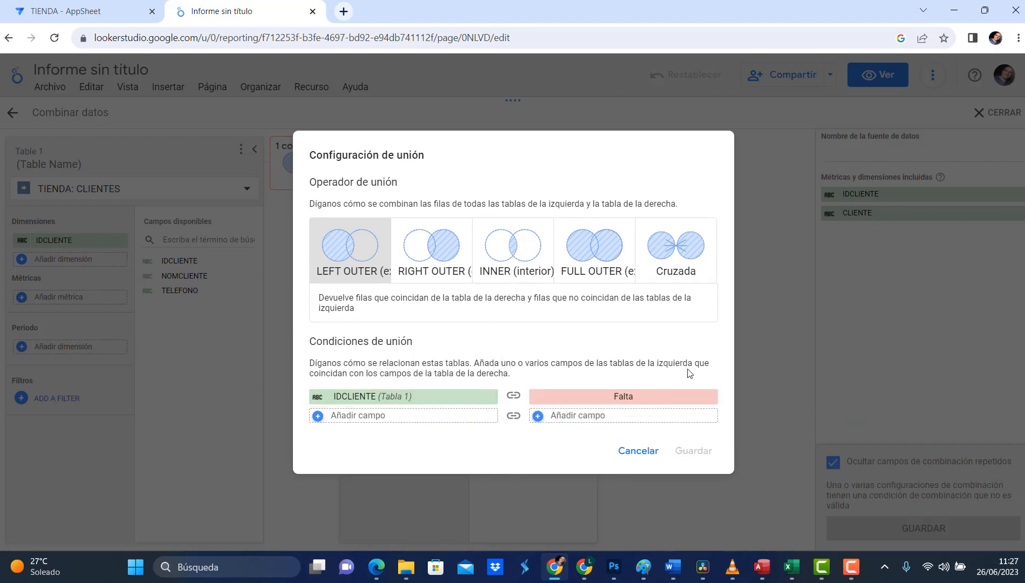
left_click(629, 396)
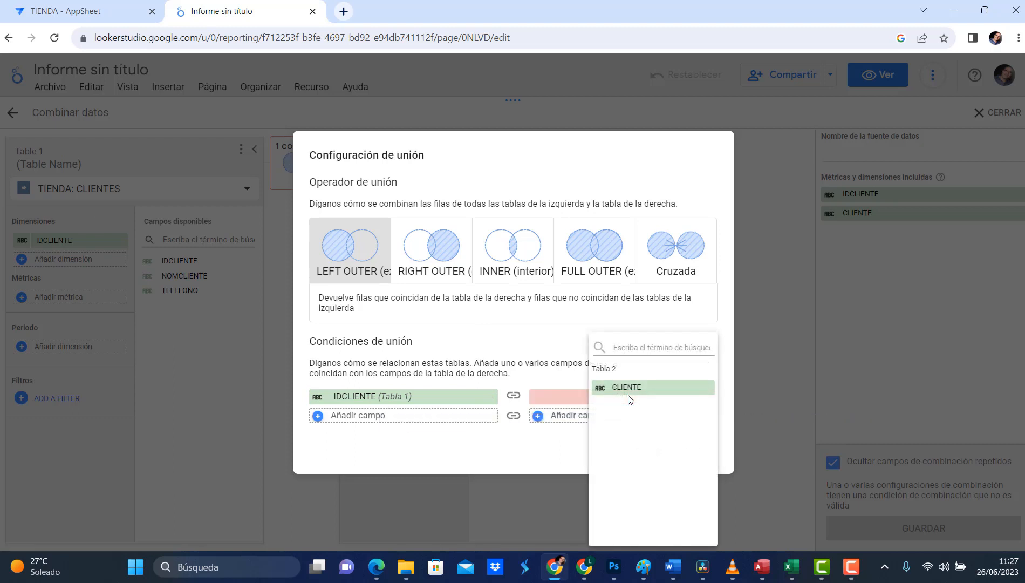
left_click(627, 388)
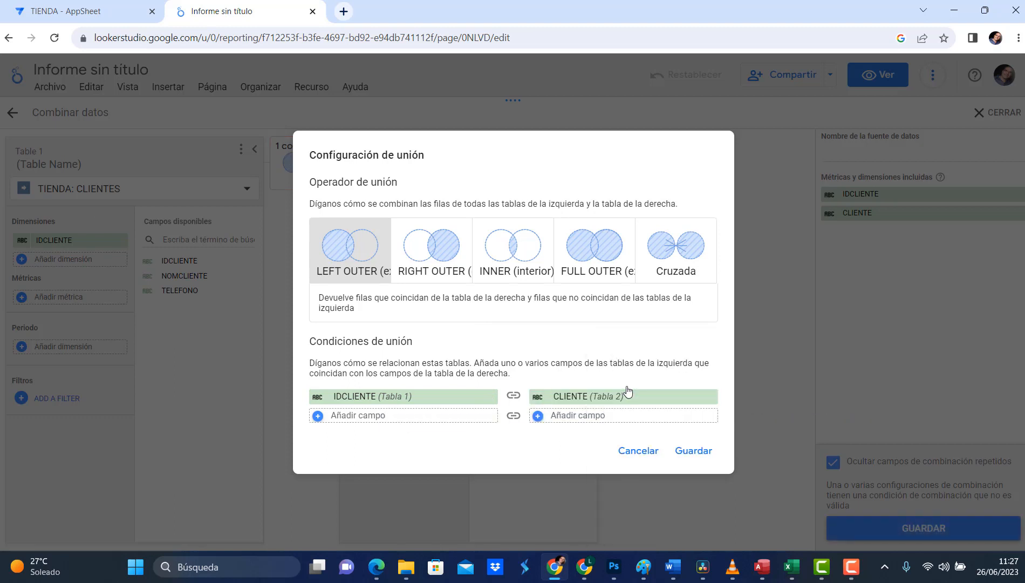
left_click(703, 452)
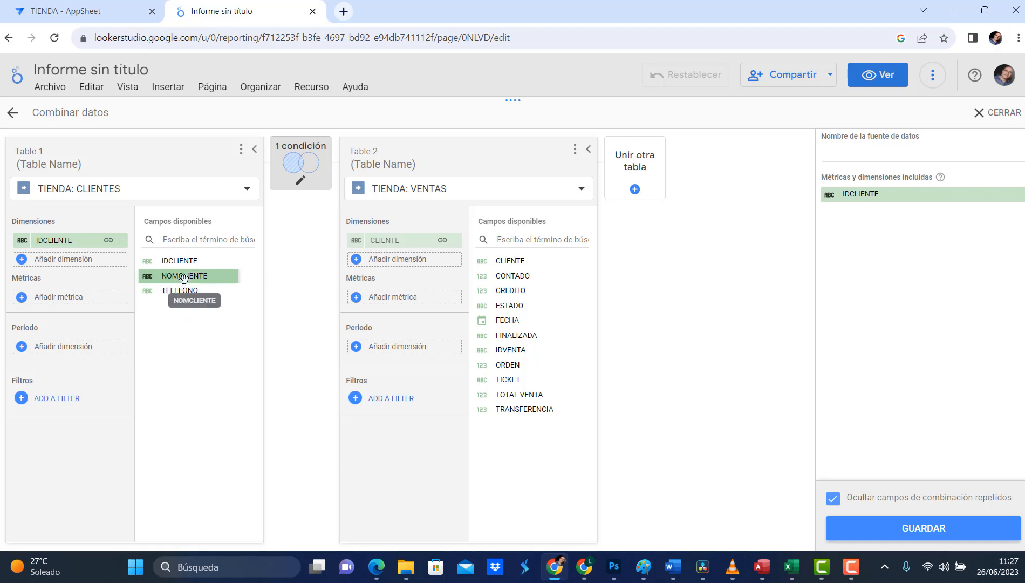
Step: Include NOMCLIENTE from the clients table and FECHA and TOTAL VENTA from the sales table, then save and close the blend
left_click_drag(183, 276, 61, 258)
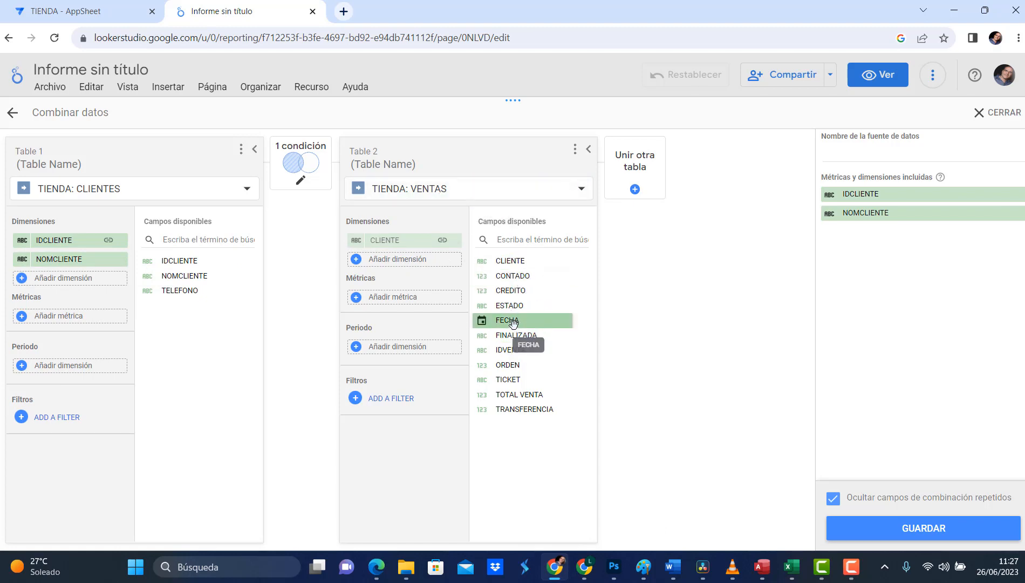
left_click_drag(517, 323, 397, 254)
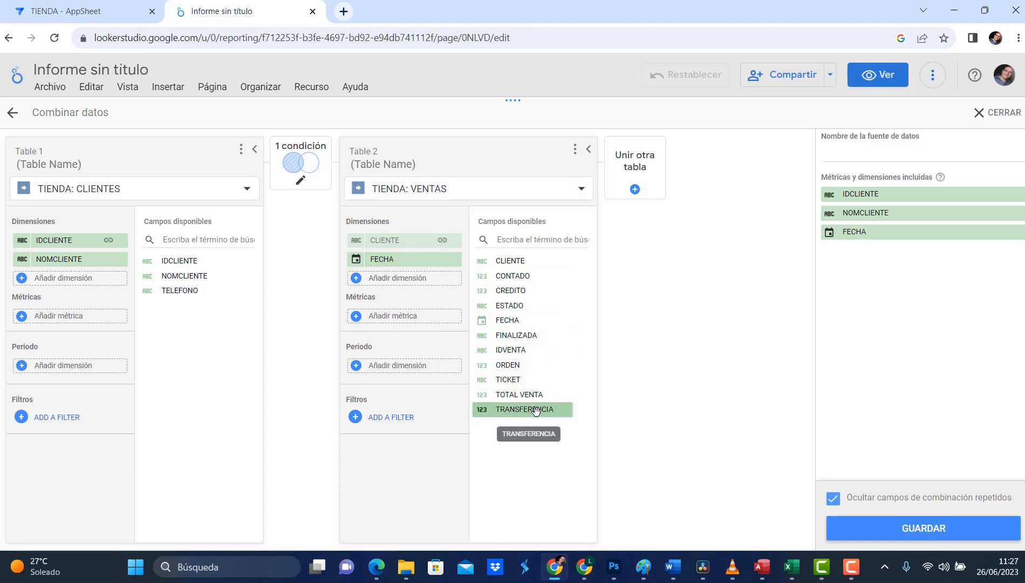
left_click_drag(523, 395, 400, 278)
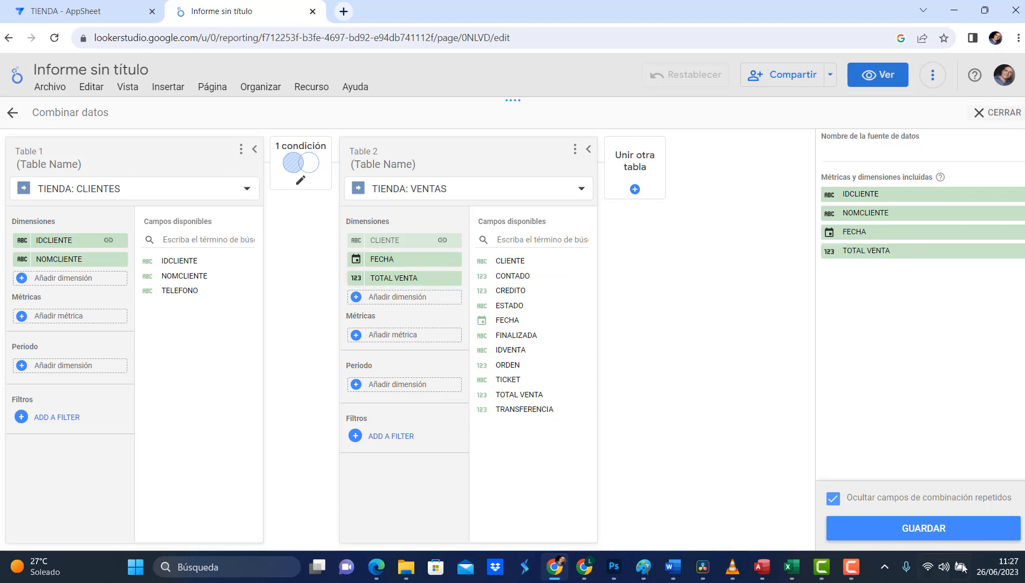
left_click(963, 529)
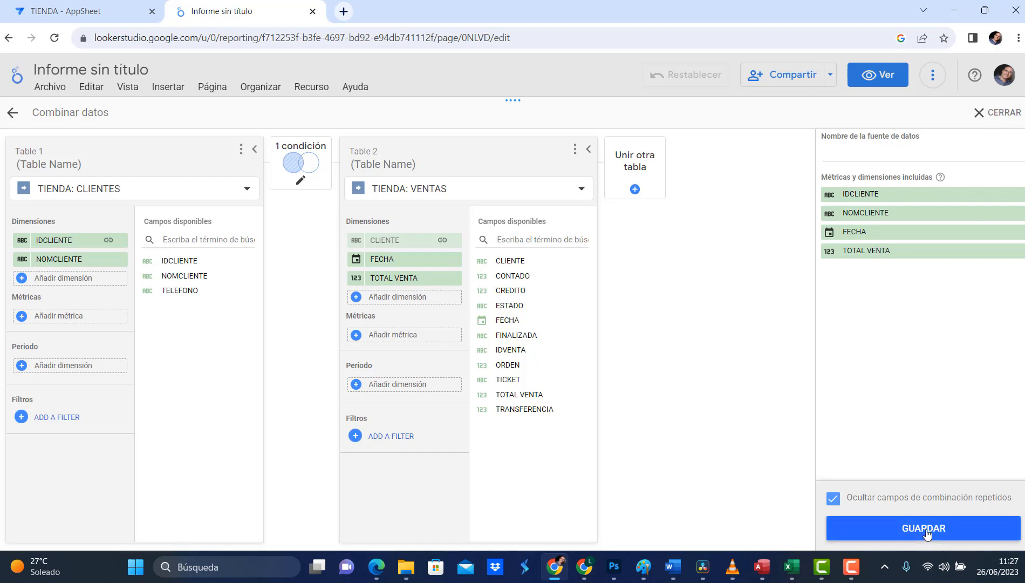
left_click(1001, 114)
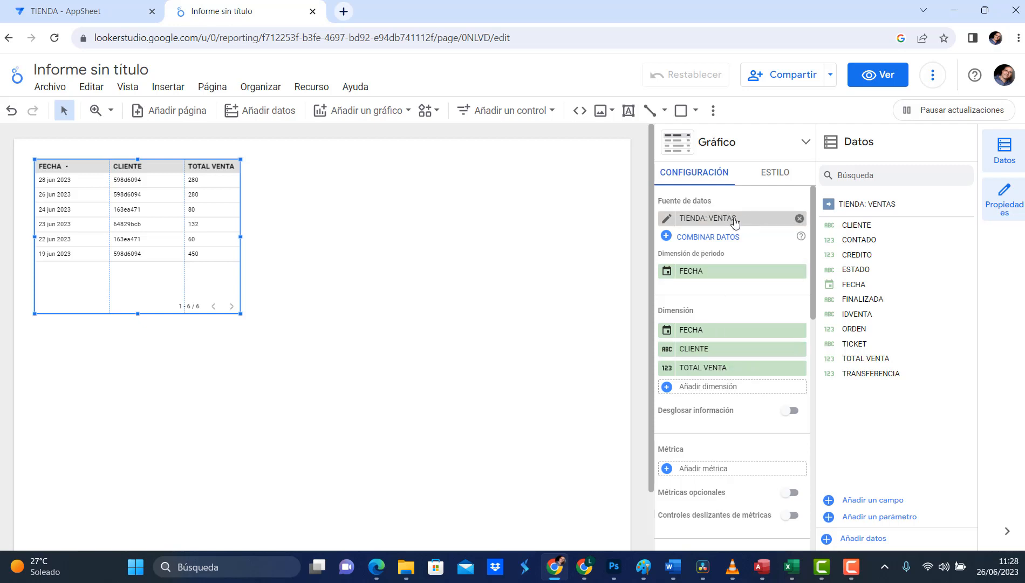
left_click(735, 221)
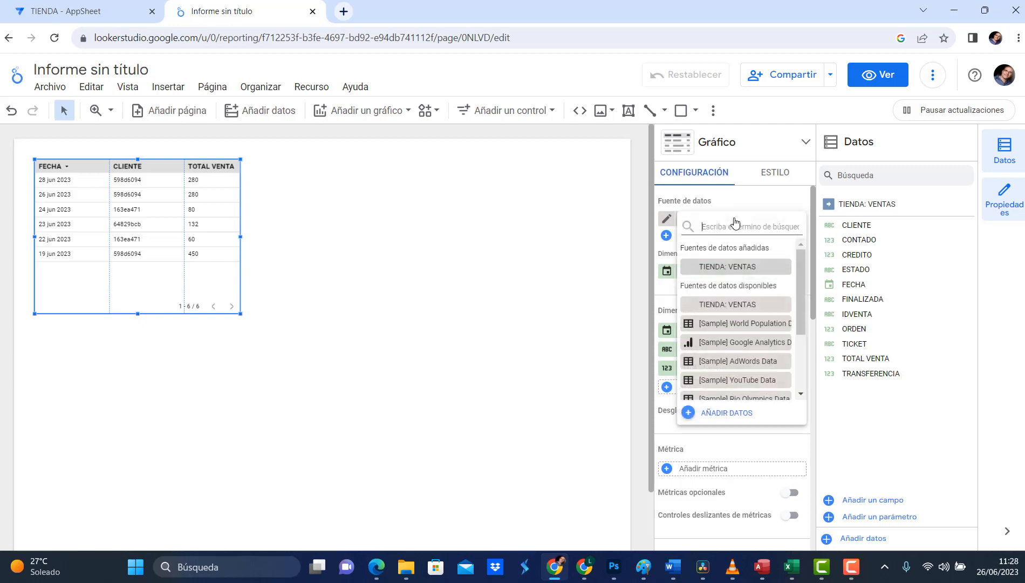
scroll(730, 330, "down", 2)
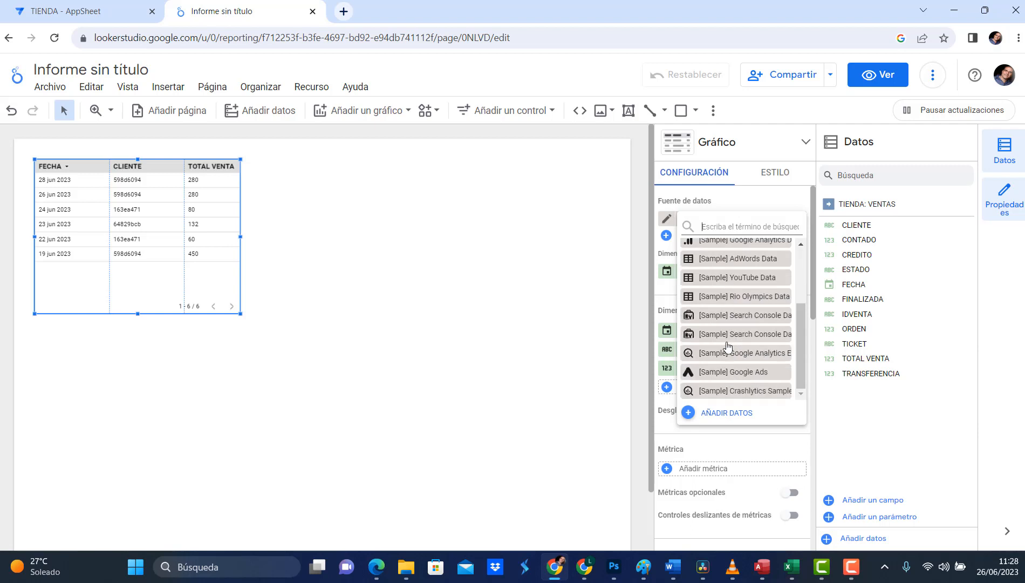
scroll(728, 346, "up", 2)
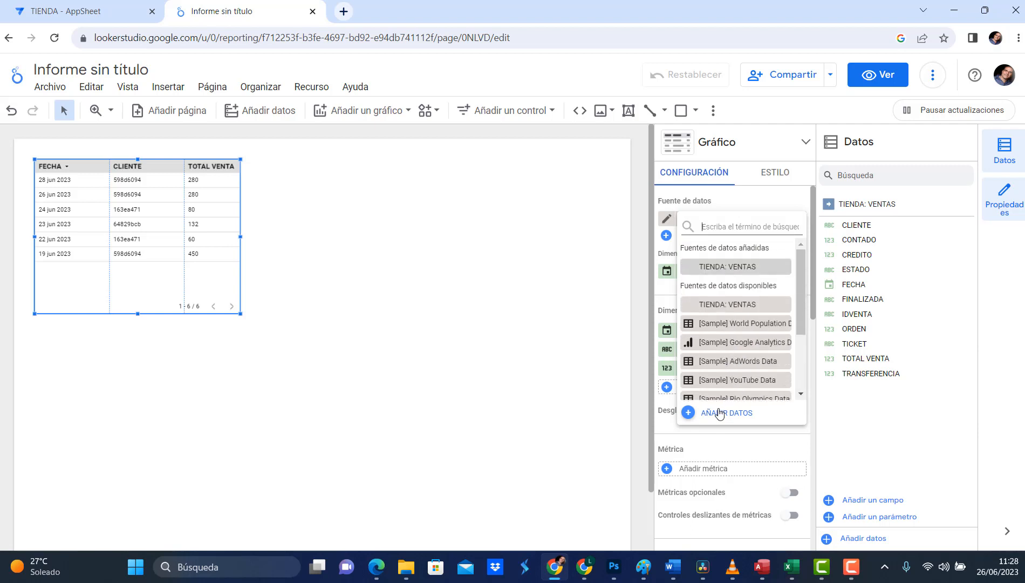
left_click(726, 412)
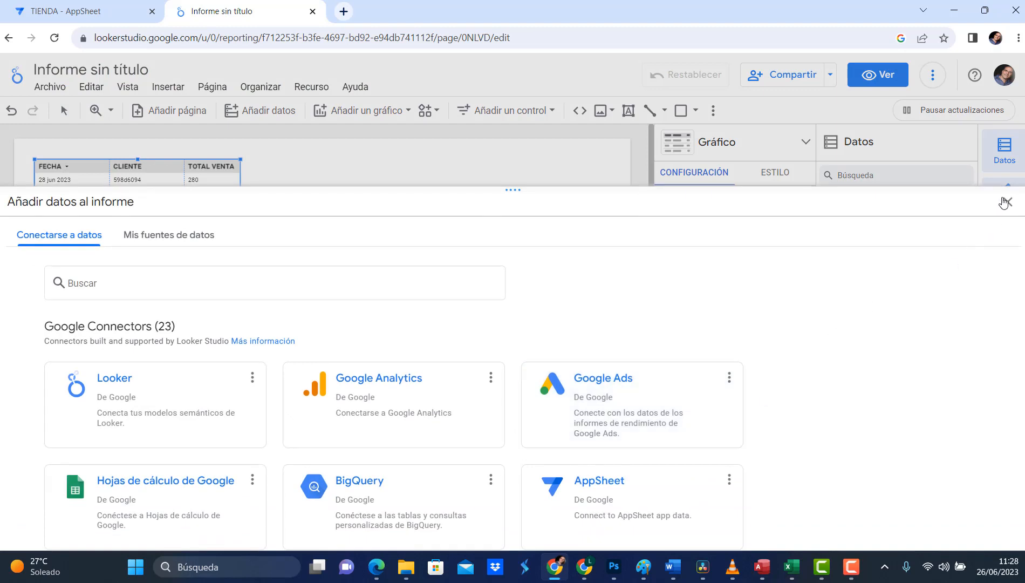
left_click(1006, 202)
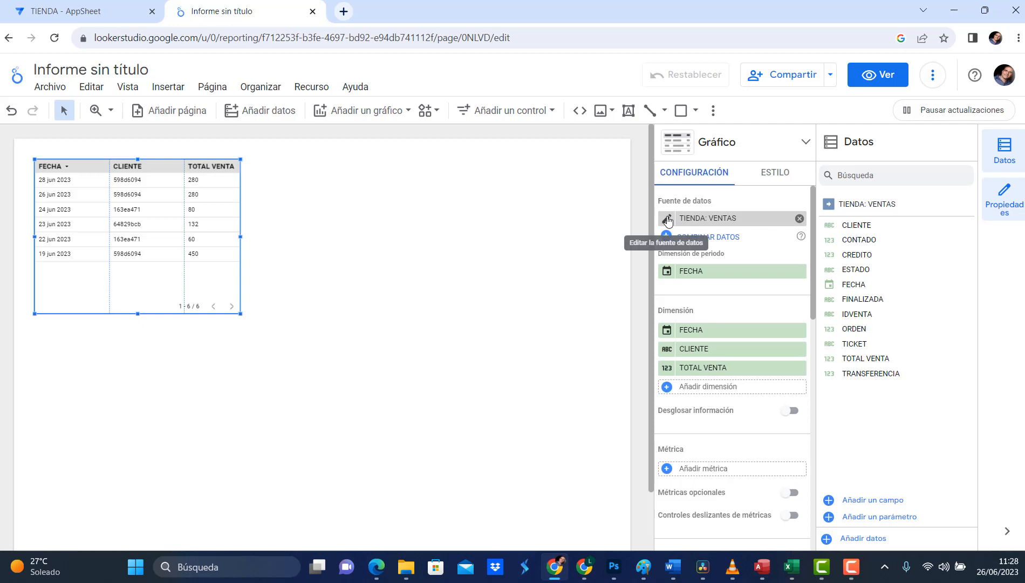
left_click(715, 222)
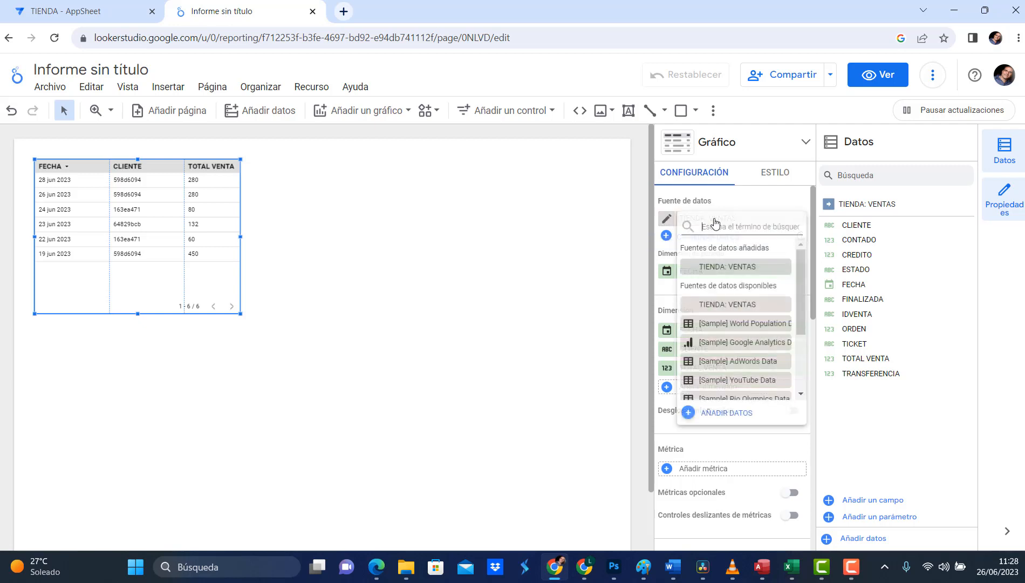
scroll(728, 281, "down", 3)
scroll(730, 323, "up", 3)
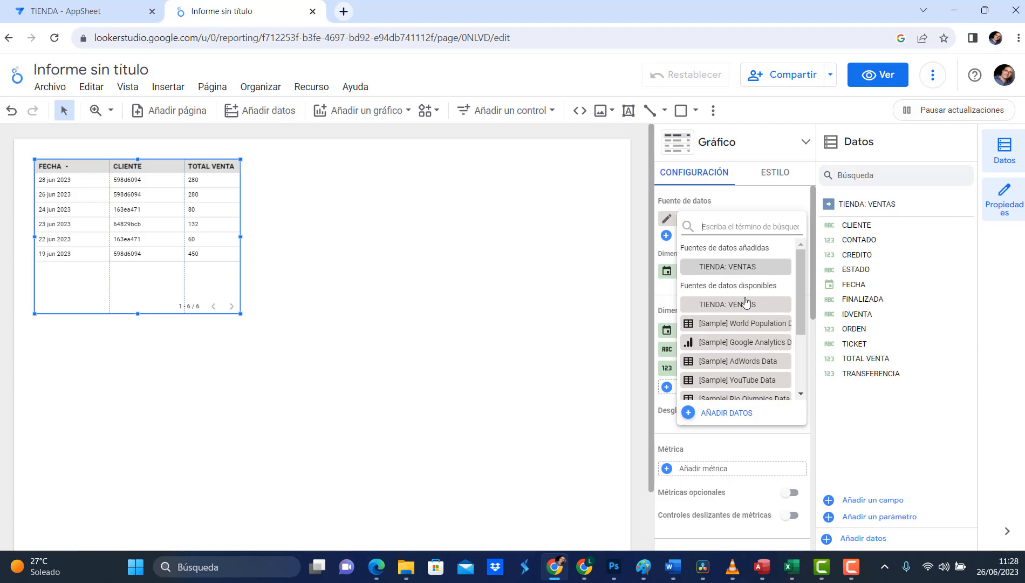
left_click(589, 319)
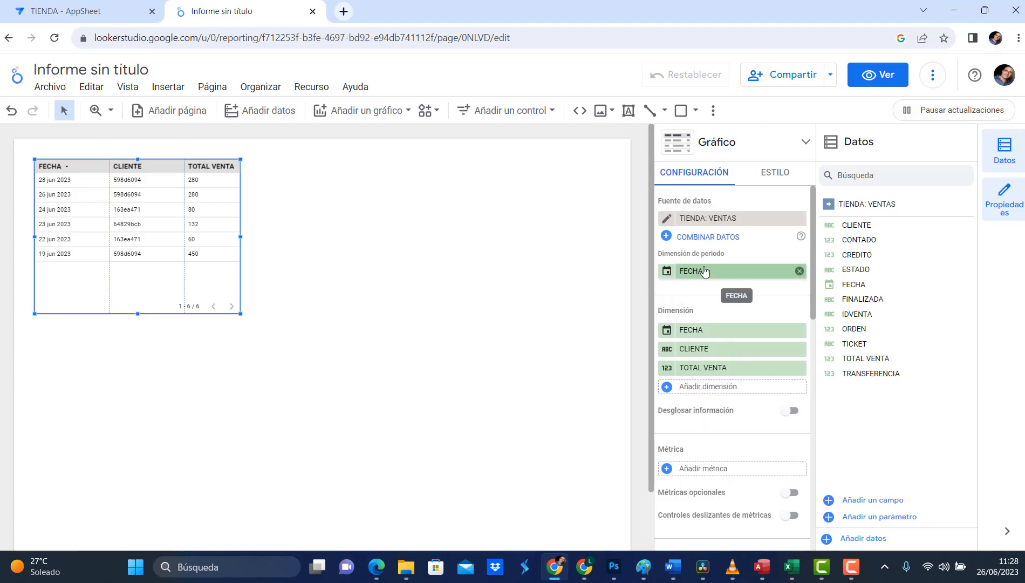
left_click(723, 237)
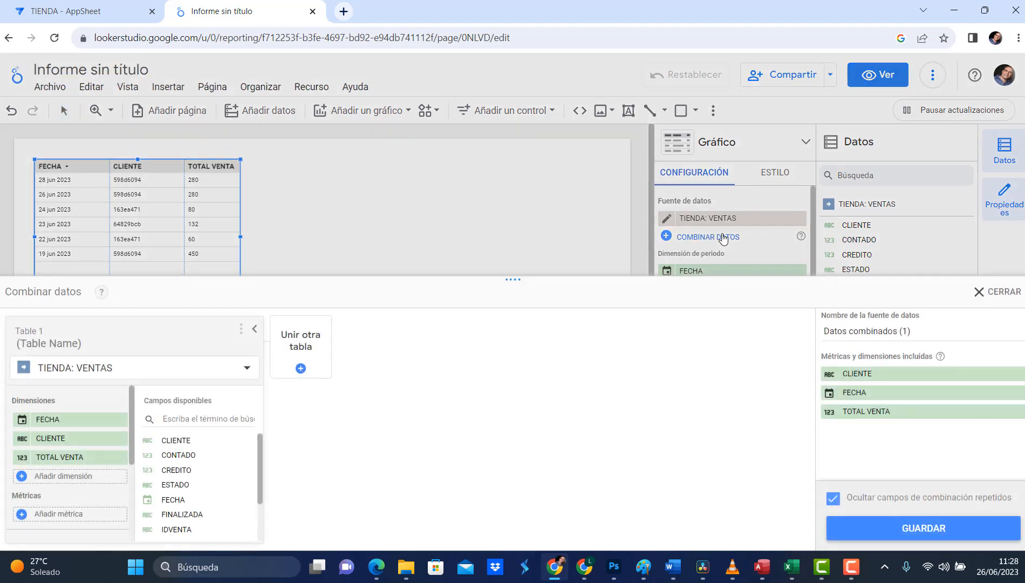
left_click(982, 292)
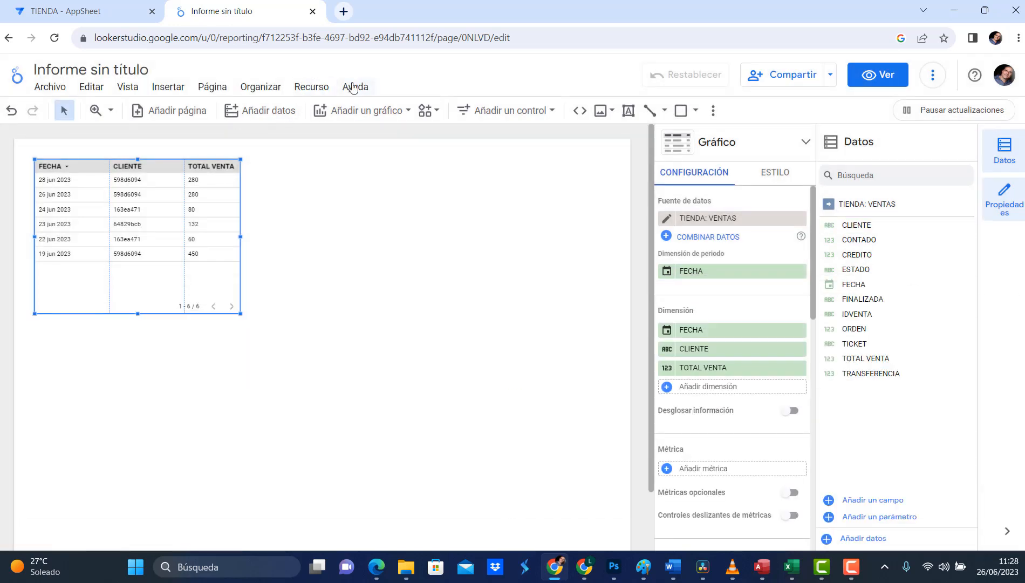
Step: Reload the report and switch the sales table's data source to the blend Datos combinados
left_click(56, 39)
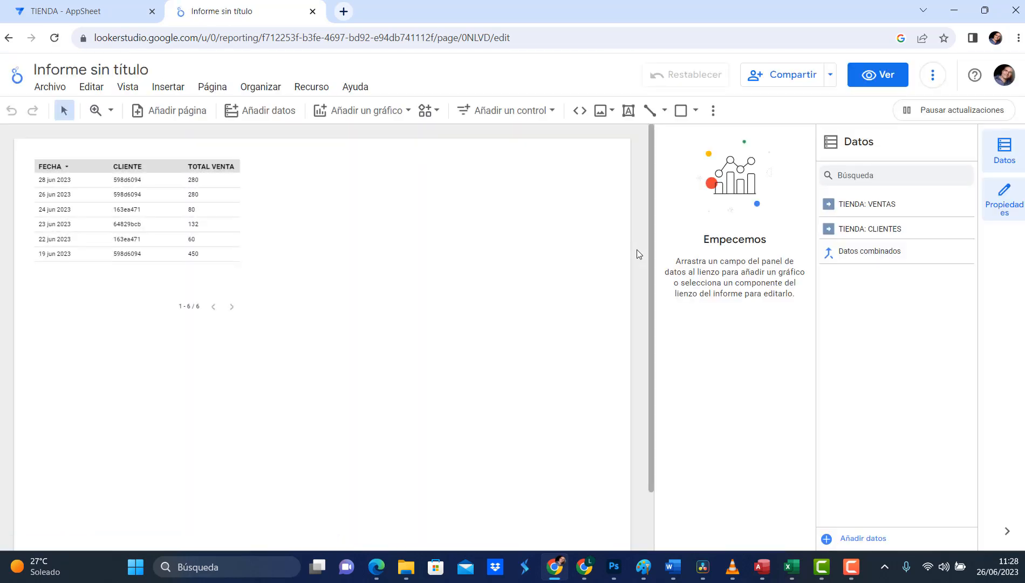
left_click(163, 225)
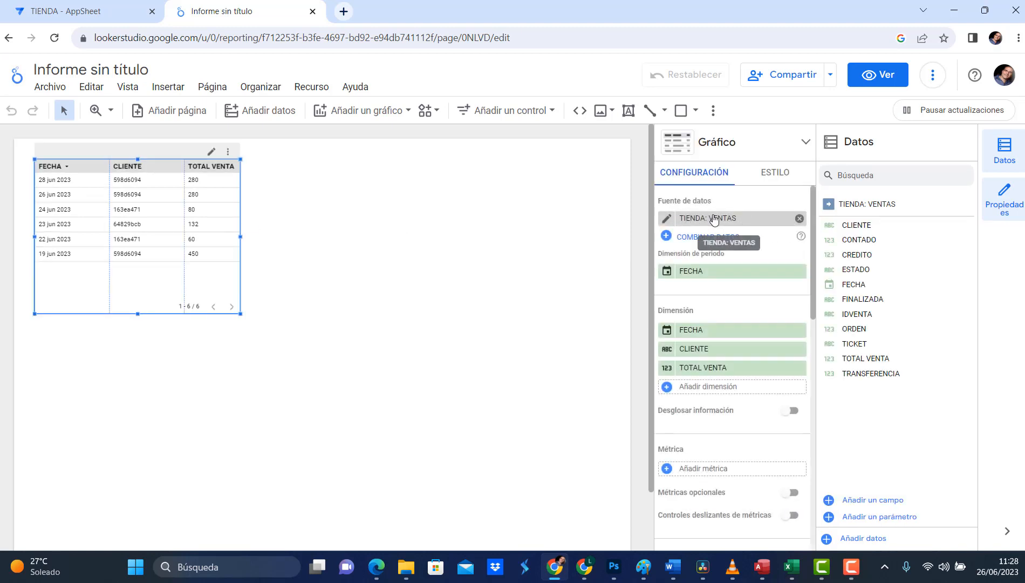
left_click(717, 218)
scroll(729, 270, "down", 5)
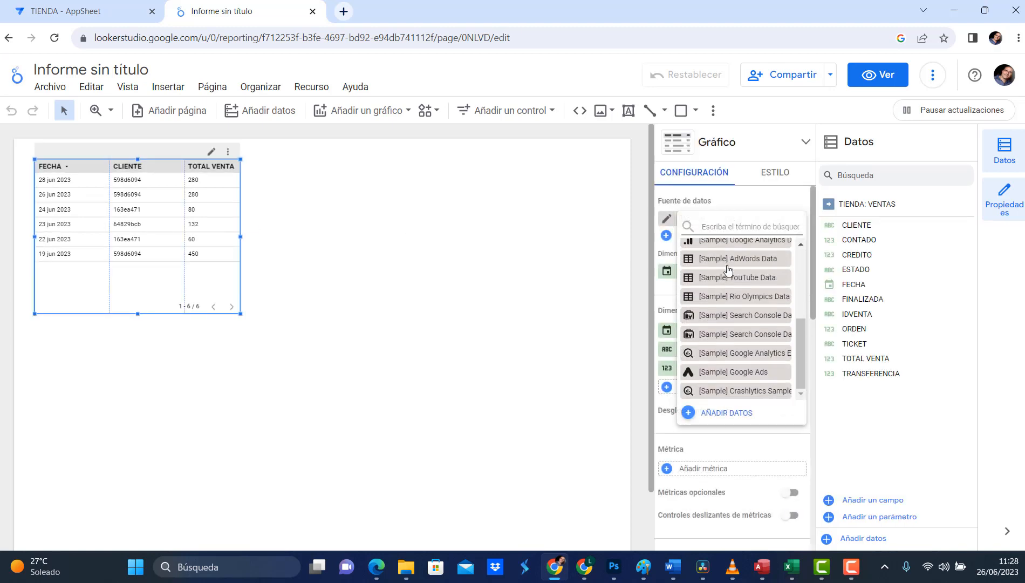
scroll(729, 269, "up", 5)
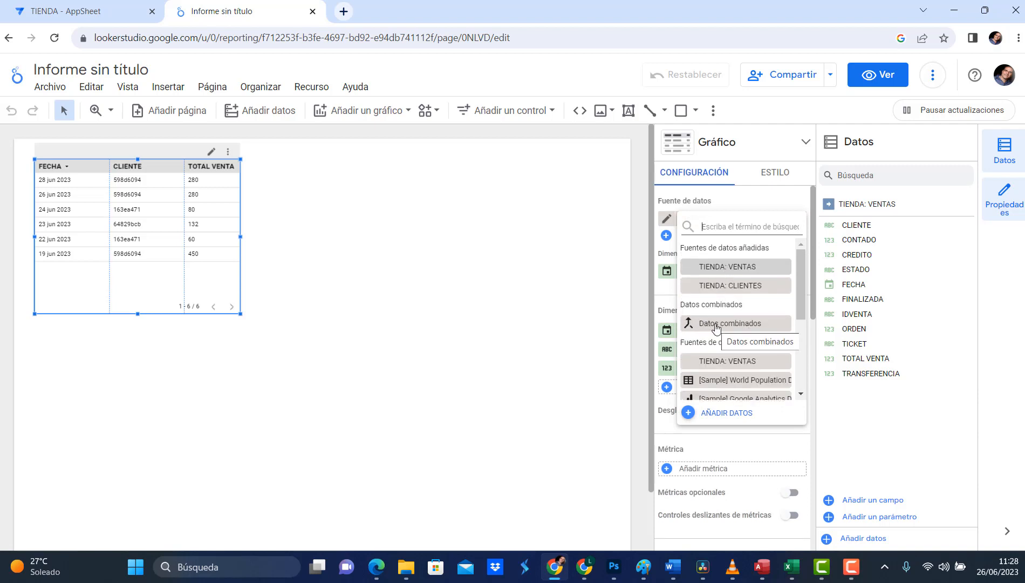
left_click(716, 324)
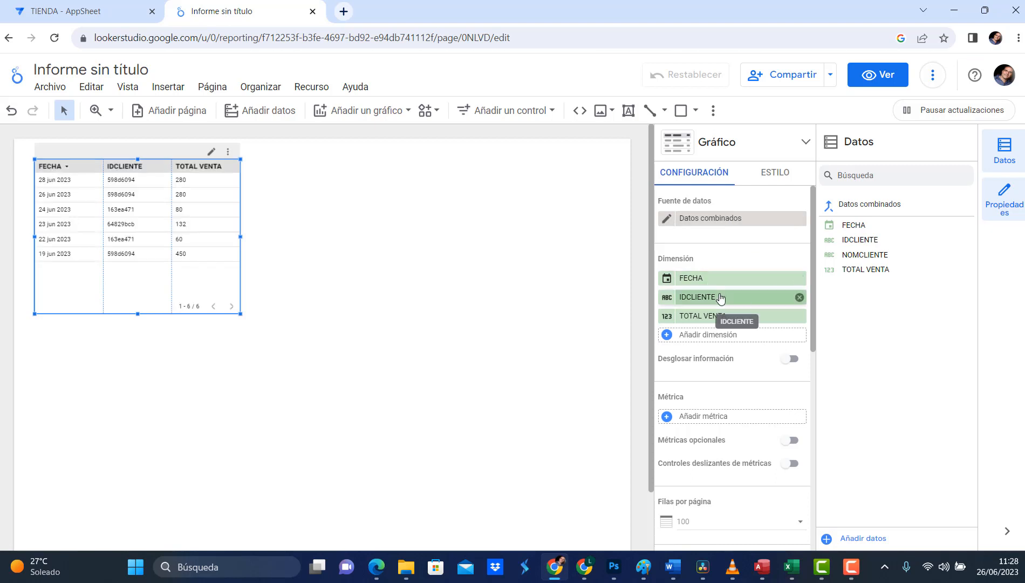
Step: Replace the table's IDCLIENTE dimension with NOMCLIENTE, placed between FECHA and TOTAL VENTA
left_click(800, 298)
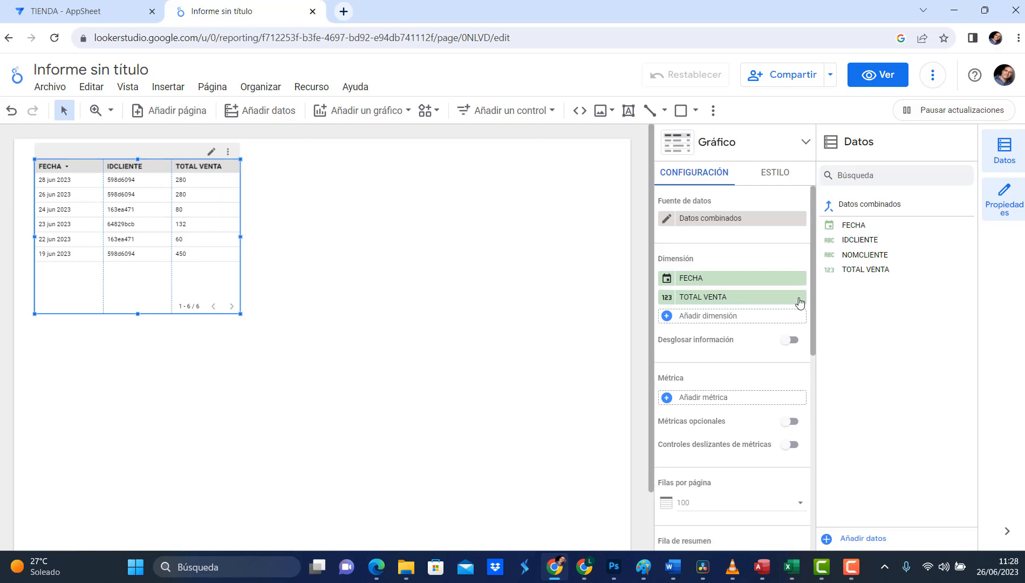
left_click(704, 317)
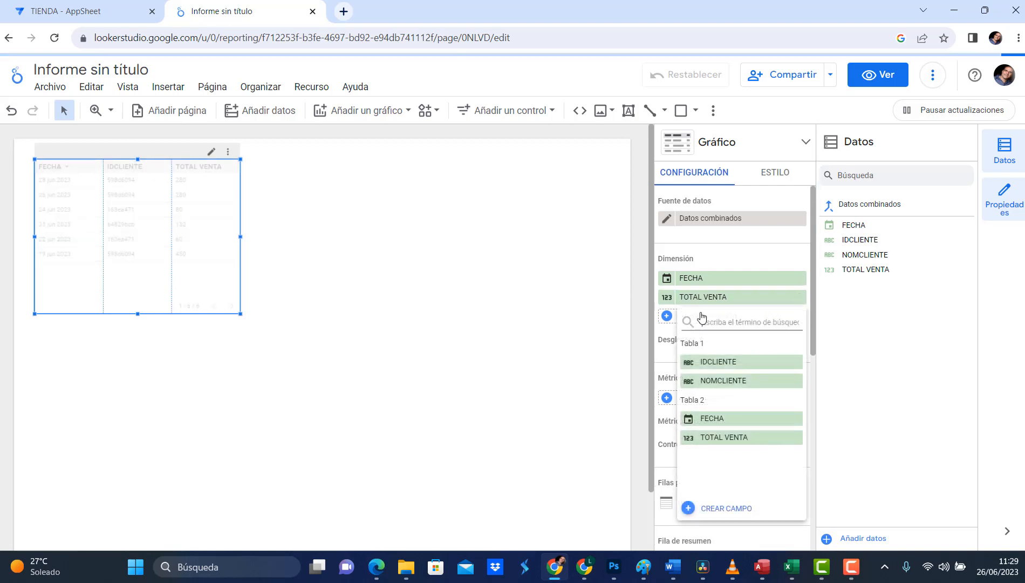
left_click(735, 380)
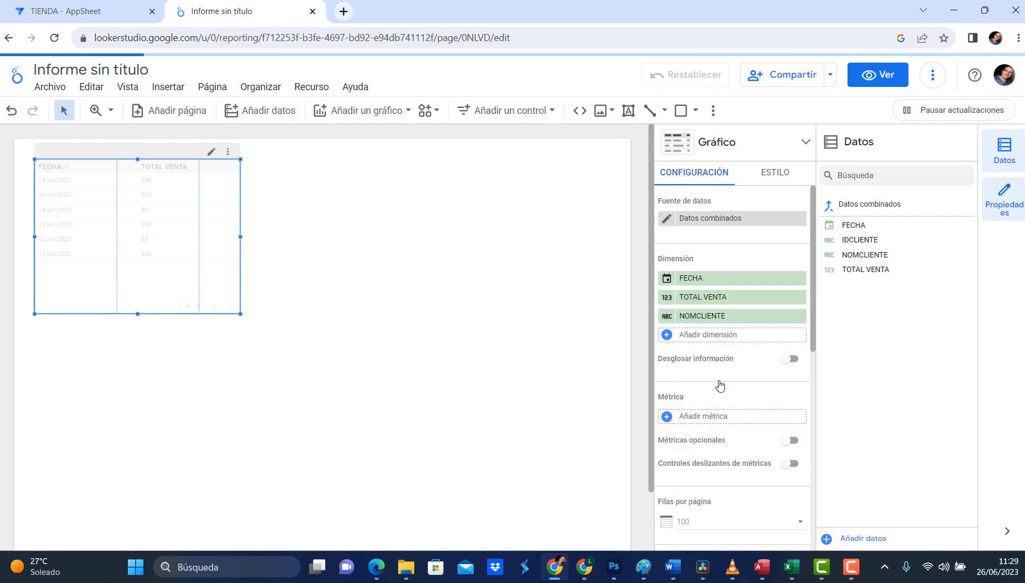
left_click_drag(721, 319, 724, 295)
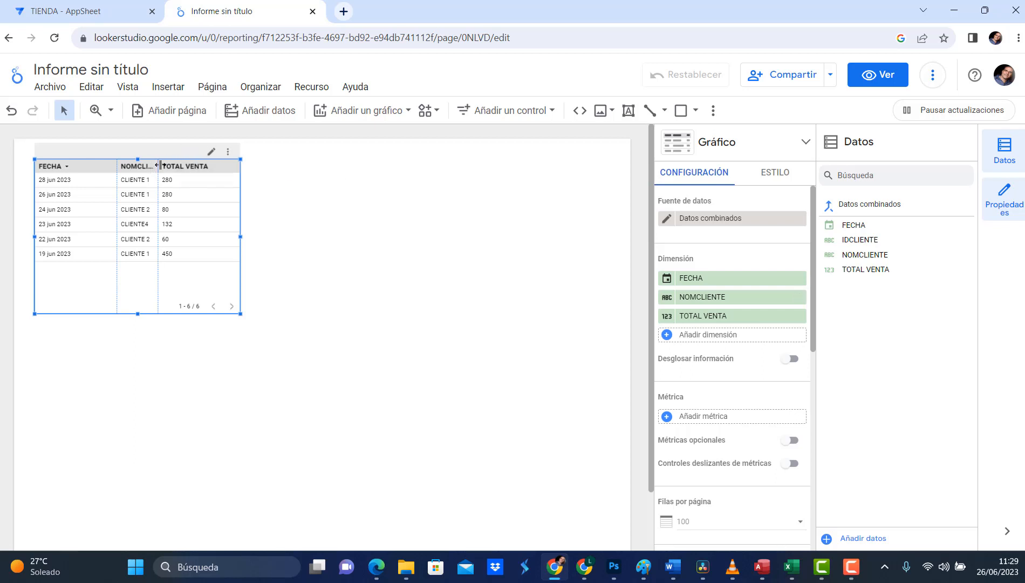
Step: Widen the table slightly and adjust its column widths so the NOMCLIENTE and TOTAL VENTA headers fit in full
left_click_drag(155, 169, 188, 169)
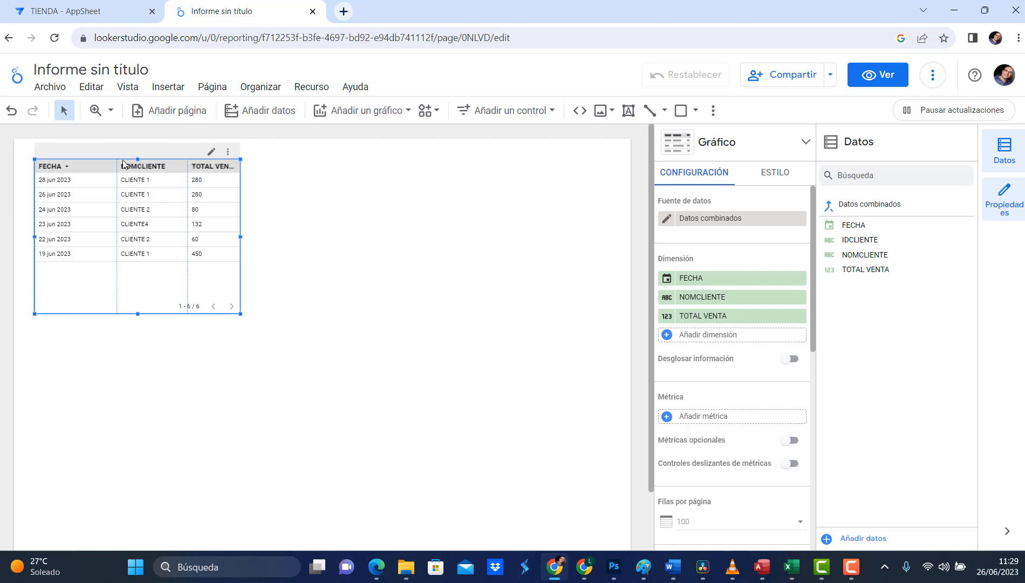
left_click_drag(117, 166, 90, 165)
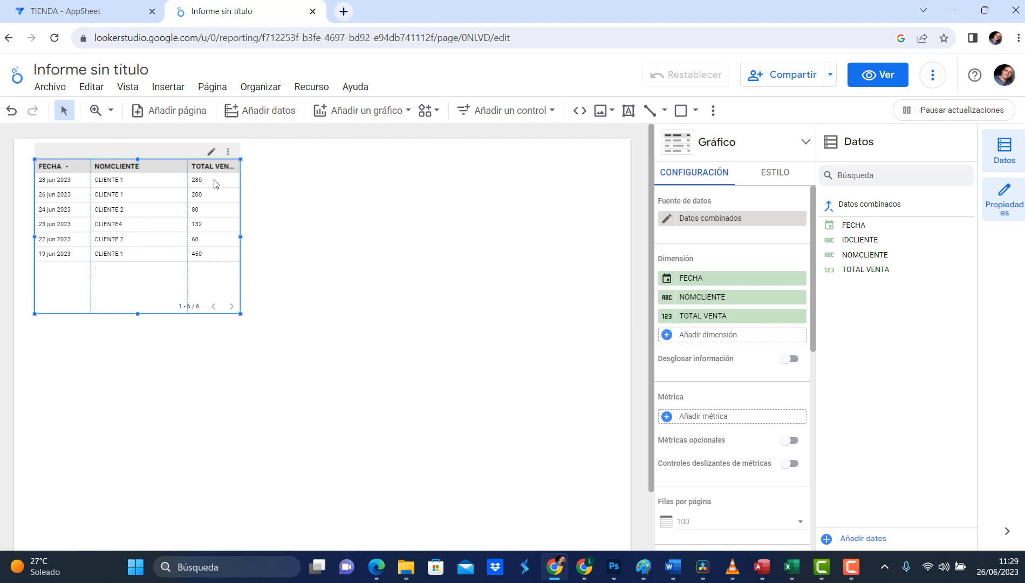
left_click_drag(243, 240, 270, 238)
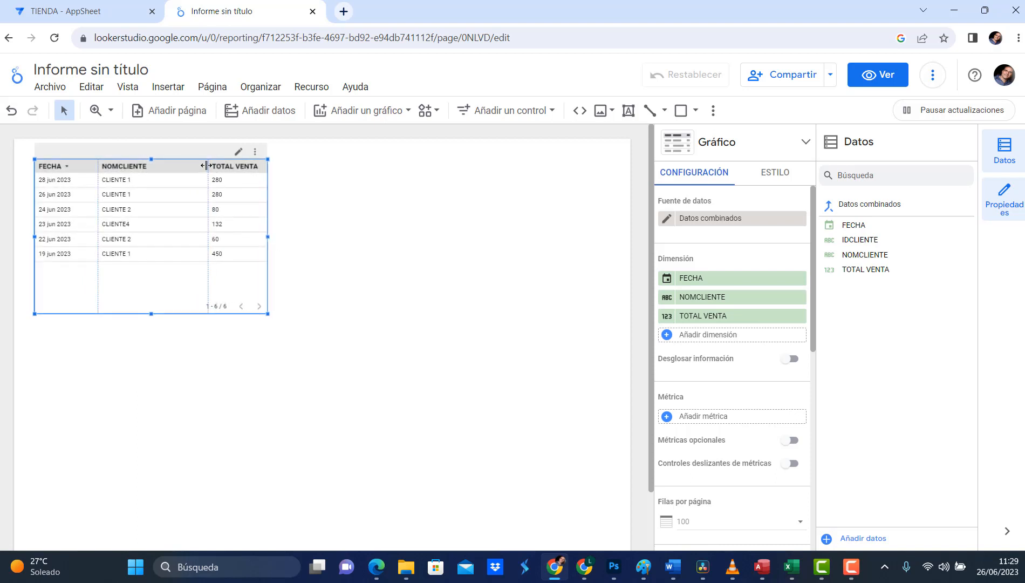
left_click_drag(208, 166, 174, 165)
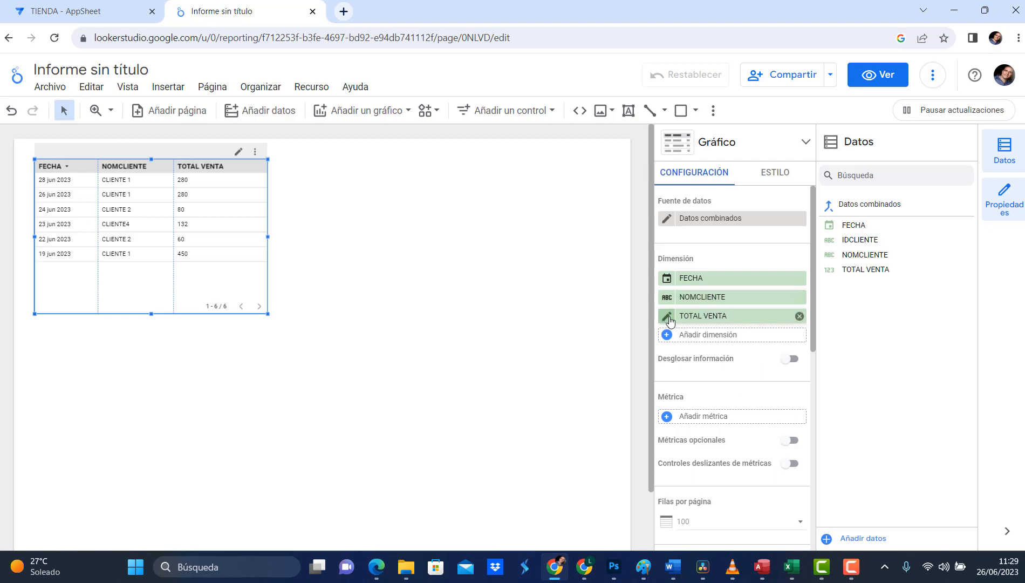
Step: Set the data type of the TOTAL VENTA dimension to the currency USD - Dólar estadounidense ($)
left_click(668, 318)
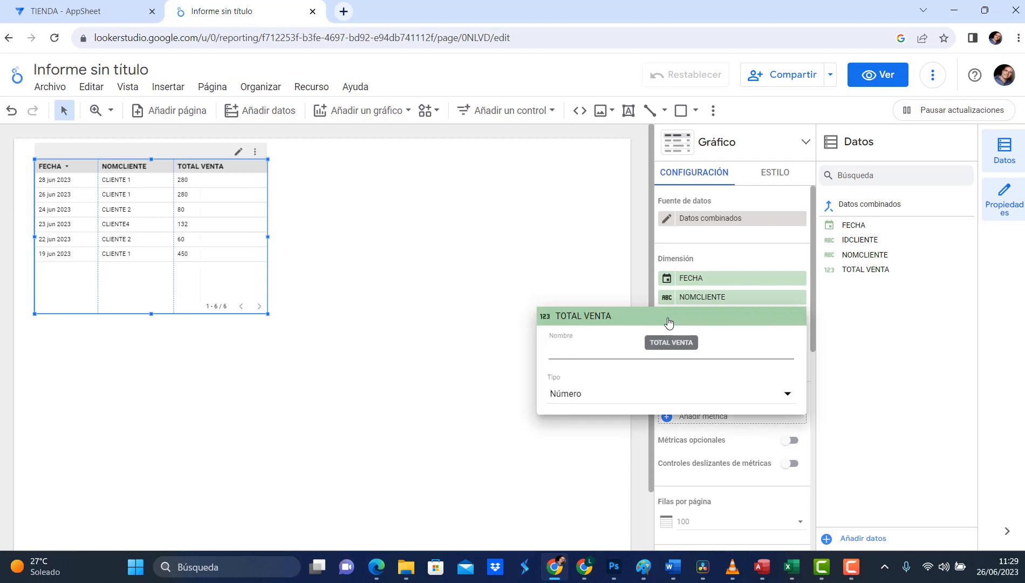
left_click(624, 402)
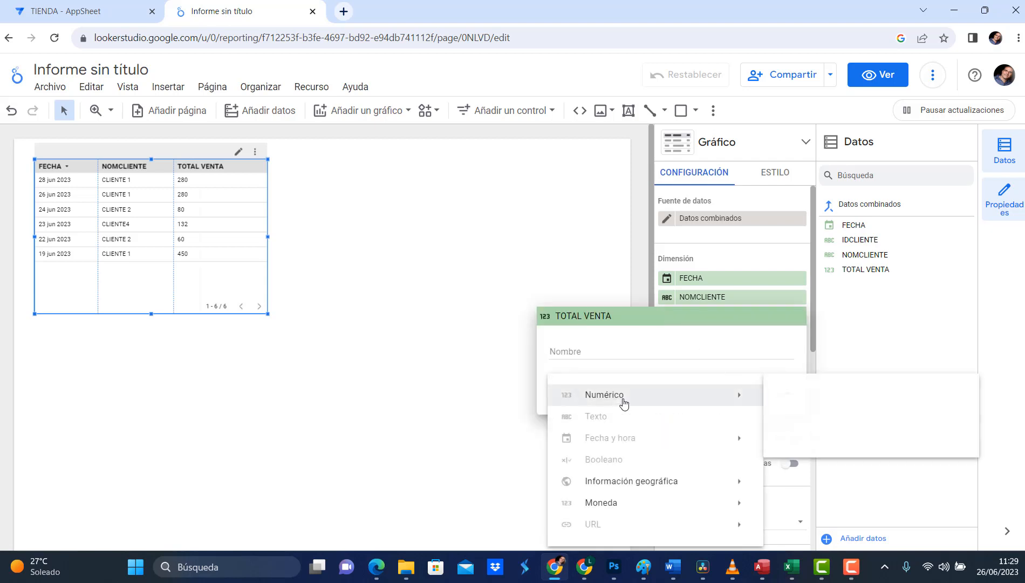
mouse_move(612, 502)
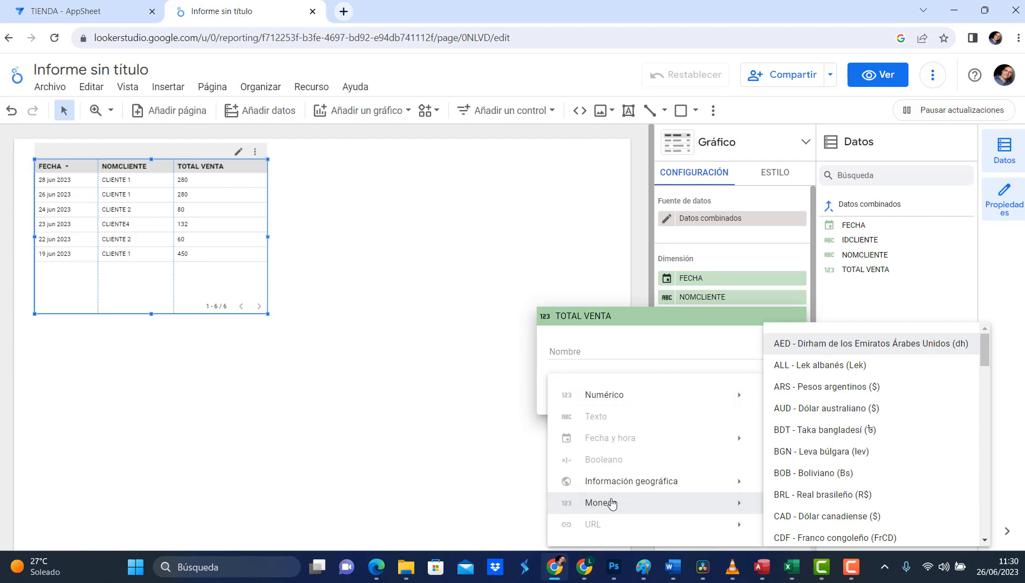
scroll(835, 470, "down", 10)
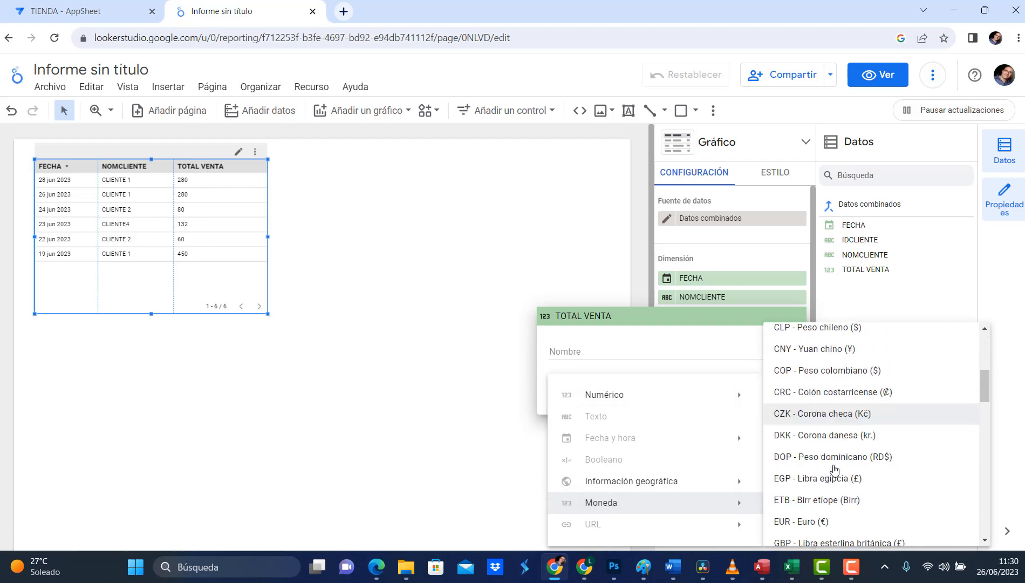
scroll(835, 470, "down", 12)
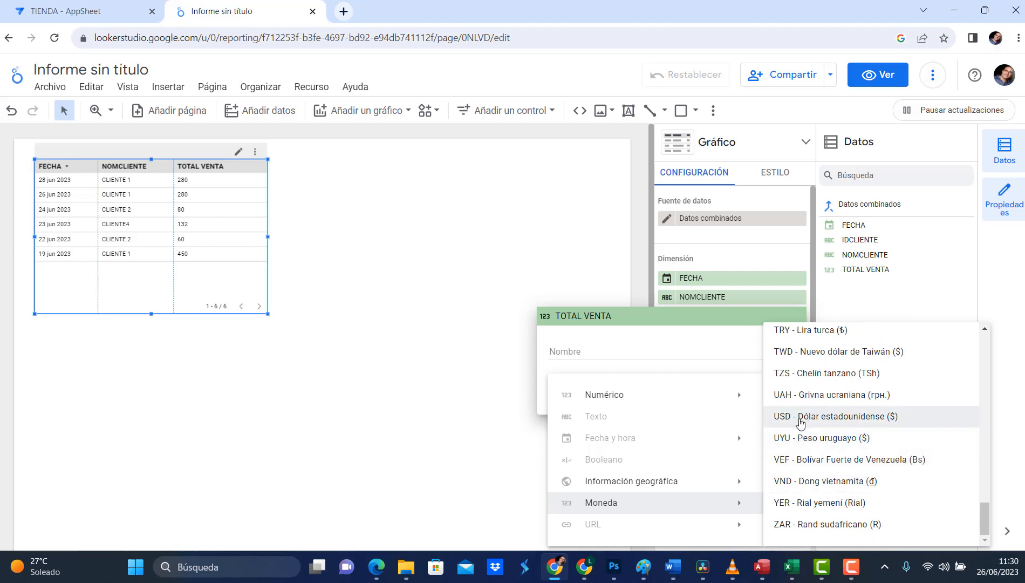
left_click(801, 421)
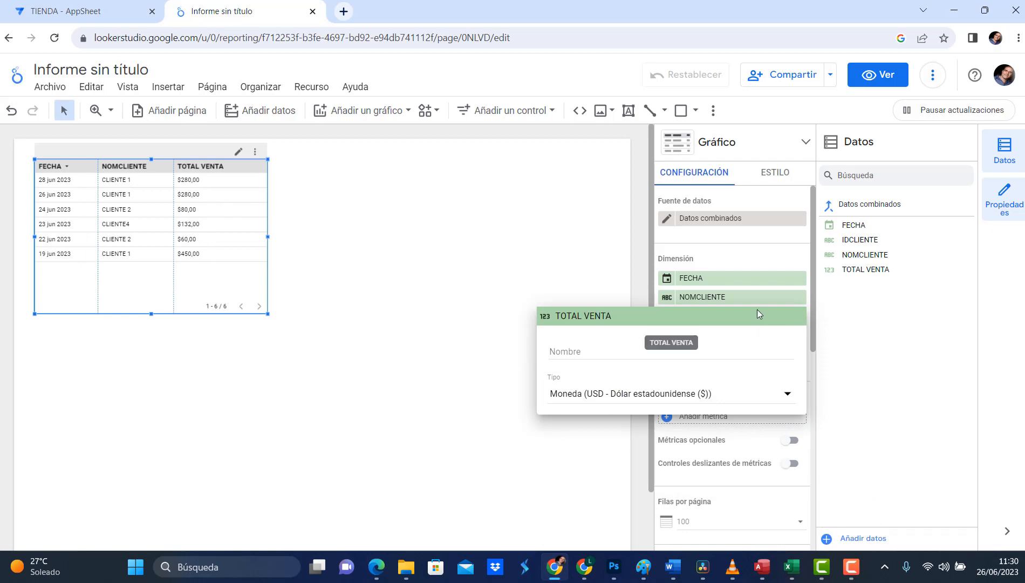
left_click(771, 255)
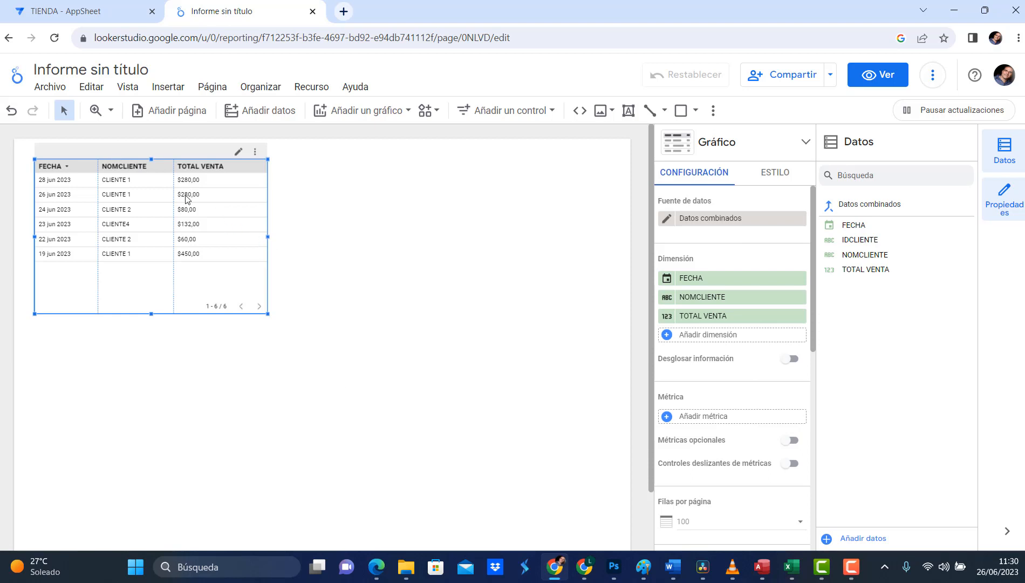
Step: Move the sales table down slightly and add a table-wide text box above it reading "Ventas por Cliente"
left_click_drag(112, 155, 115, 186)
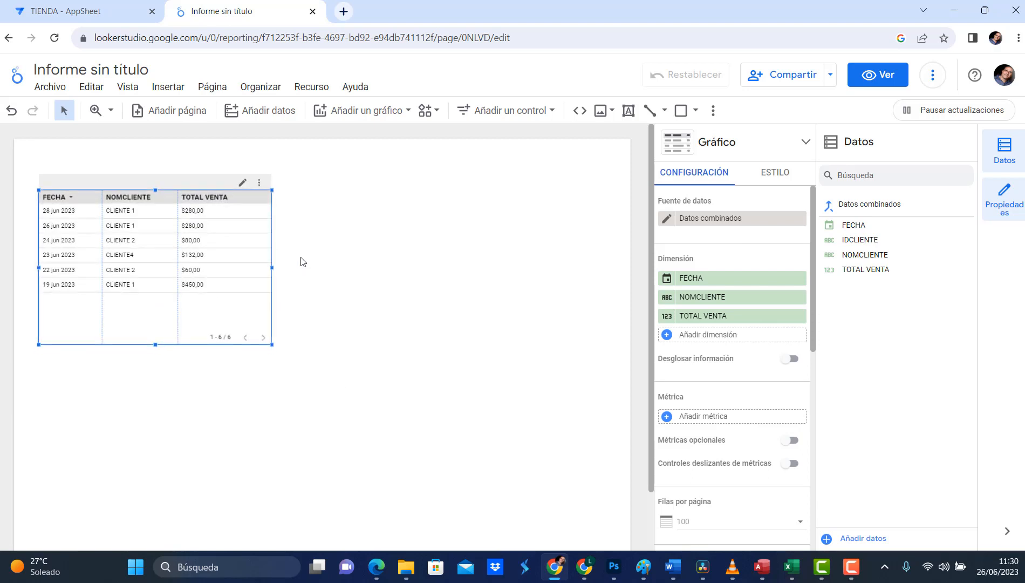
left_click(336, 262)
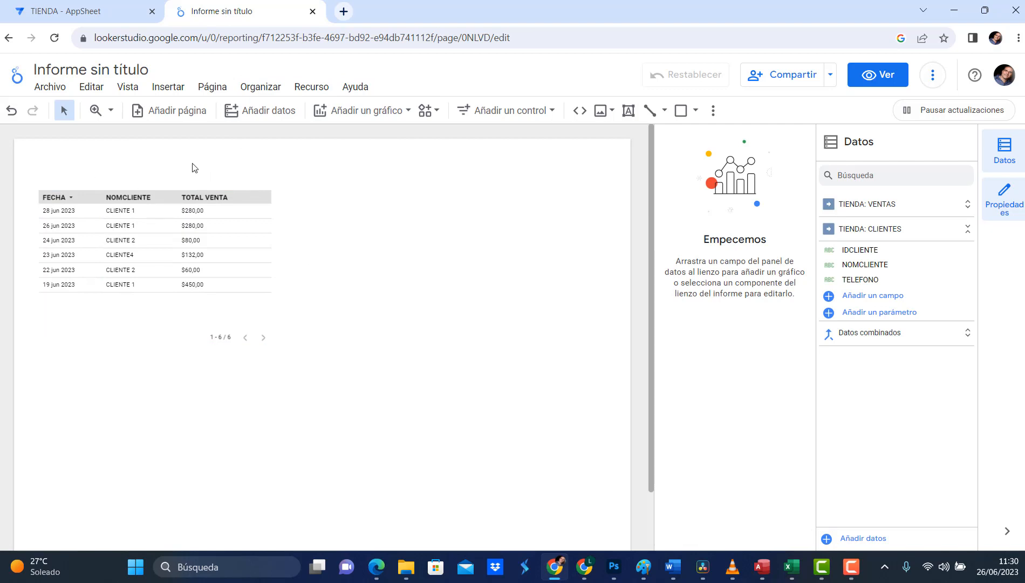
left_click(627, 112)
left_click_drag(39, 150, 270, 179)
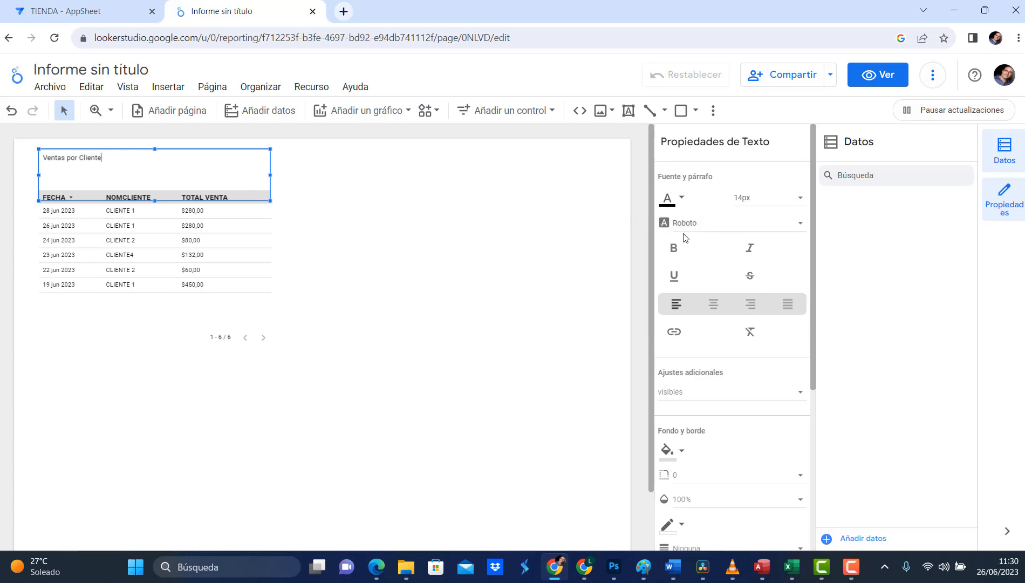
Step: Try to enlarge the font of the new title text box without selecting its text
left_click(801, 198)
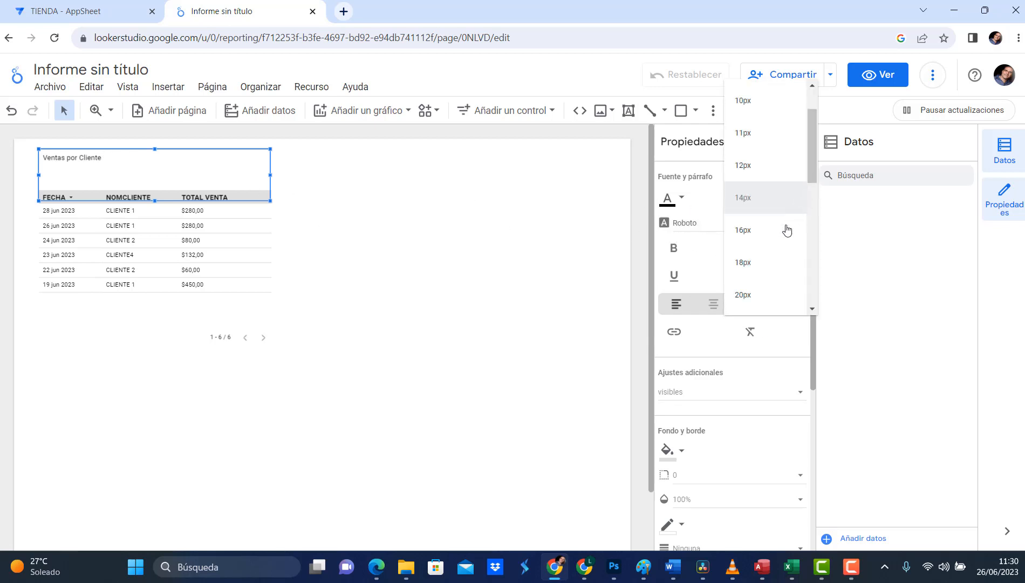
scroll(786, 243, "down", 3)
left_click(757, 256)
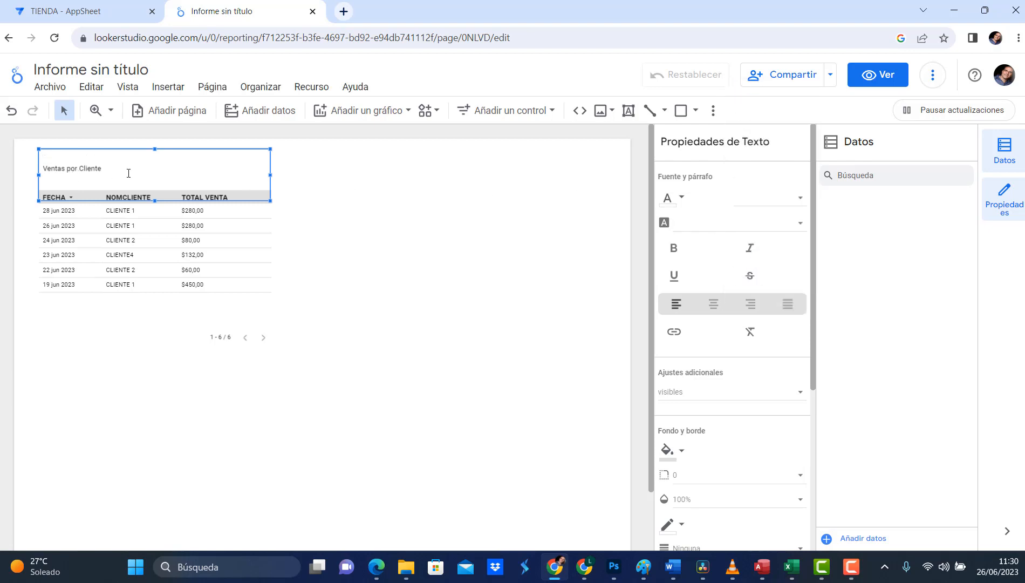
Step: Select the title text "Ventas por Cliente" and set its font size to 44px
left_click_drag(103, 169, 26, 170)
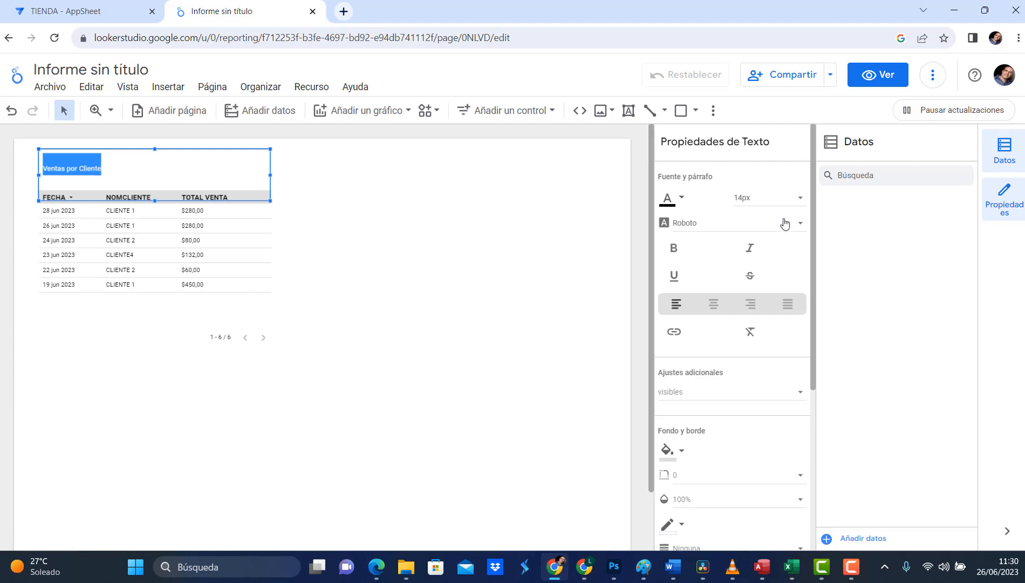
left_click(803, 201)
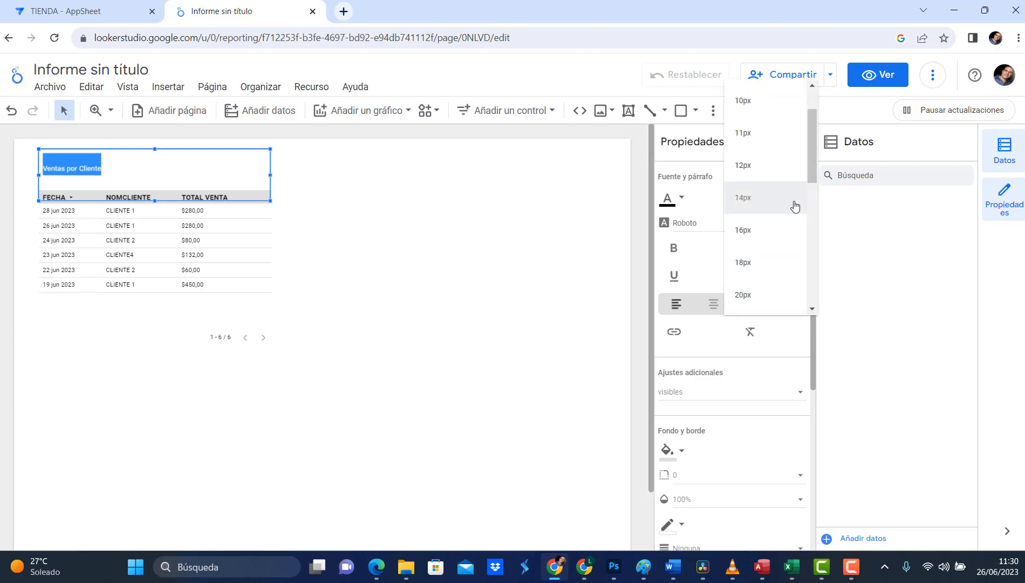
scroll(761, 259, "down", 3)
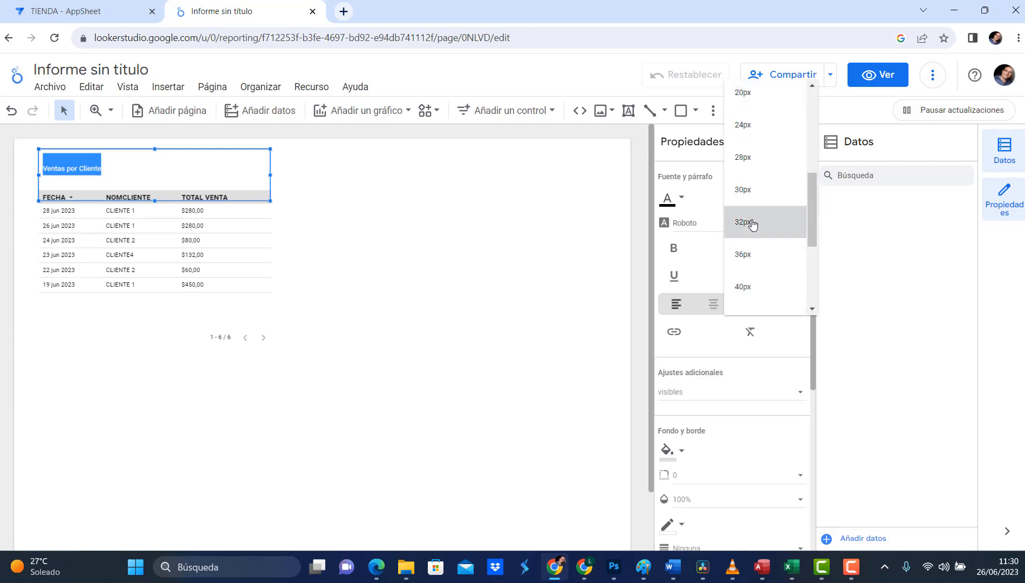
left_click(753, 224)
left_click(765, 199)
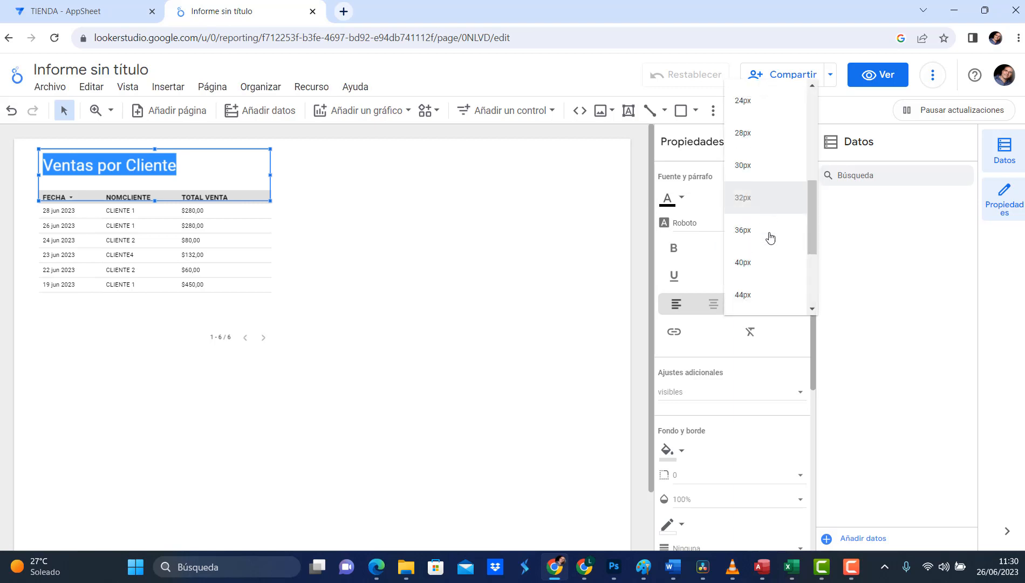
left_click(758, 290)
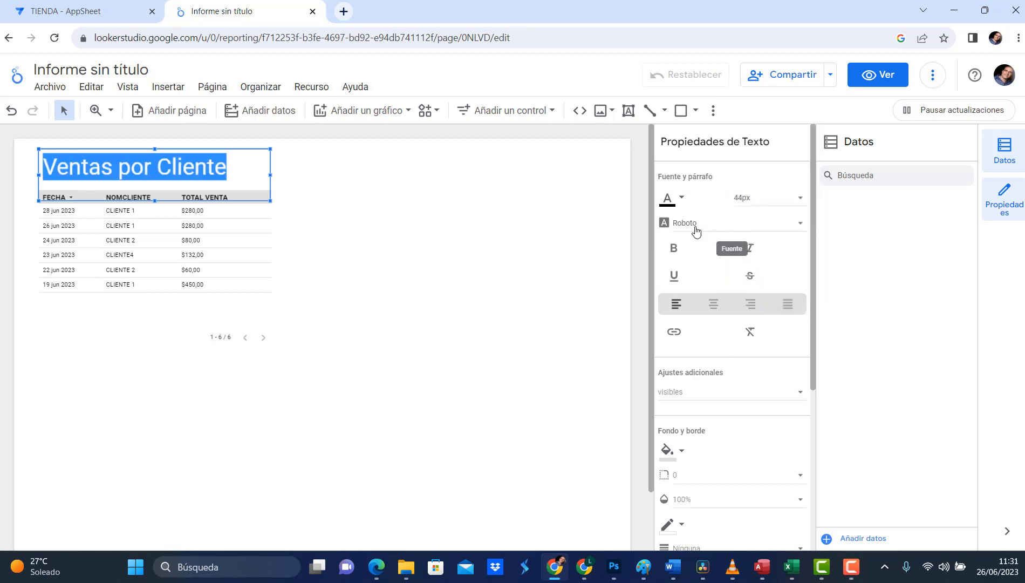
Step: Make the title "Ventas por Cliente" bold and shorten its text box so it ends at the table's upper edge
left_click(673, 249)
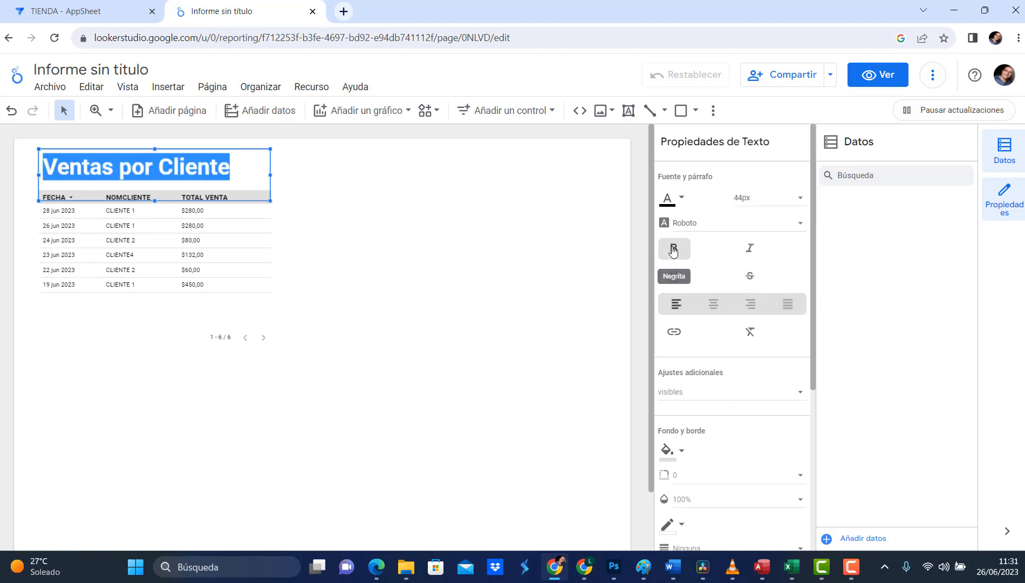
left_click(478, 248)
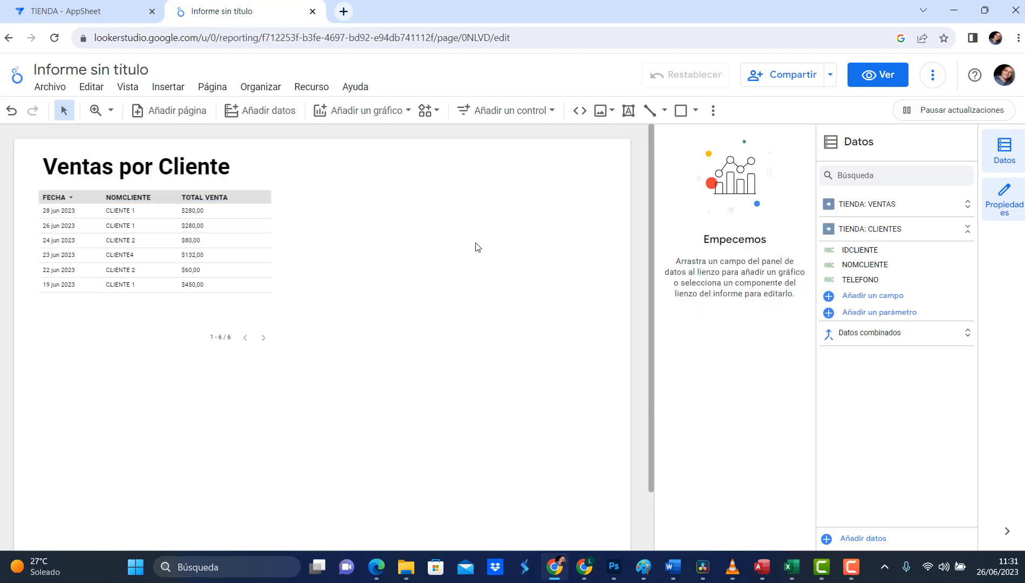
left_click(189, 173)
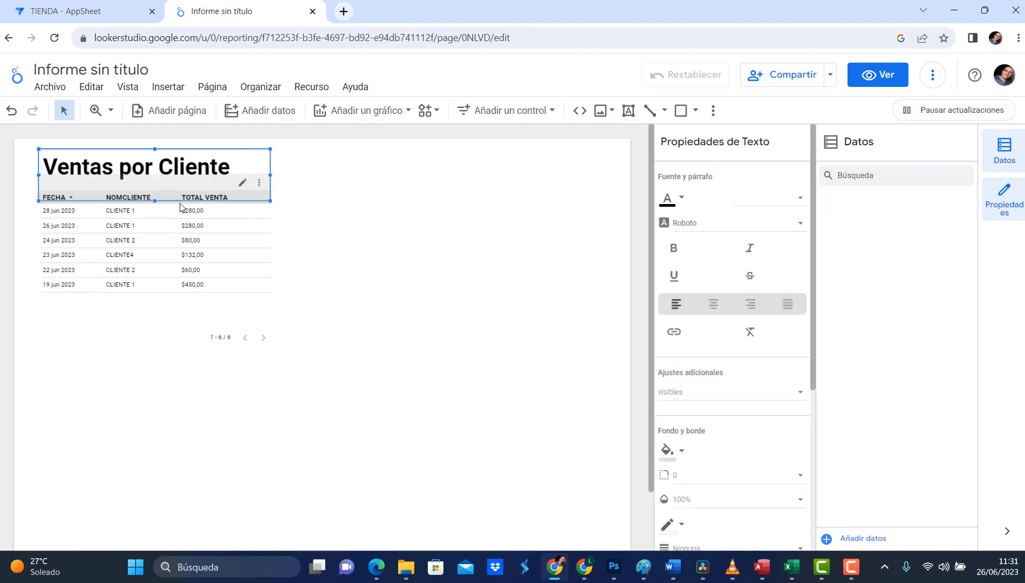
left_click_drag(156, 199, 156, 190)
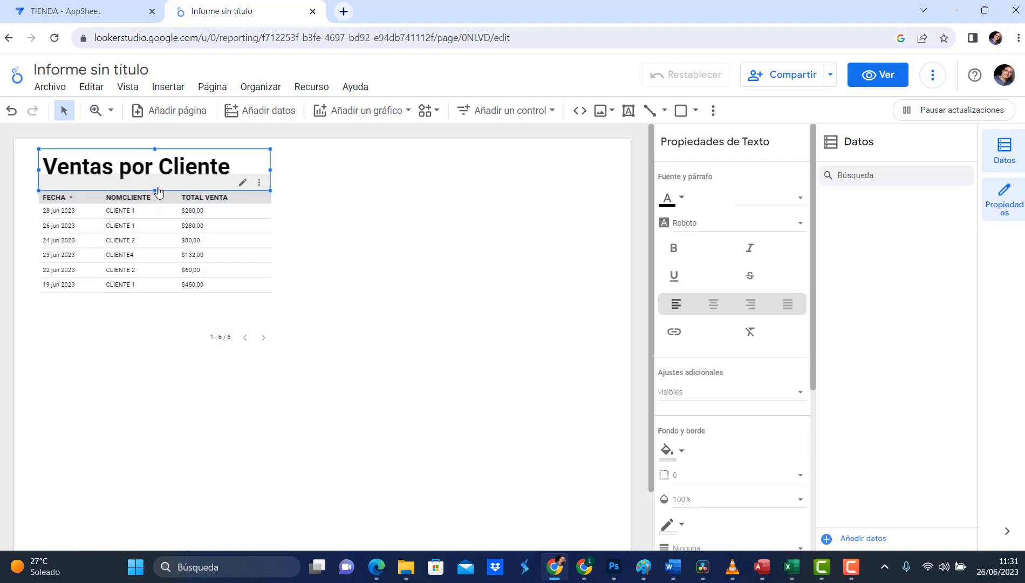
left_click(397, 201)
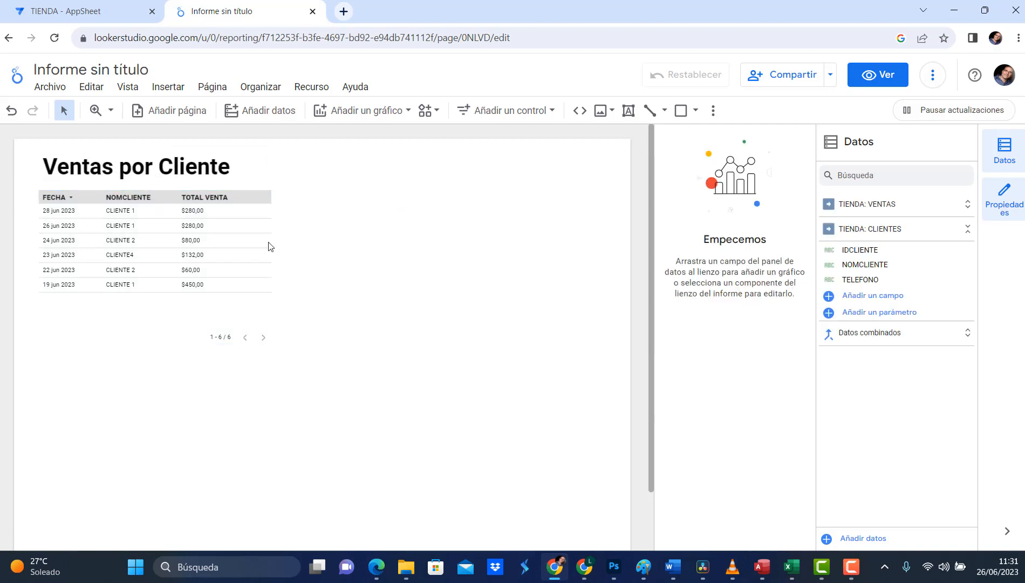
Step: Turn off pagination in the footer of the sales table
left_click(236, 254)
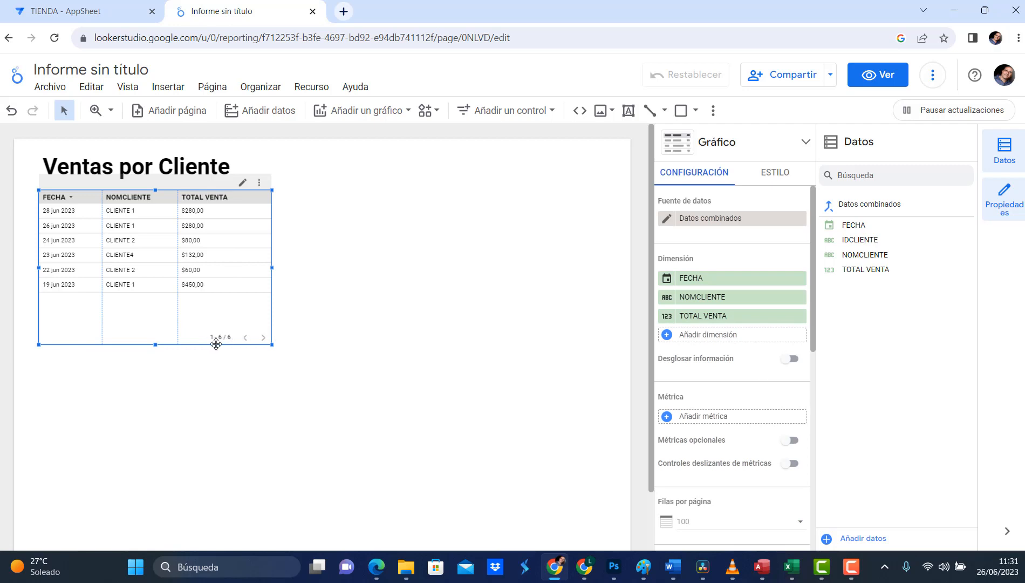
left_click(776, 174)
scroll(789, 313, "down", 6)
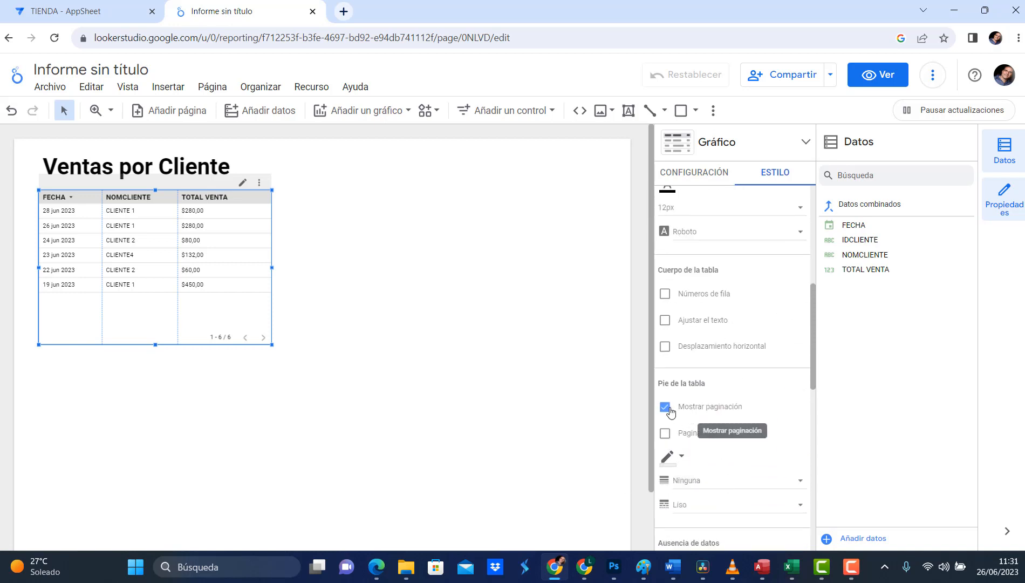
left_click(665, 407)
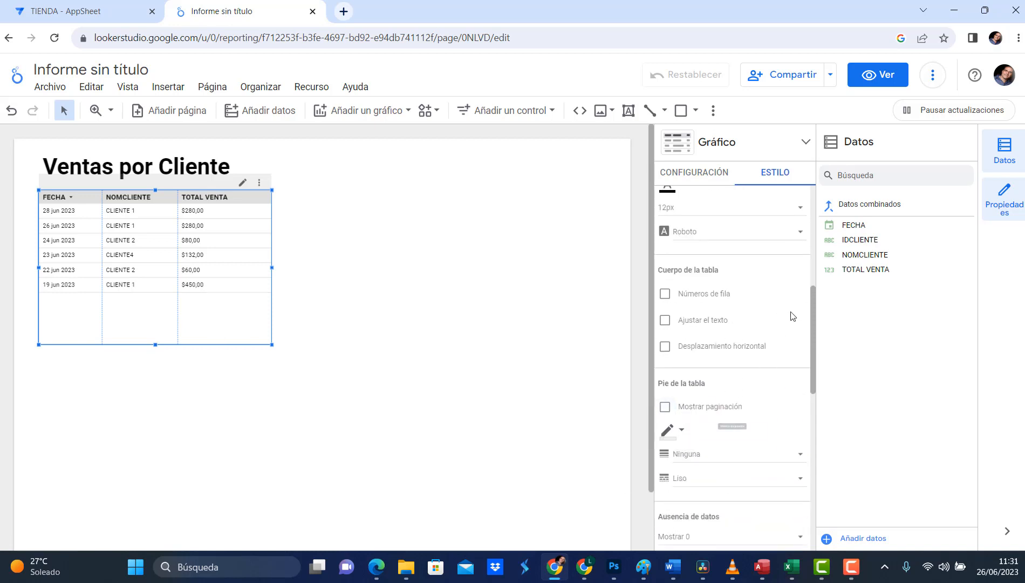
scroll(783, 356, "down", 5)
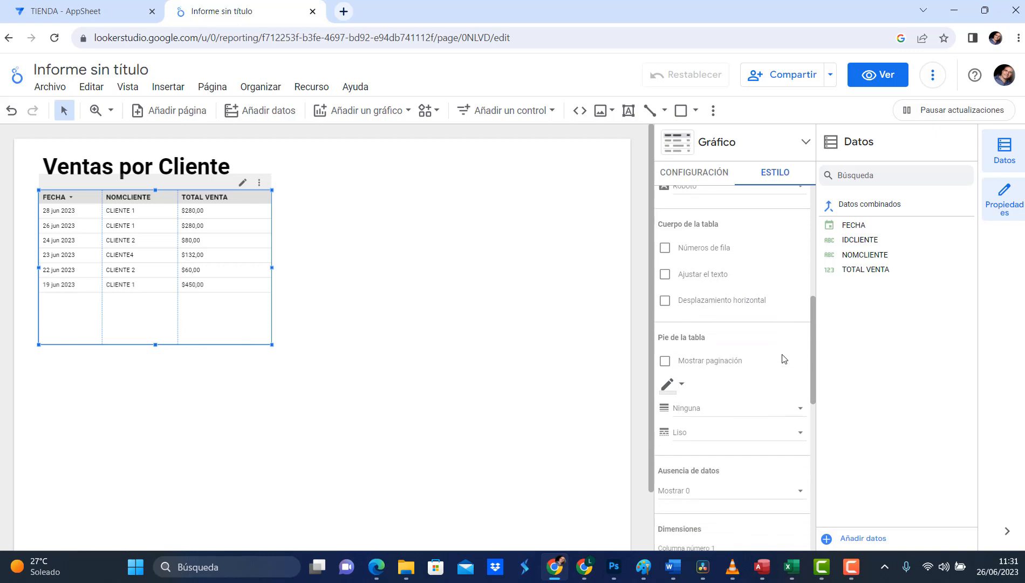
scroll(783, 358, "down", 5)
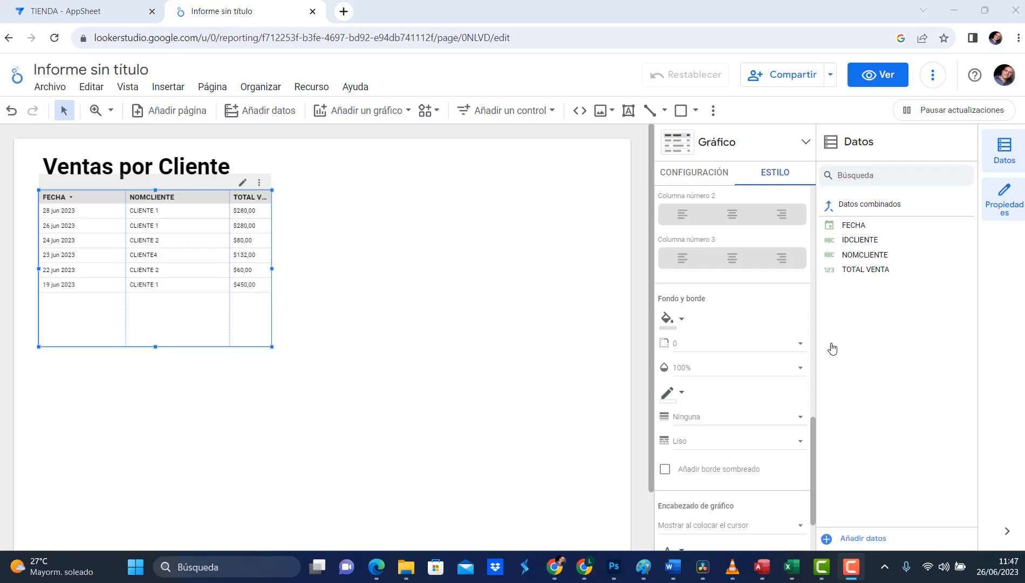
Step: Move TOTAL VENTA from the sales table's dimensions to its metrics
left_click(686, 173)
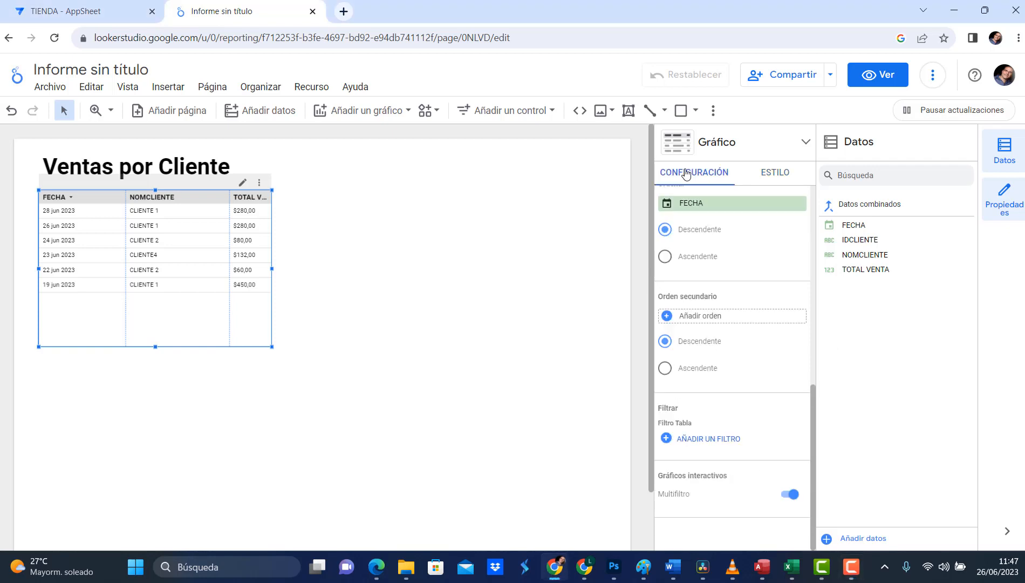
scroll(750, 294, "up", 5)
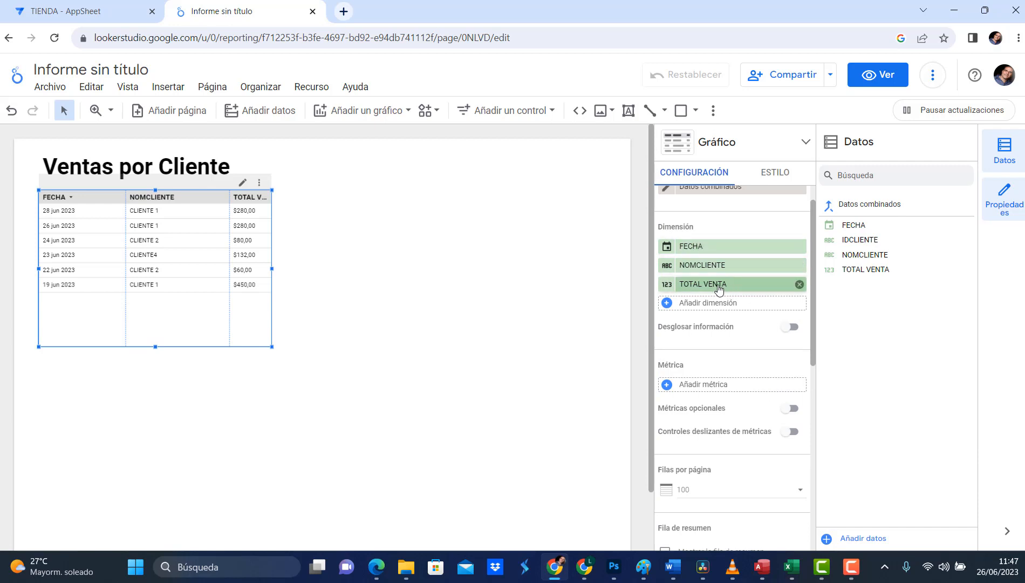
left_click_drag(717, 284, 718, 369)
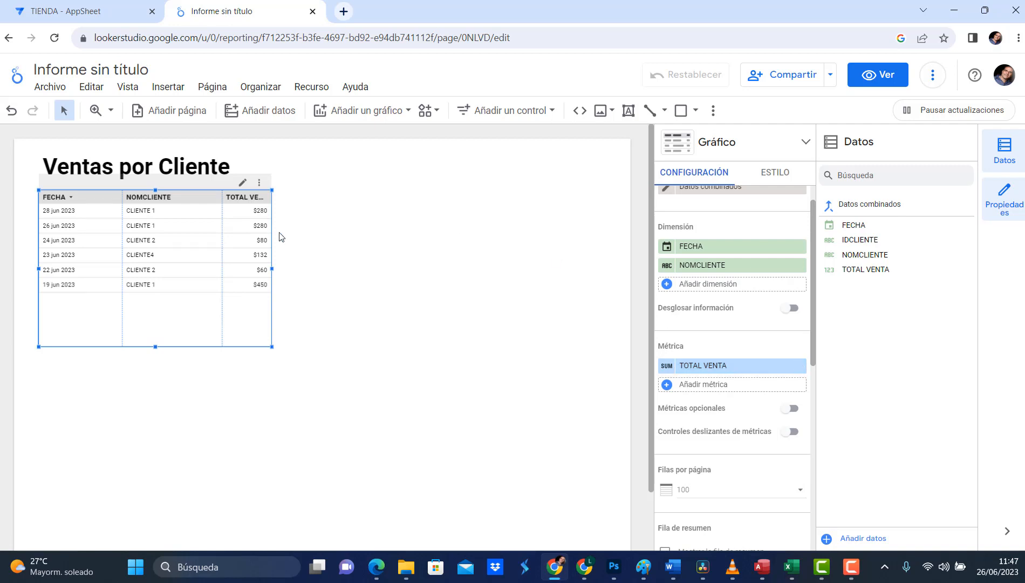
Step: Widen the sales table slightly so the full TOTAL VENTA header fits
left_click_drag(272, 270, 314, 272)
left_click_drag(256, 196, 229, 197)
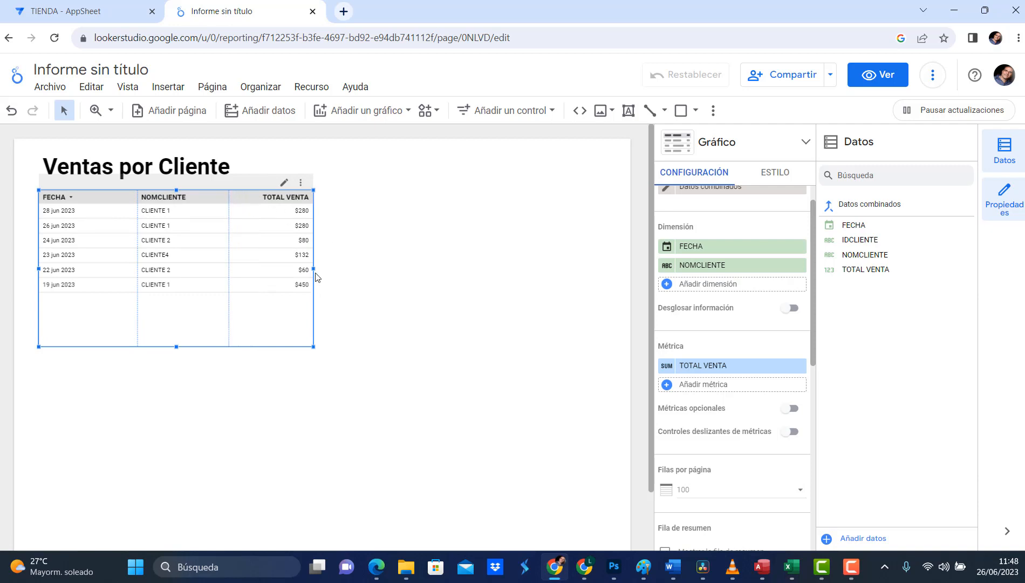
left_click_drag(316, 269, 281, 268)
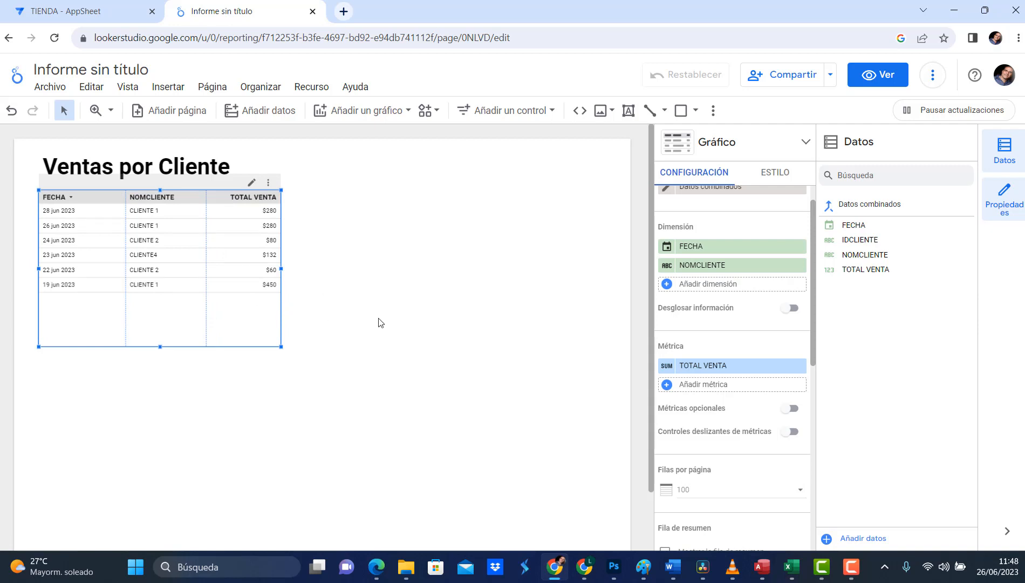
Step: Show the summary row in the sales table and narrow its FECHA column
scroll(754, 410, "down", 4)
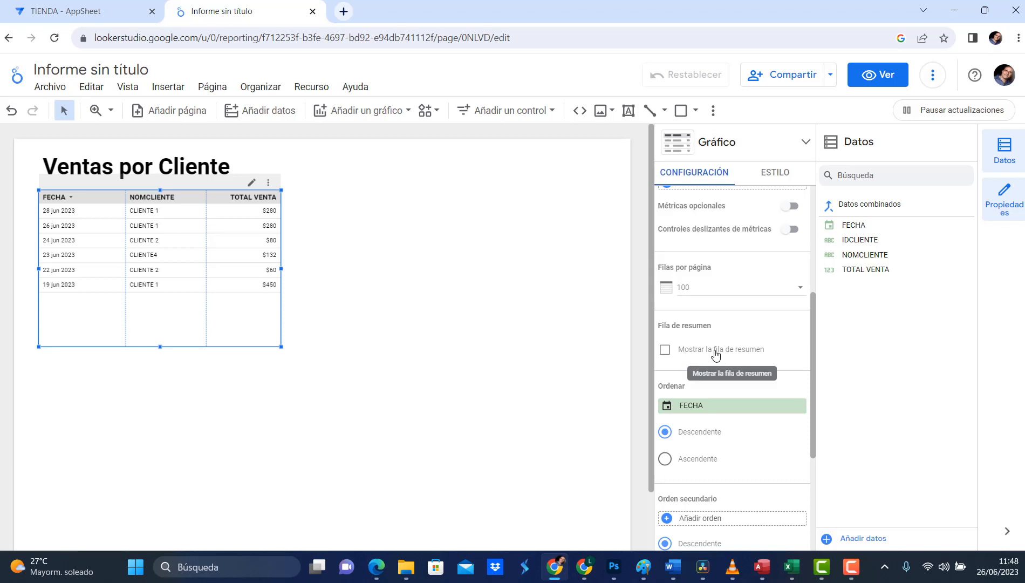
left_click(664, 352)
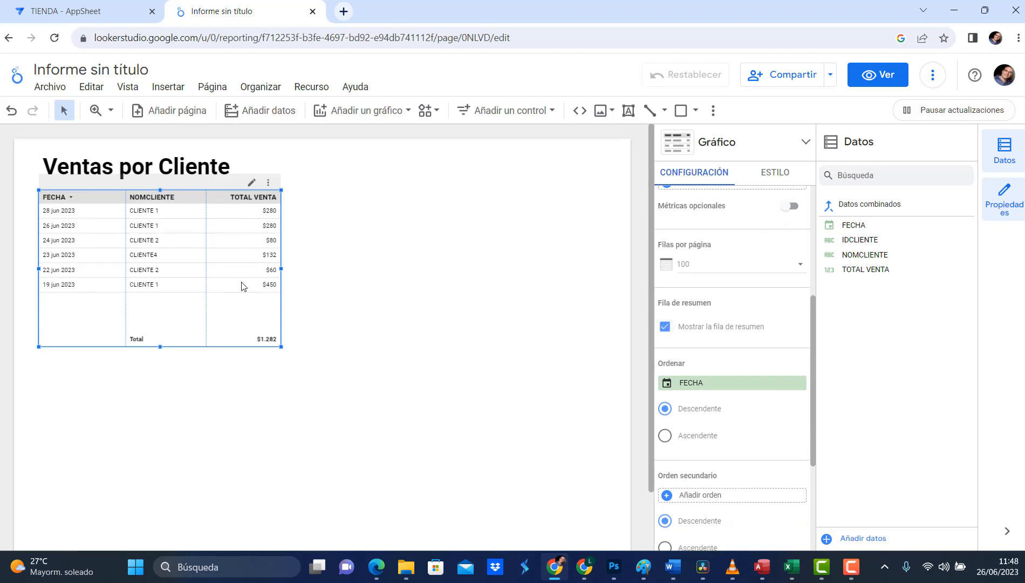
scroll(750, 314, "up", 4)
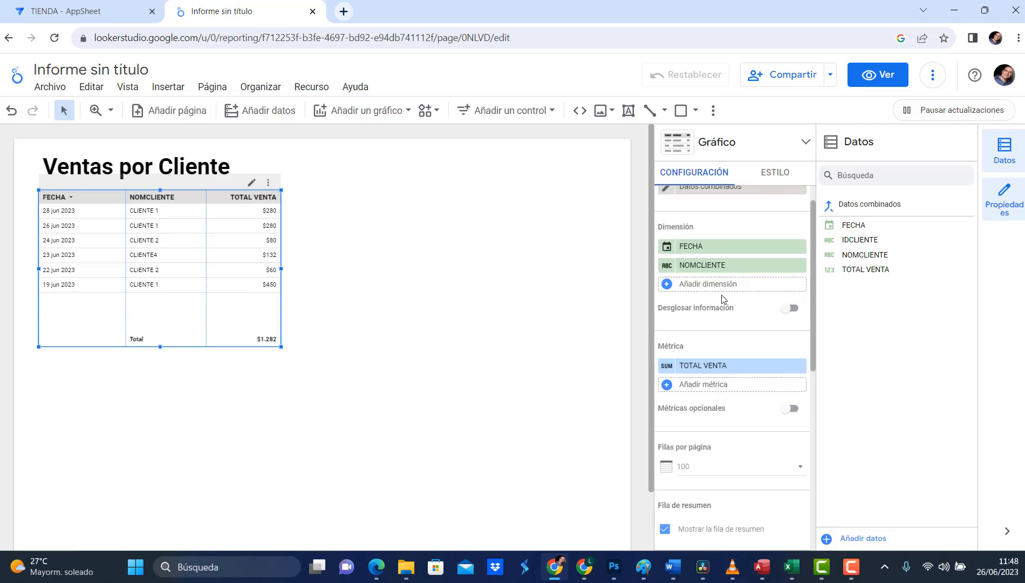
scroll(593, 347, "down", 2)
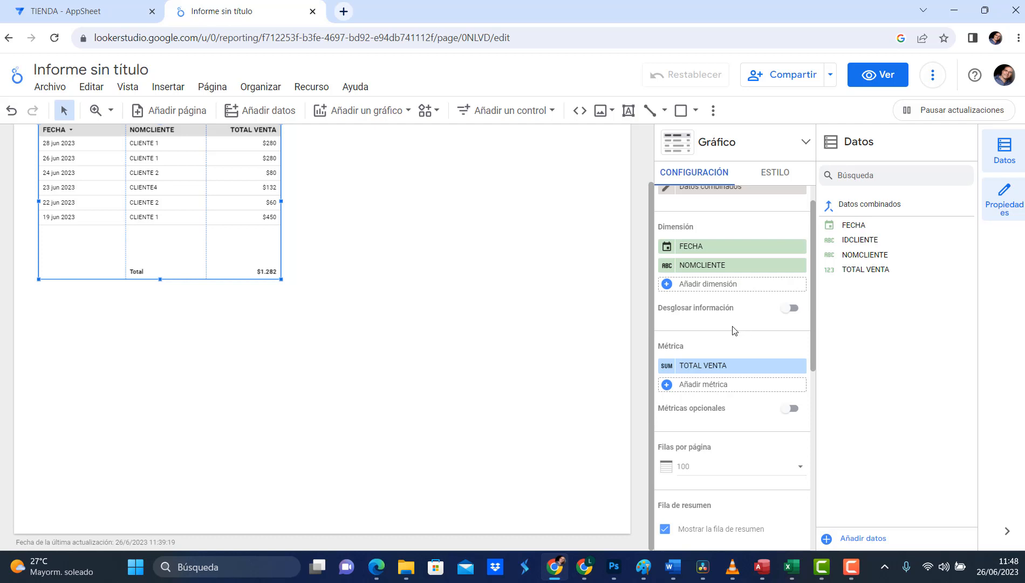
scroll(734, 330, "up", 1)
scroll(255, 273, "up", 2)
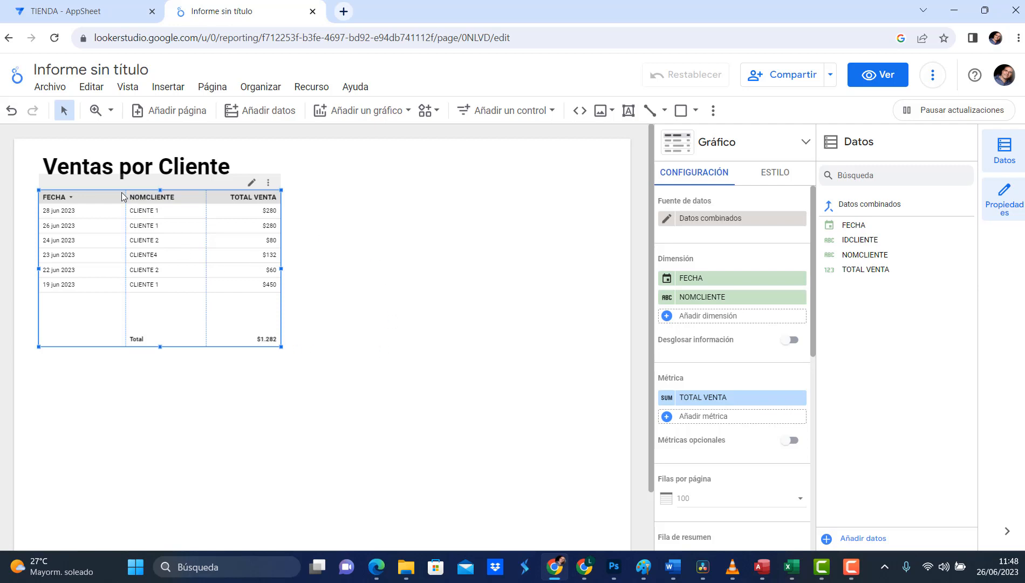
left_click_drag(123, 197, 77, 202)
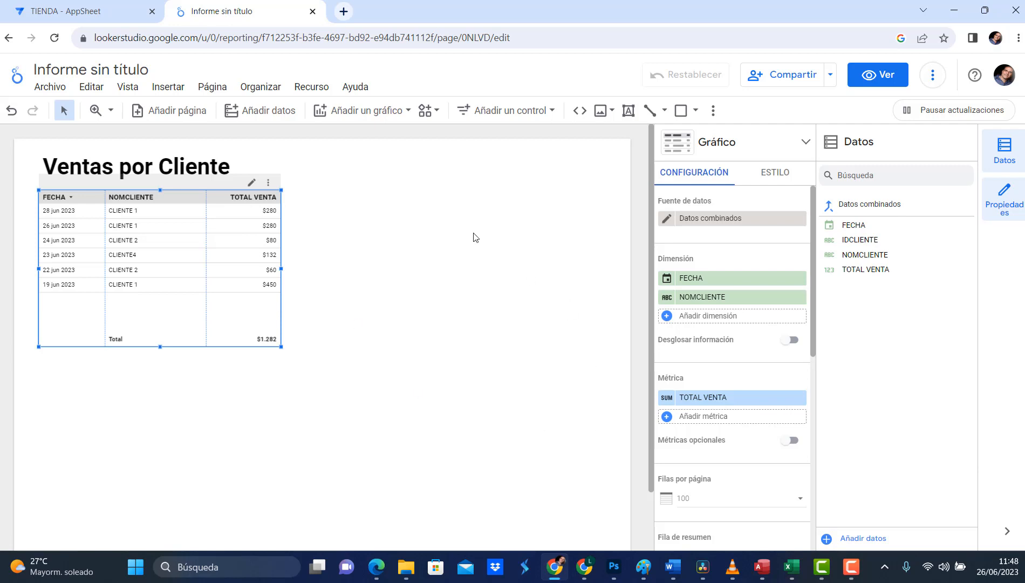
Step: Insert a column chart beside the sales table, level with its upper edge and about the same size
left_click(171, 88)
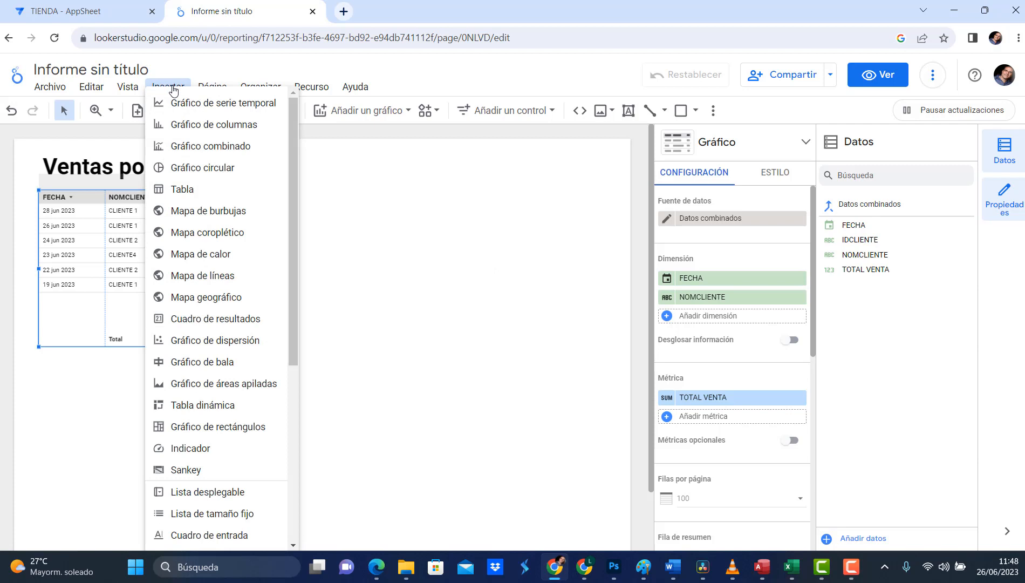
left_click(205, 126)
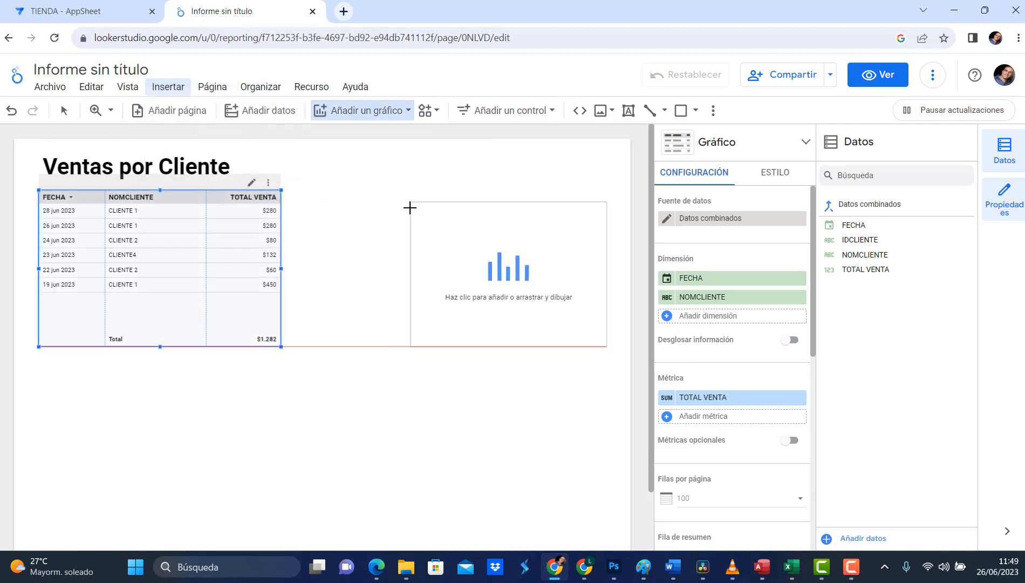
left_click_drag(316, 191, 569, 352)
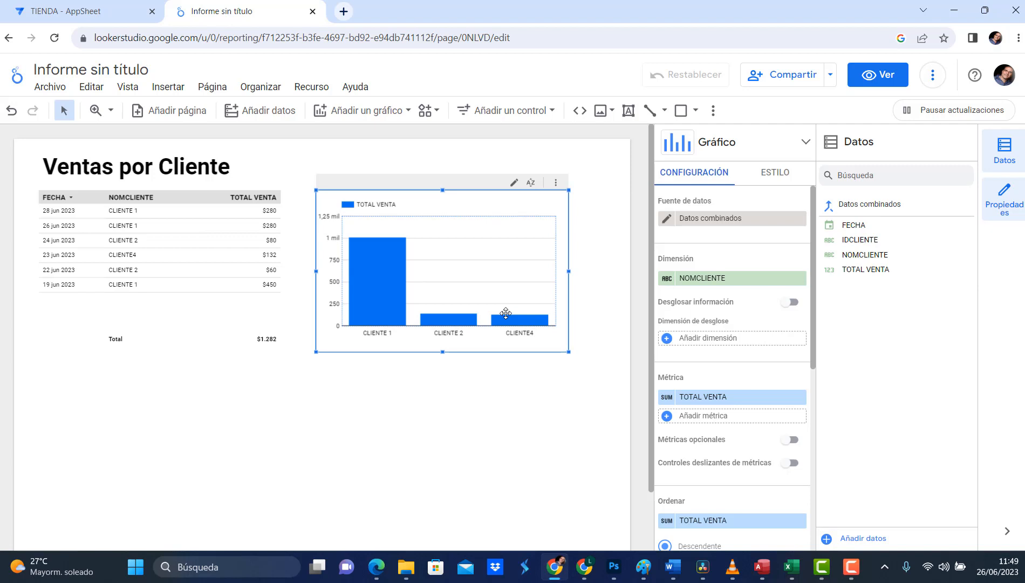
Step: Test the chart's cross-filtering with the CLIENTE 1, CLIENTE 2 and CLIENTE4 bars in turn, then clear the filter
mouse_move(364, 286)
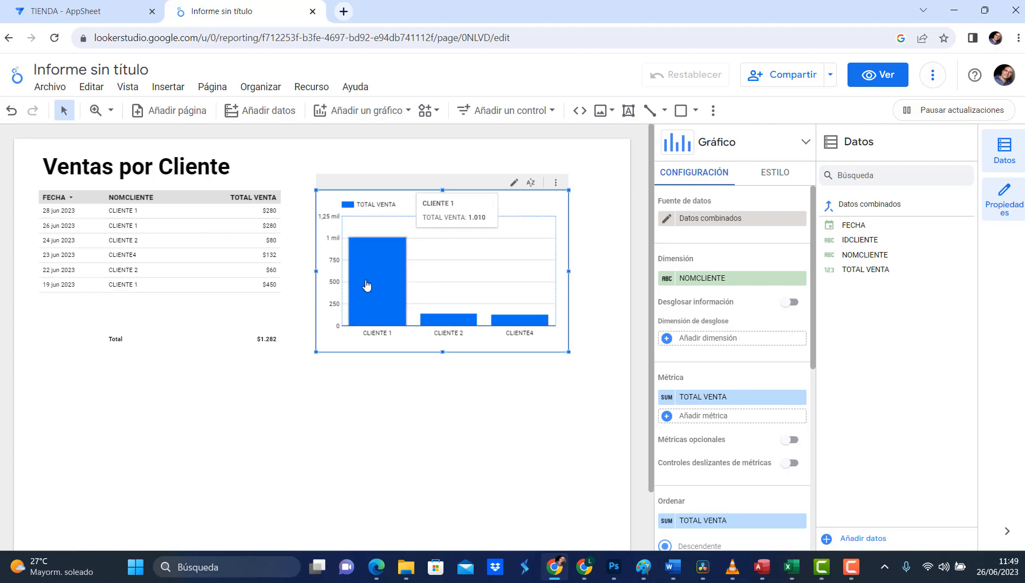
left_click(366, 286)
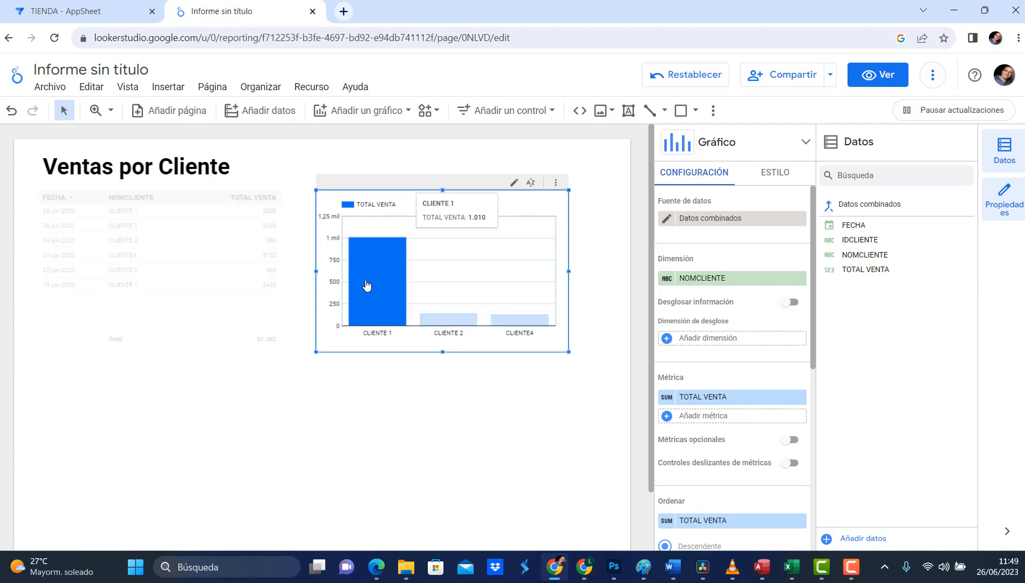
left_click(457, 326)
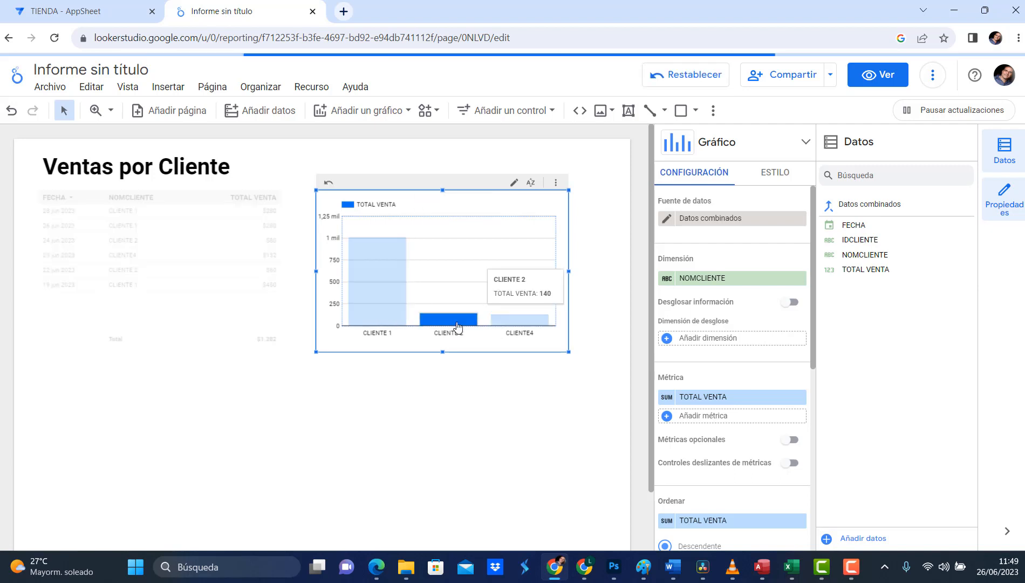
left_click(519, 321)
left_click(550, 204)
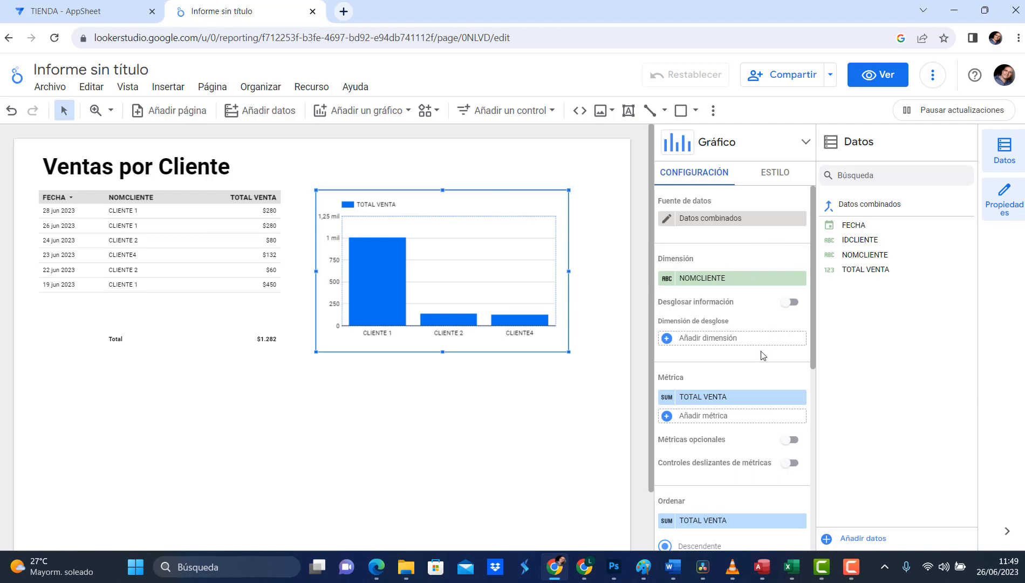
Step: Recolor the column chart's bars orange-red and show their data labels
scroll(741, 456, "down", 5)
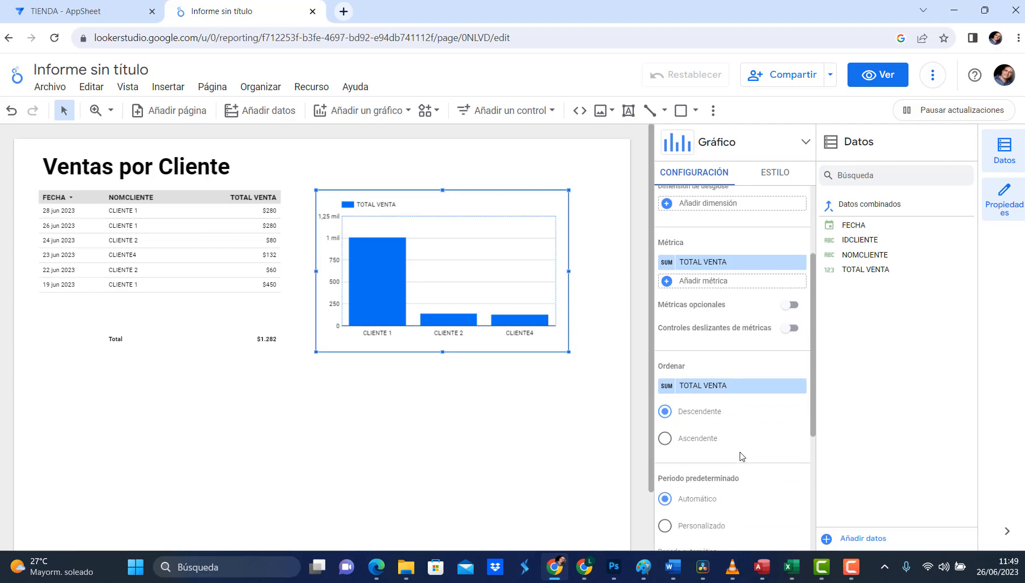
scroll(740, 455, "up", 5)
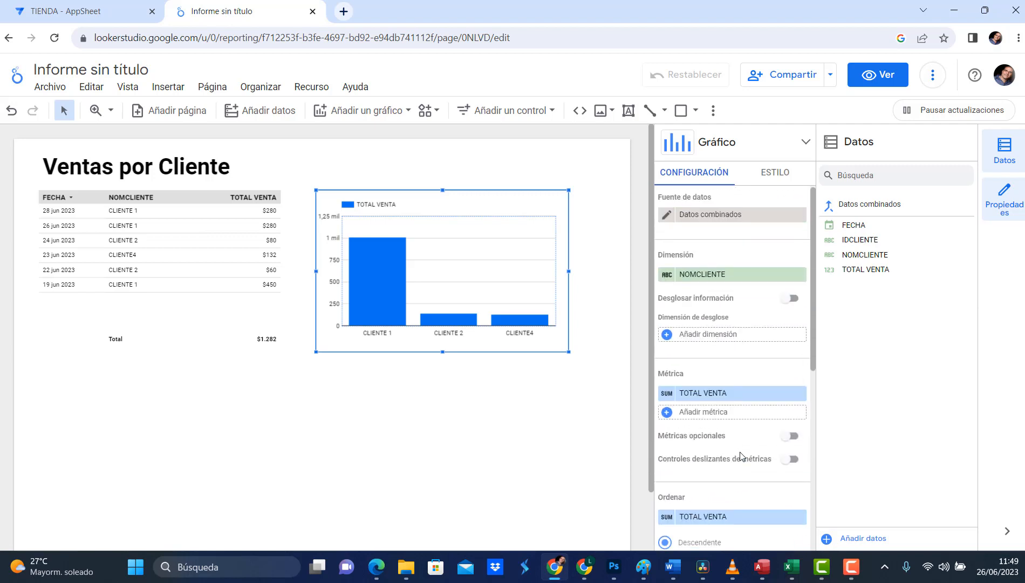
left_click(776, 174)
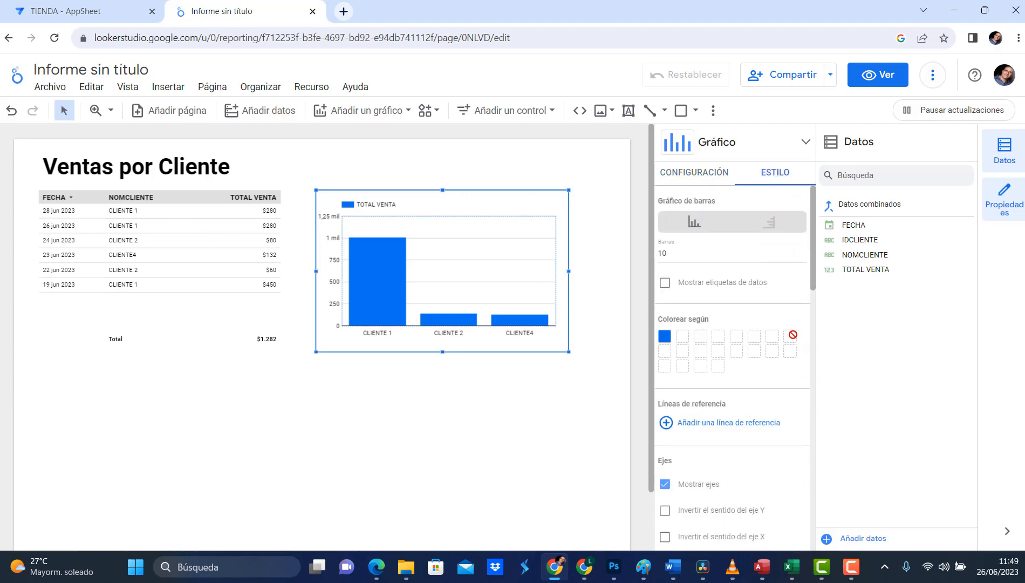
left_click(665, 337)
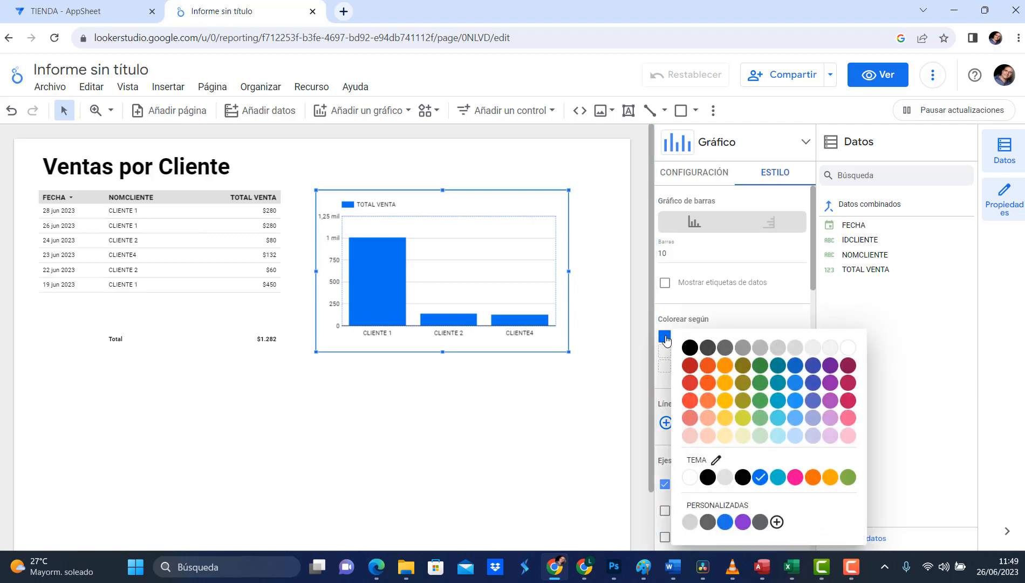
left_click(687, 400)
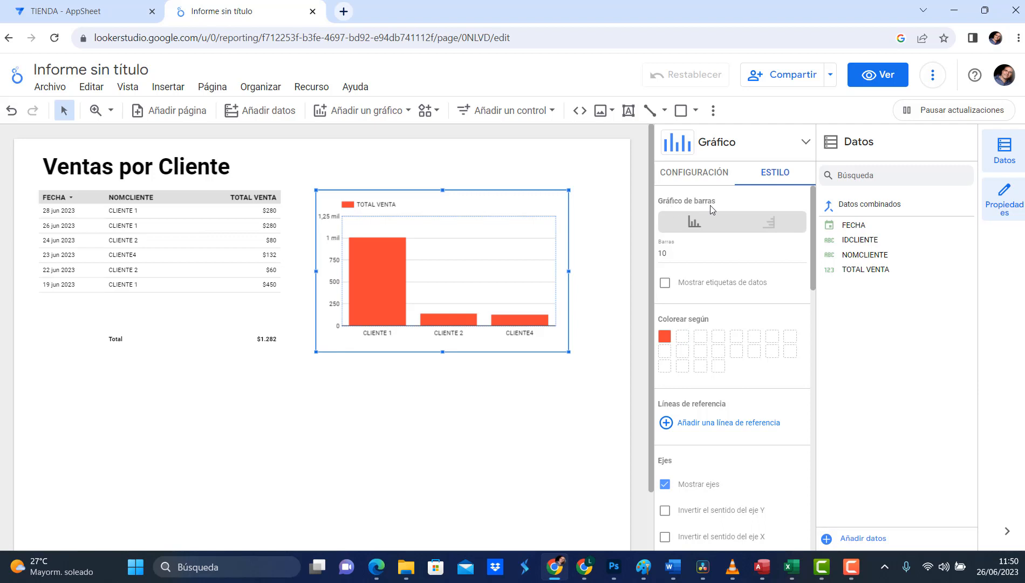
left_click(686, 288)
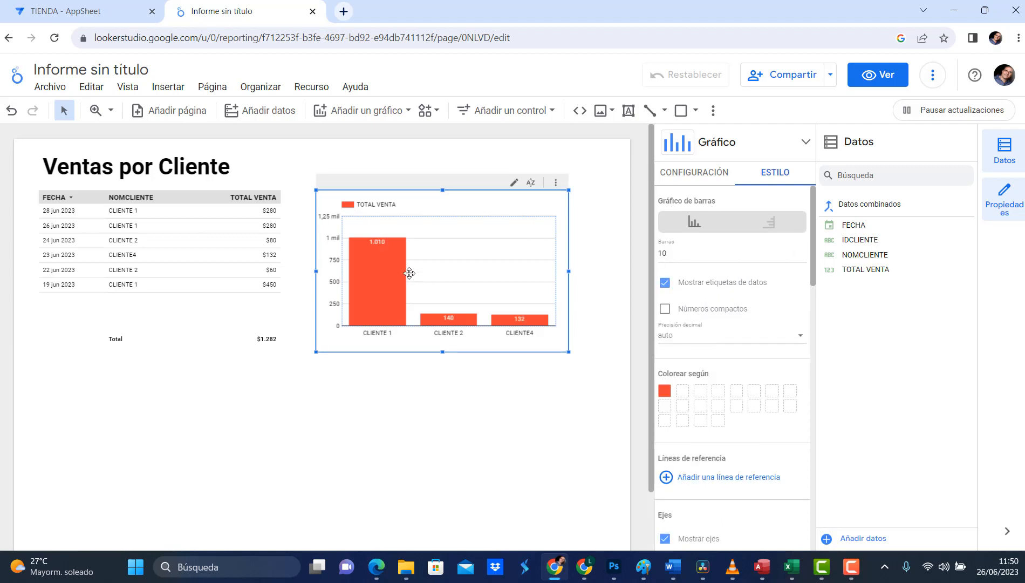
scroll(749, 335, "down", 3)
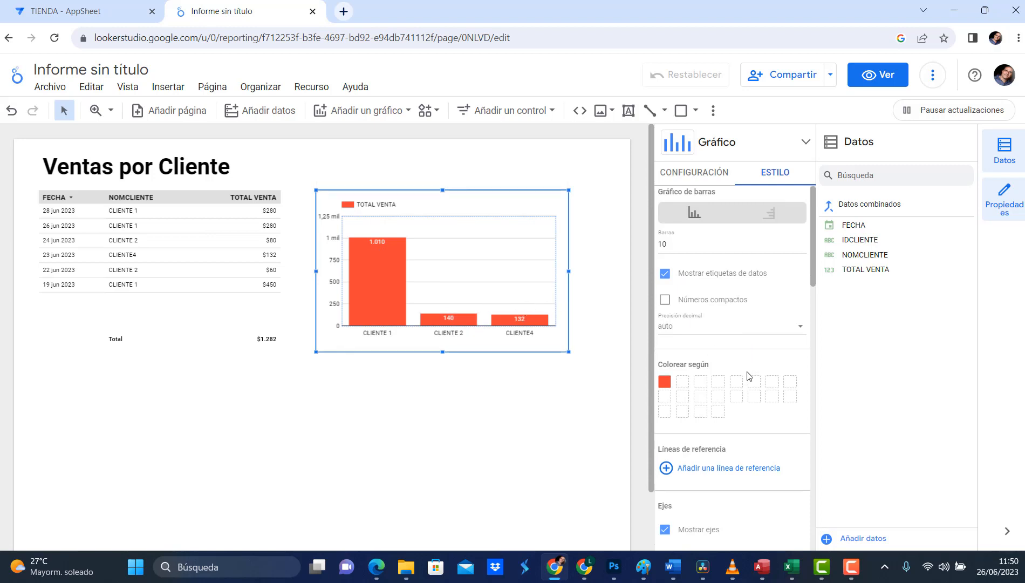
Step: Try hiding the column chart's axes, show them again, and look through its axis, grid, legend and border style options
scroll(743, 366, "down", 2)
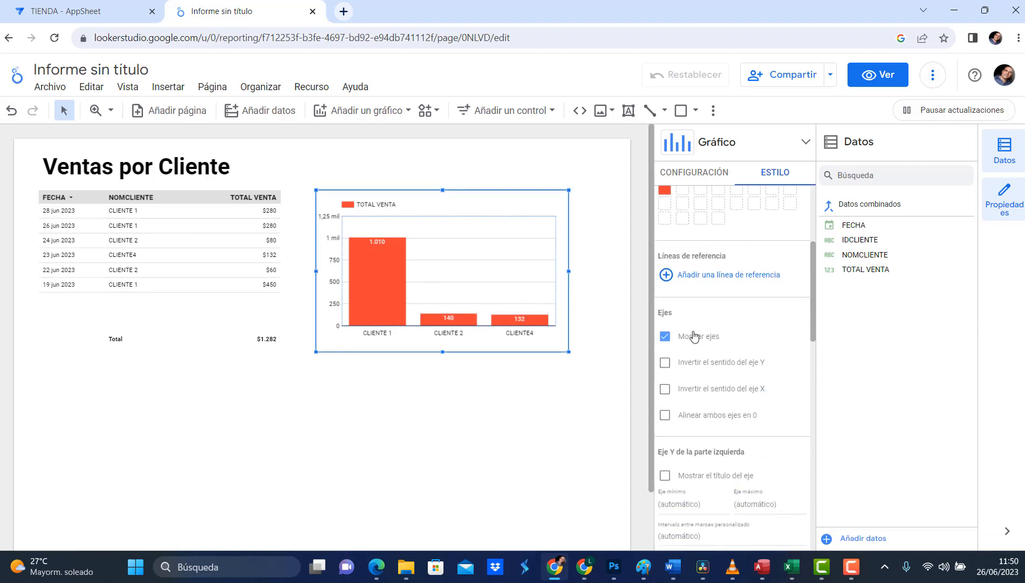
left_click(665, 337)
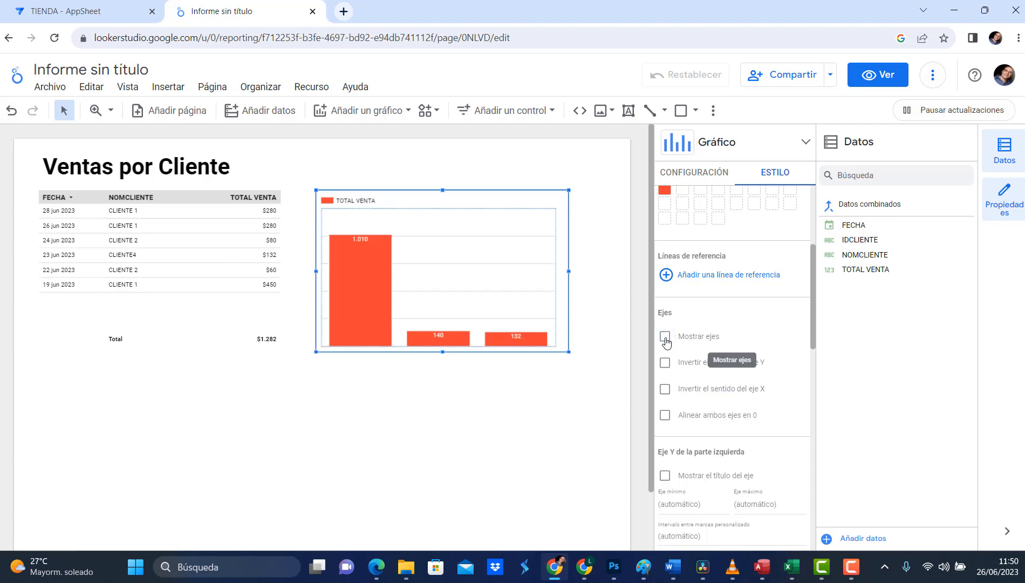
left_click(666, 337)
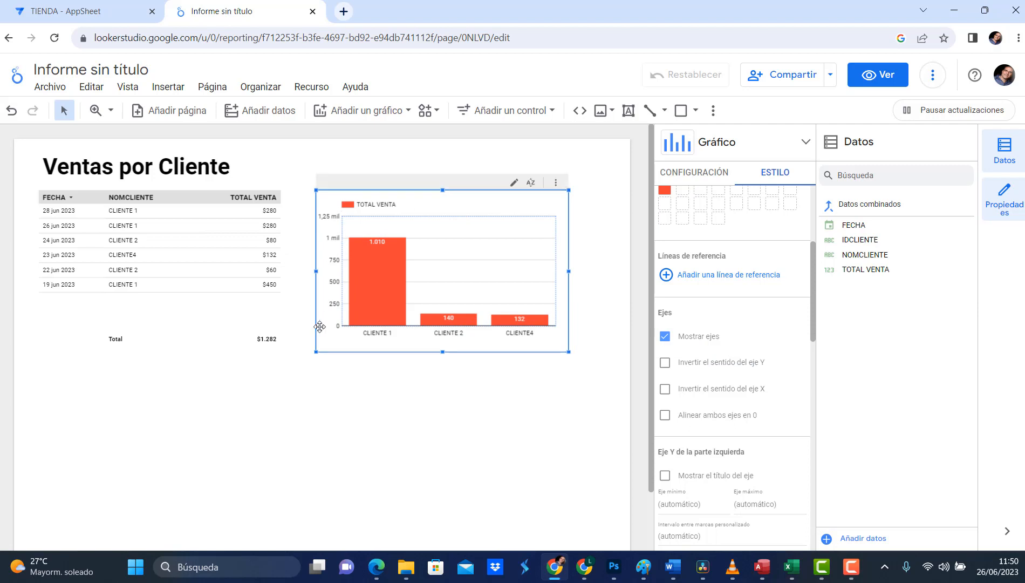
scroll(764, 423, "down", 4)
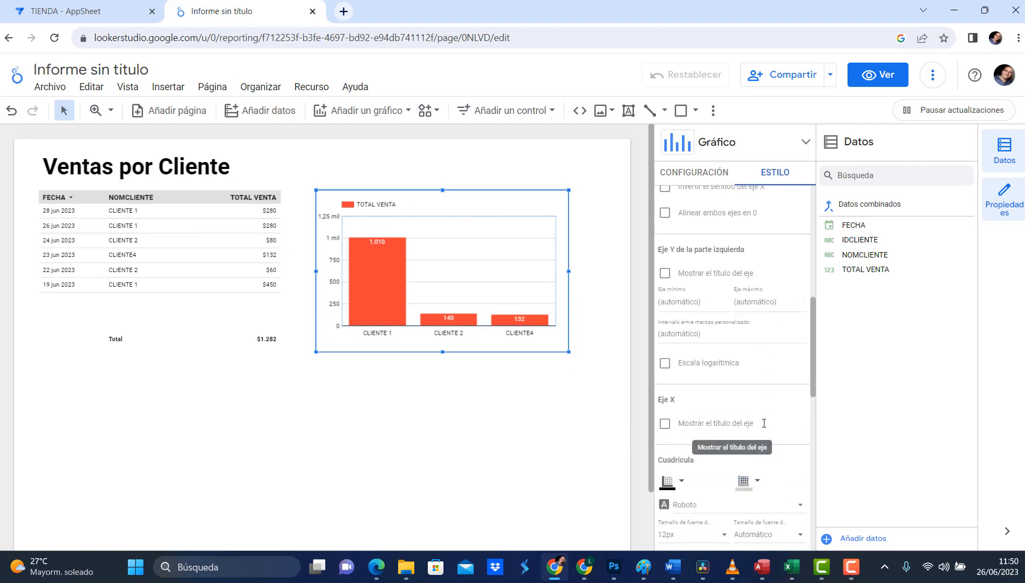
scroll(764, 423, "down", 6)
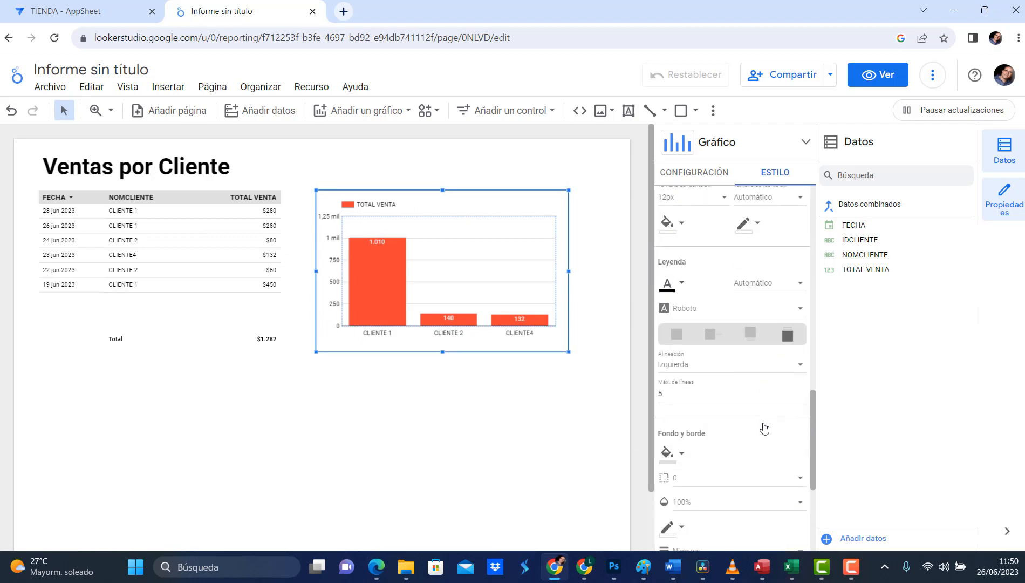
scroll(763, 426, "up", 10)
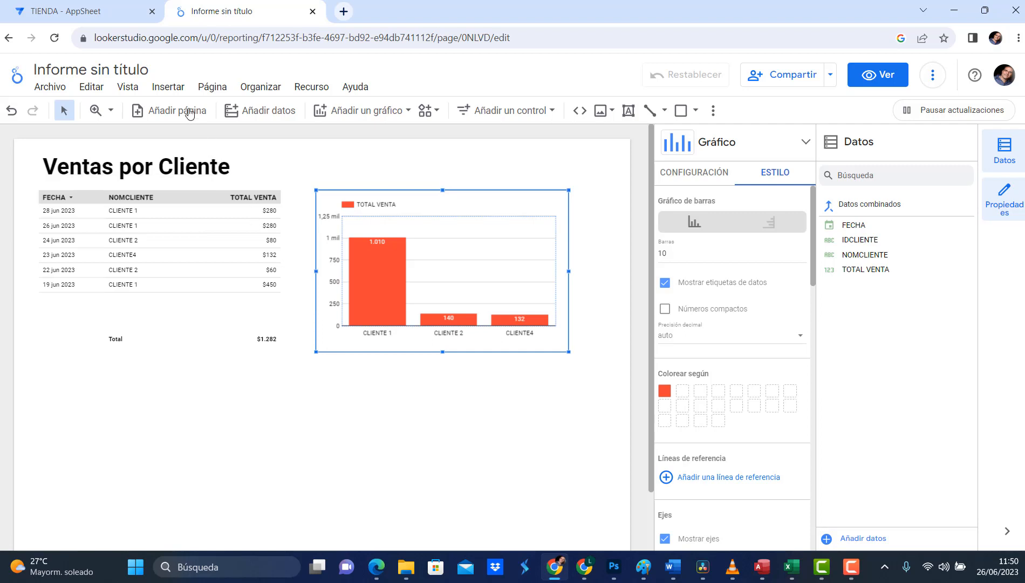
Step: Insert a scorecard showing the TOTAL VENTA metric in the empty area below the sales table
left_click(167, 88)
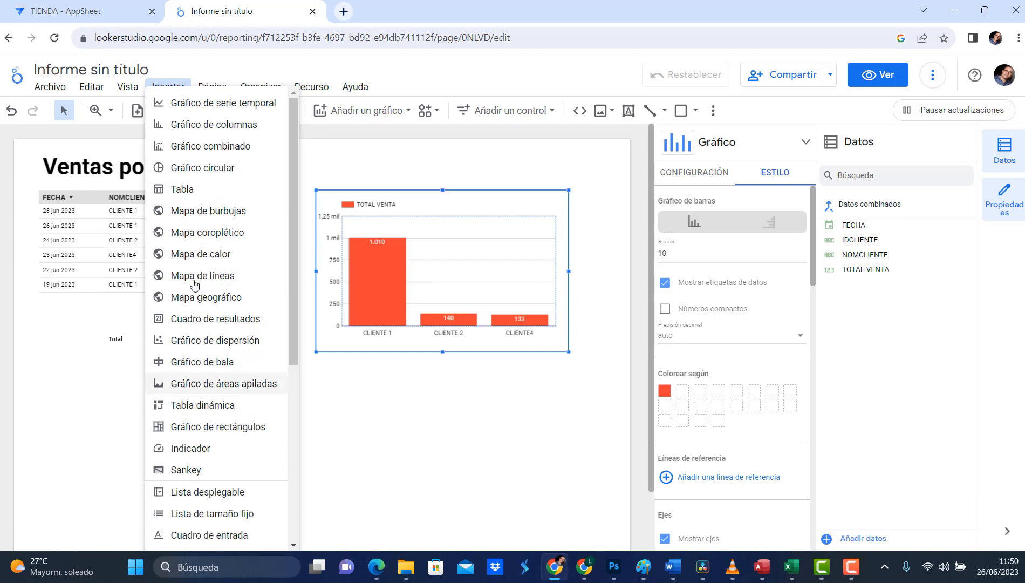
left_click(454, 80)
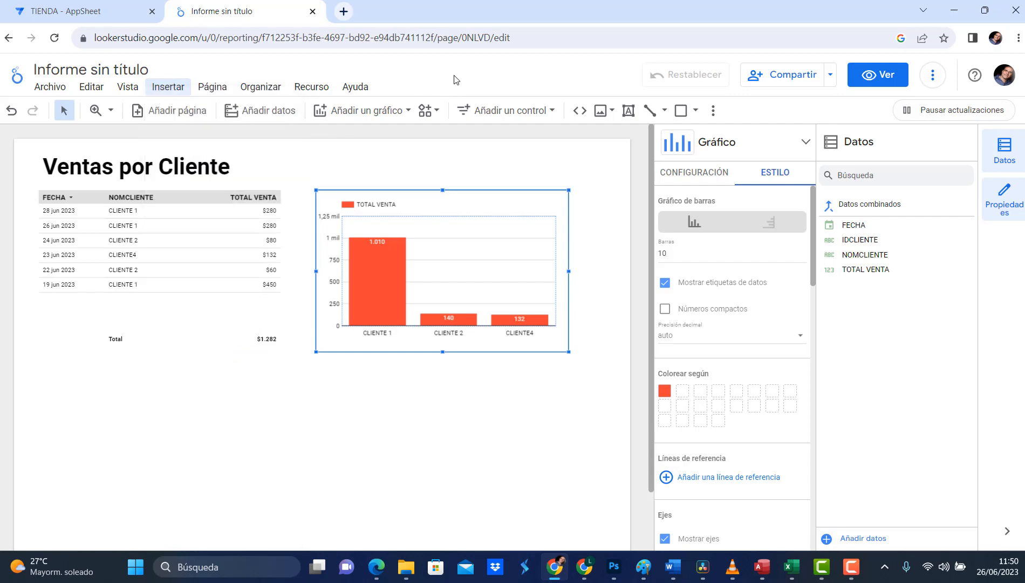
left_click(406, 115)
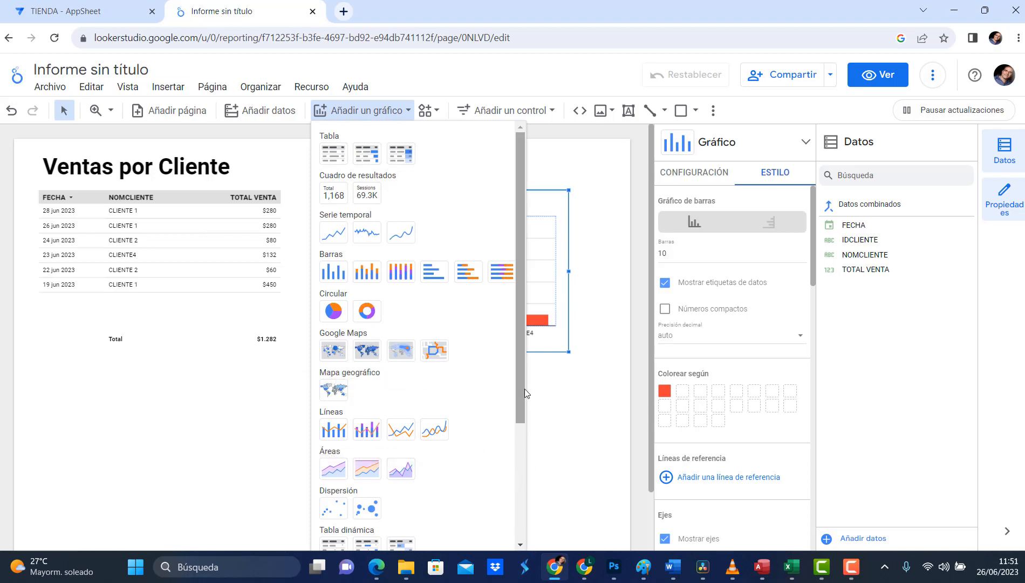
left_click_drag(523, 389, 536, 530)
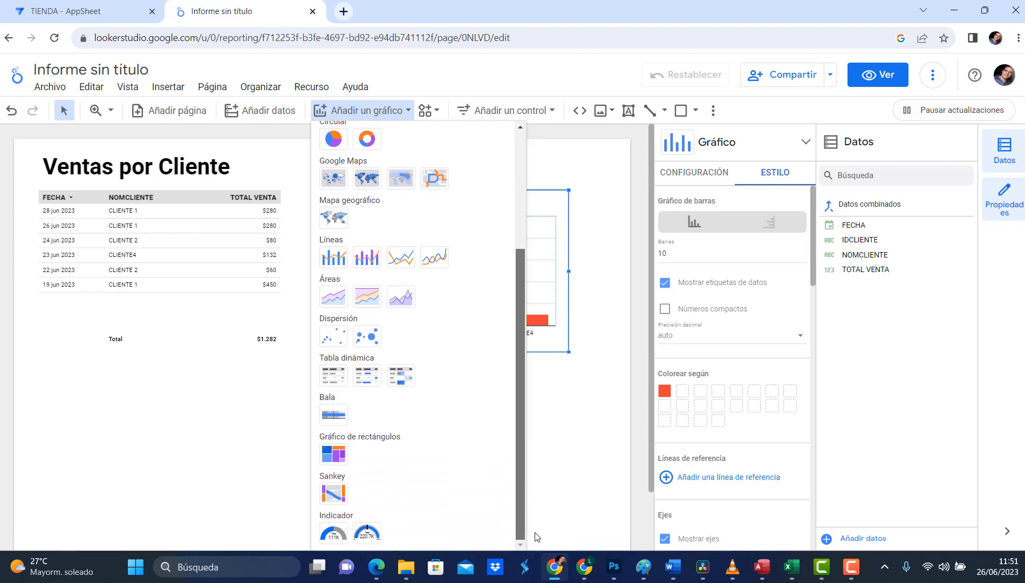
scroll(335, 216, "up", 5)
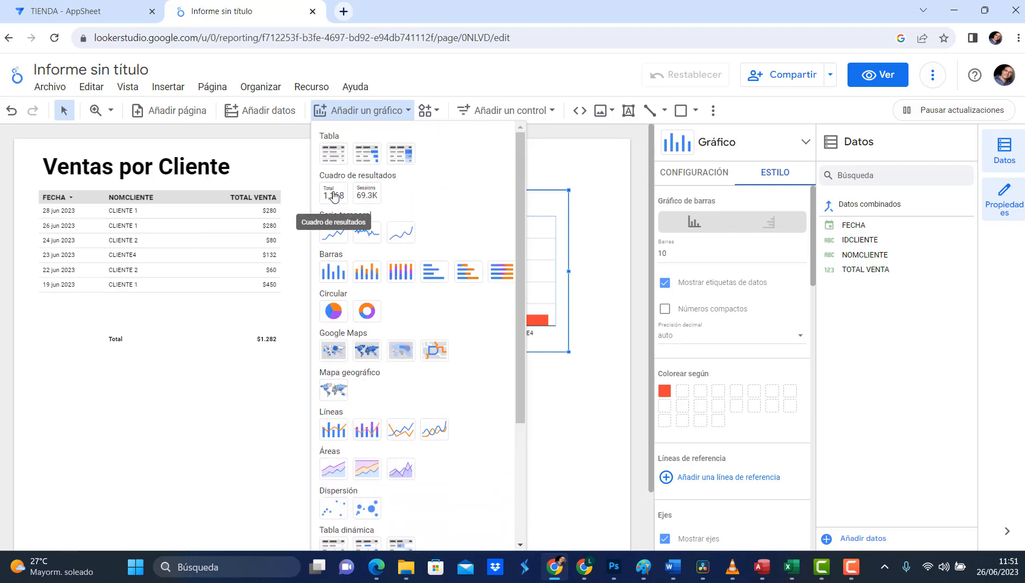
left_click(334, 196)
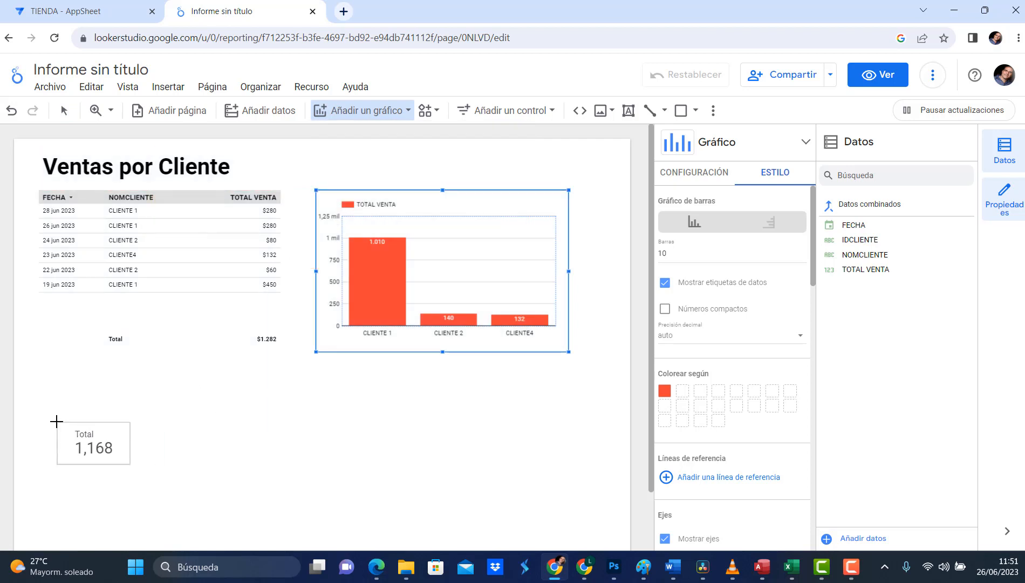
left_click_drag(56, 421, 192, 481)
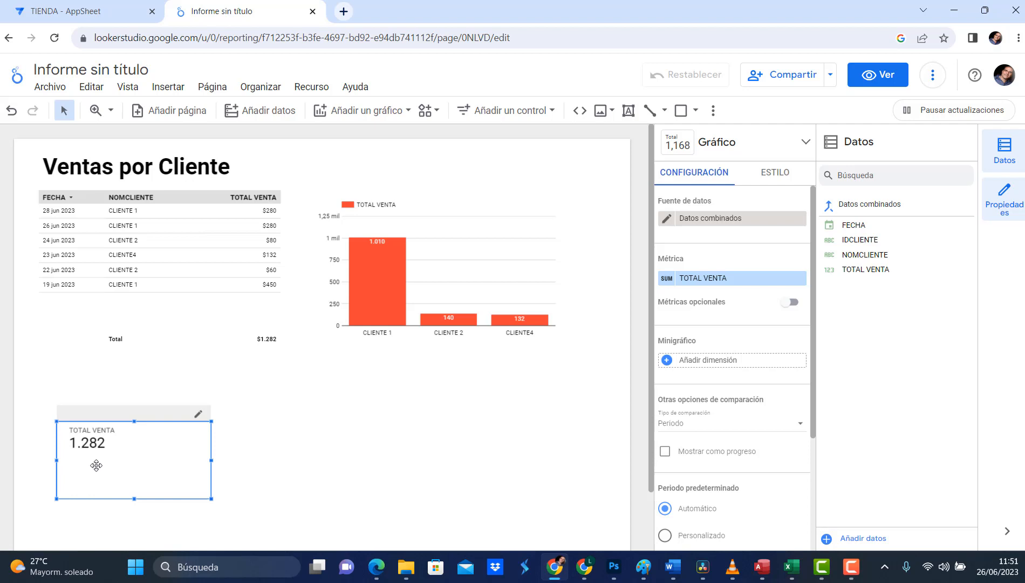
Step: Set the scorecard's label font size to 60px and narrow its frame to fit the text
left_click(765, 173)
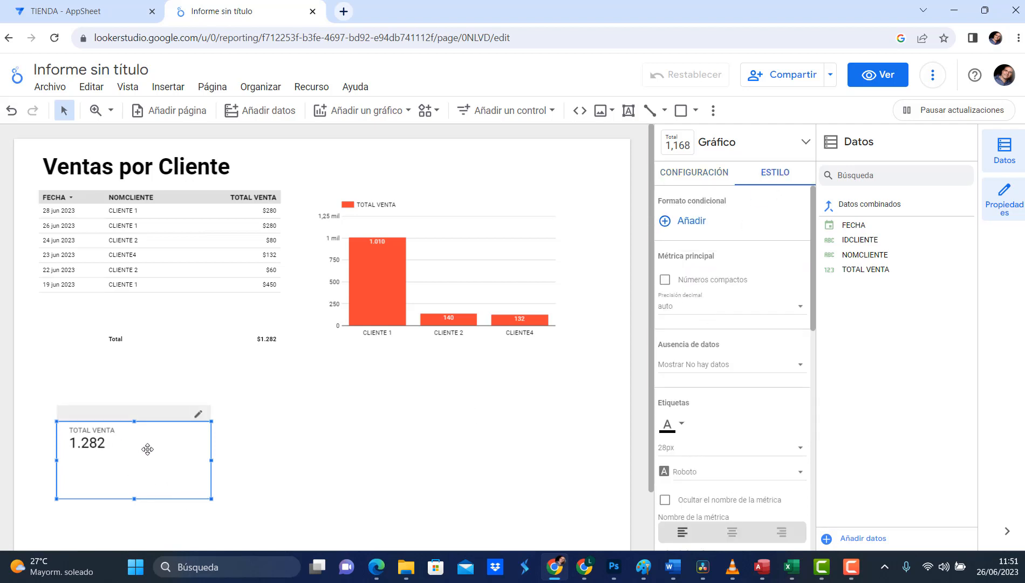
scroll(754, 327, "down", 3)
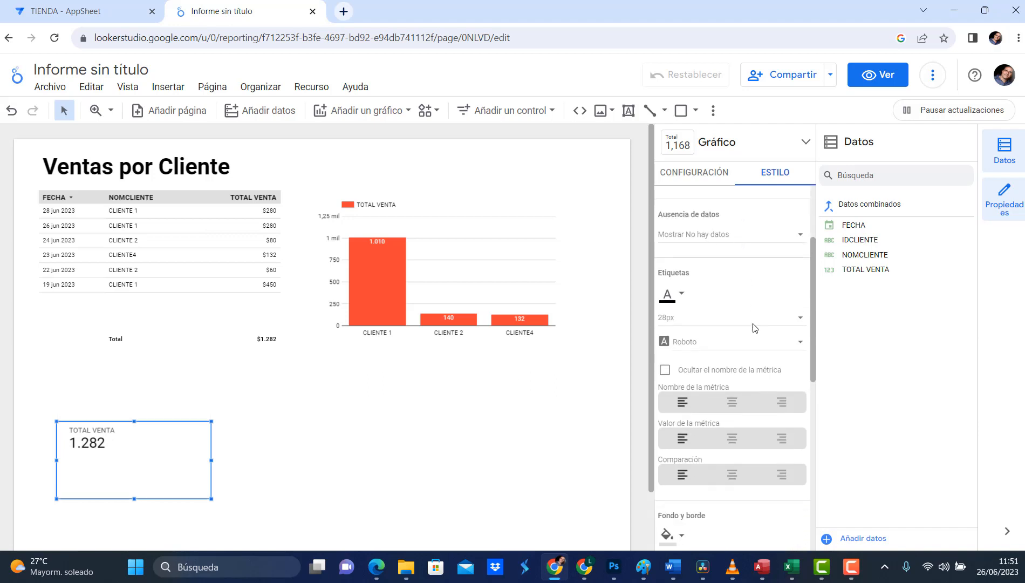
left_click(724, 317)
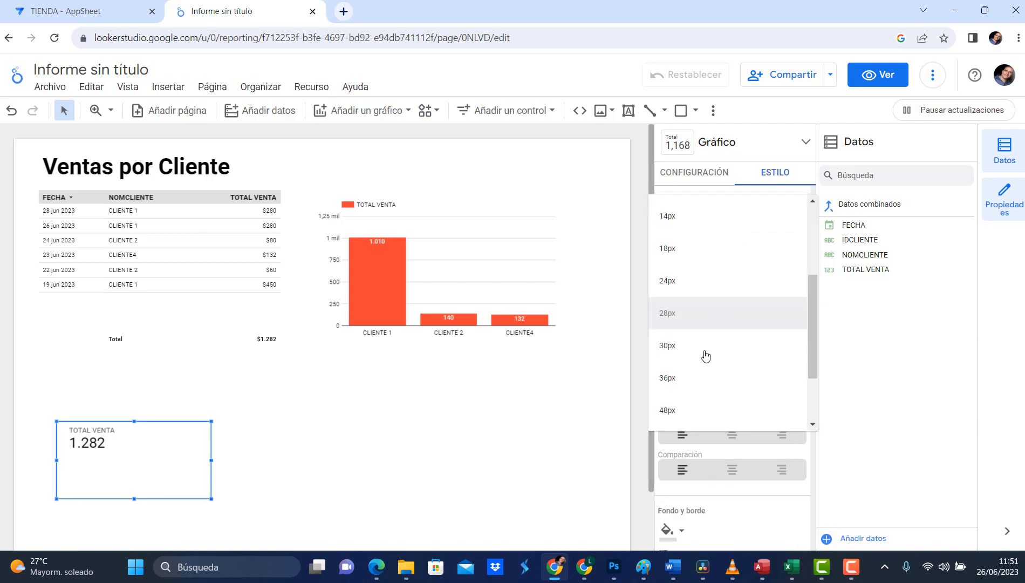
left_click(686, 383)
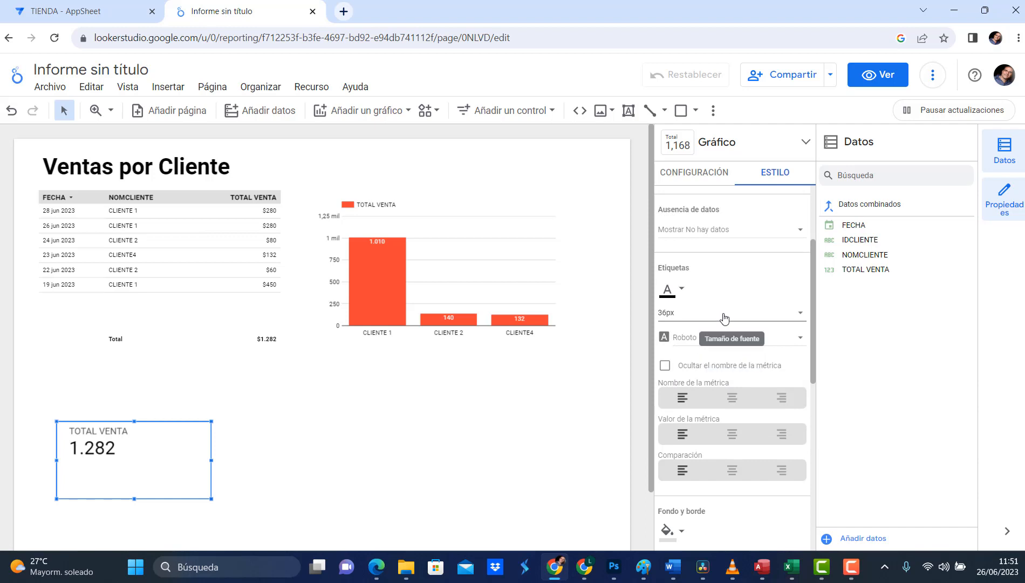
left_click(726, 318)
left_click(676, 385)
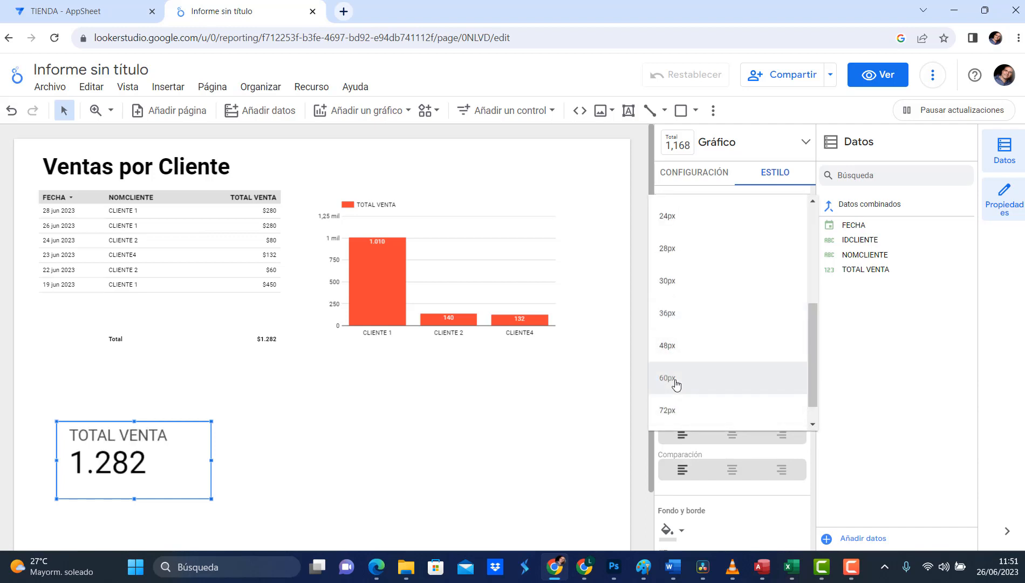
left_click_drag(211, 461, 183, 458)
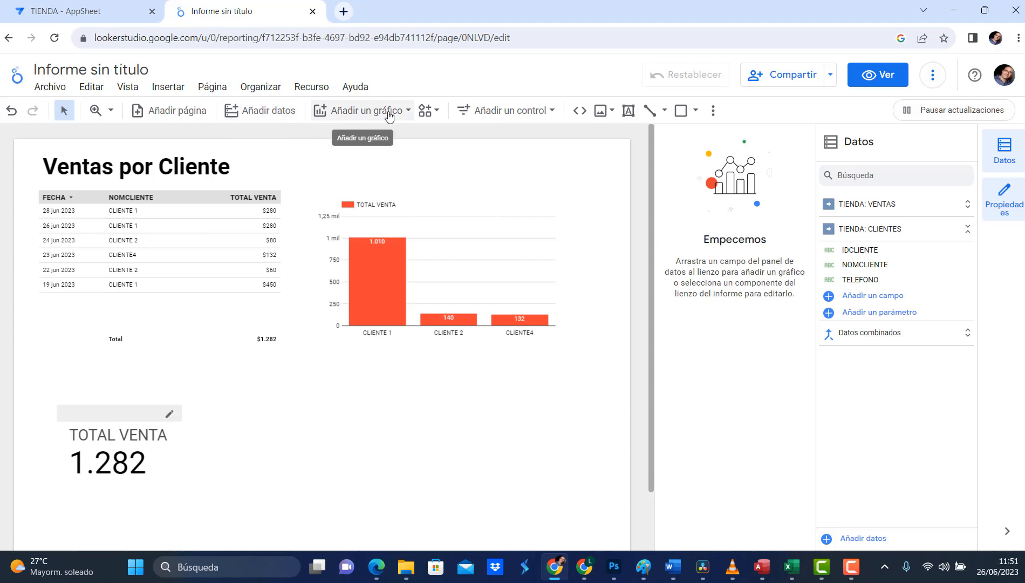
Step: Insert a pie chart of TOTAL VENTA by NOMCLIENTE below the column chart, beside the scorecard
left_click(389, 116)
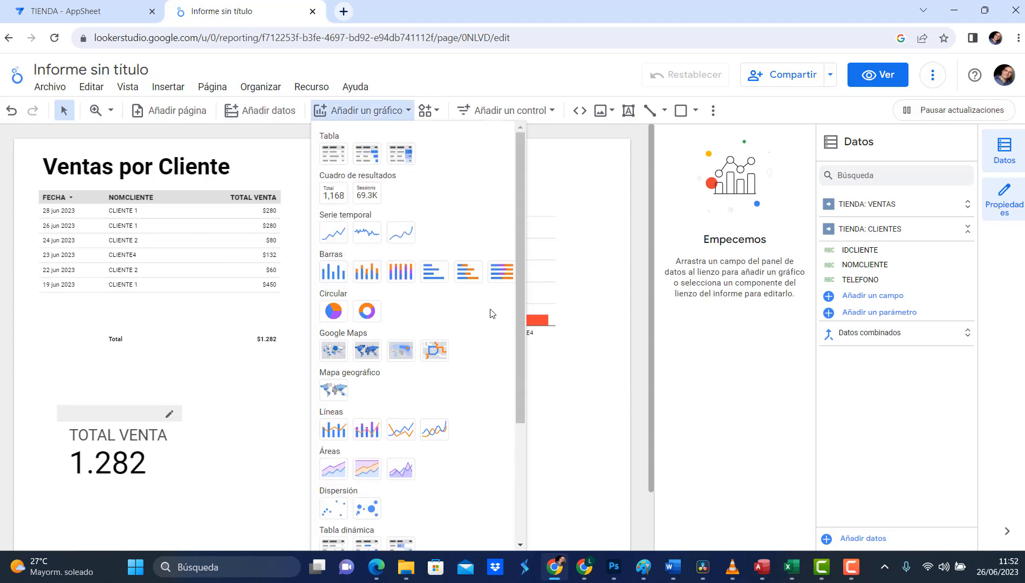
left_click(333, 311)
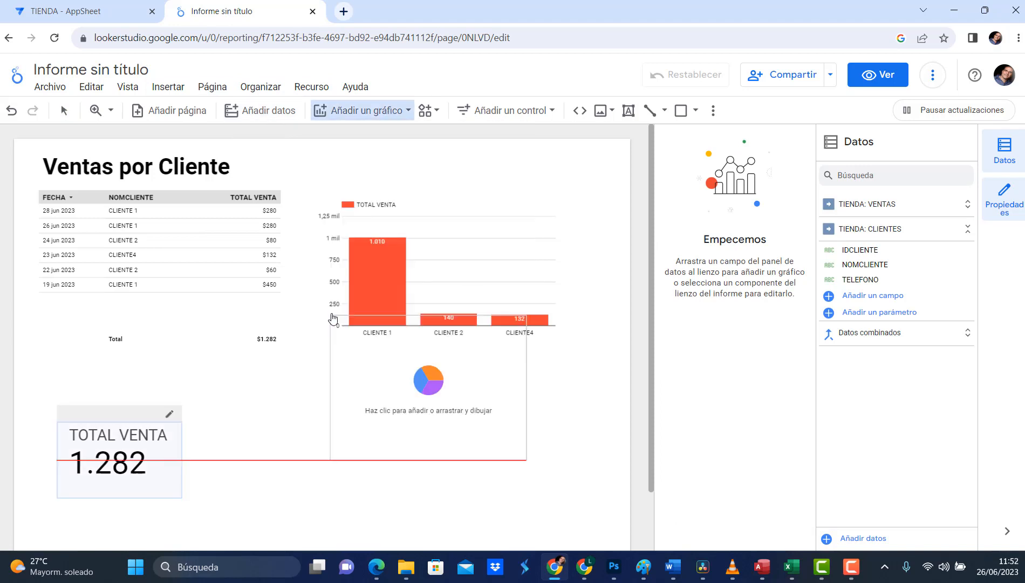
left_click_drag(316, 377, 529, 525)
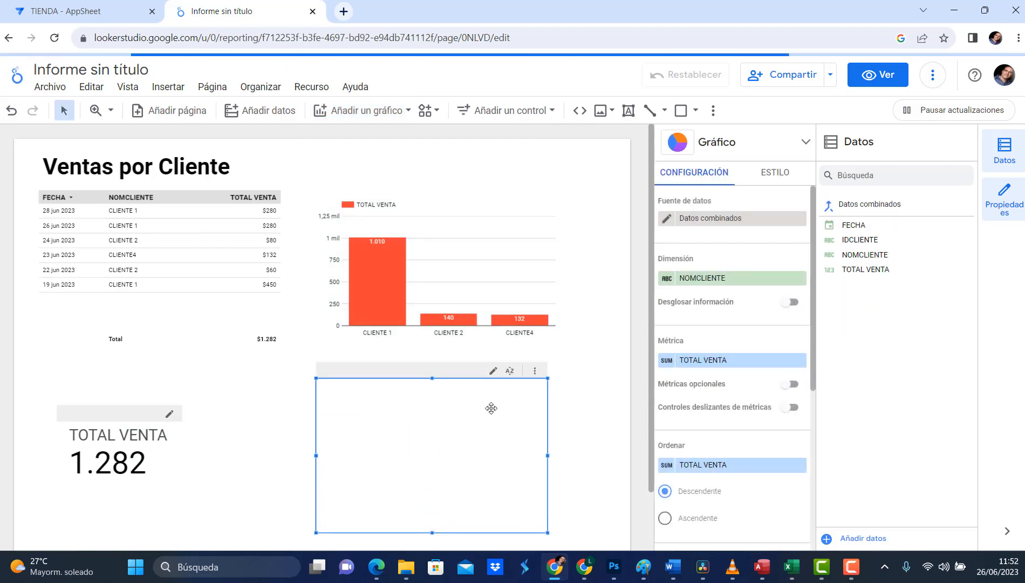
mouse_move(440, 326)
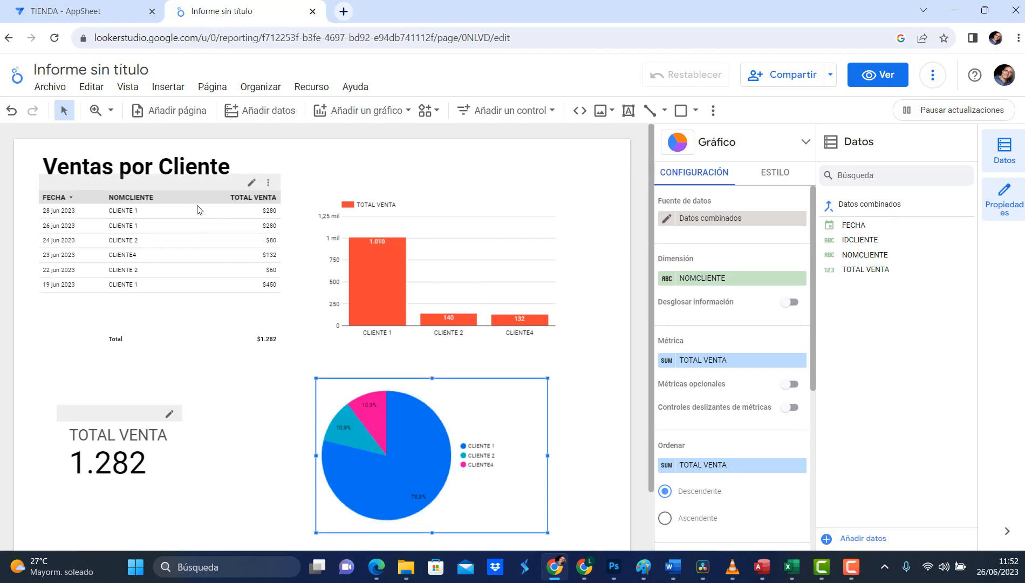
Step: Move the sales table and its Ventas por Cliente title lower on the page, and shift the column chart slightly towards the table
left_click(189, 220)
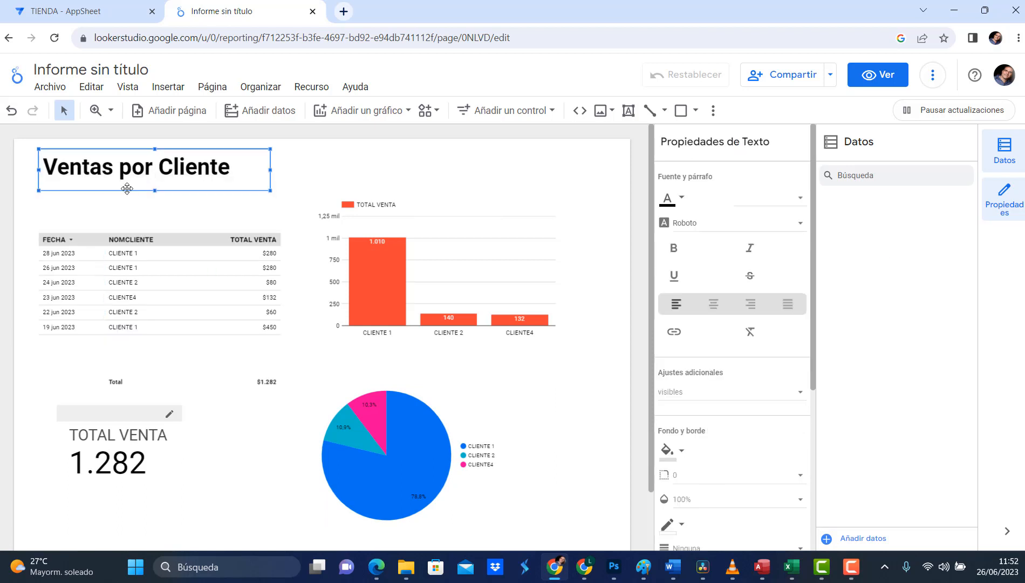
left_click_drag(127, 188, 128, 236)
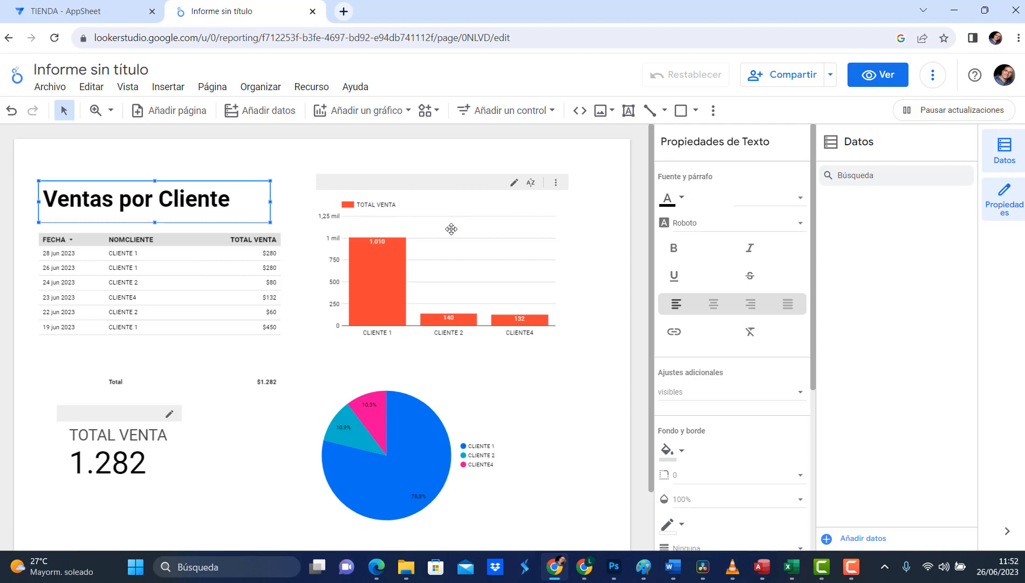
mouse_move(452, 230)
left_mouse_down()
mouse_move(449, 243)
mouse_move(441, 234)
left_mouse_up()
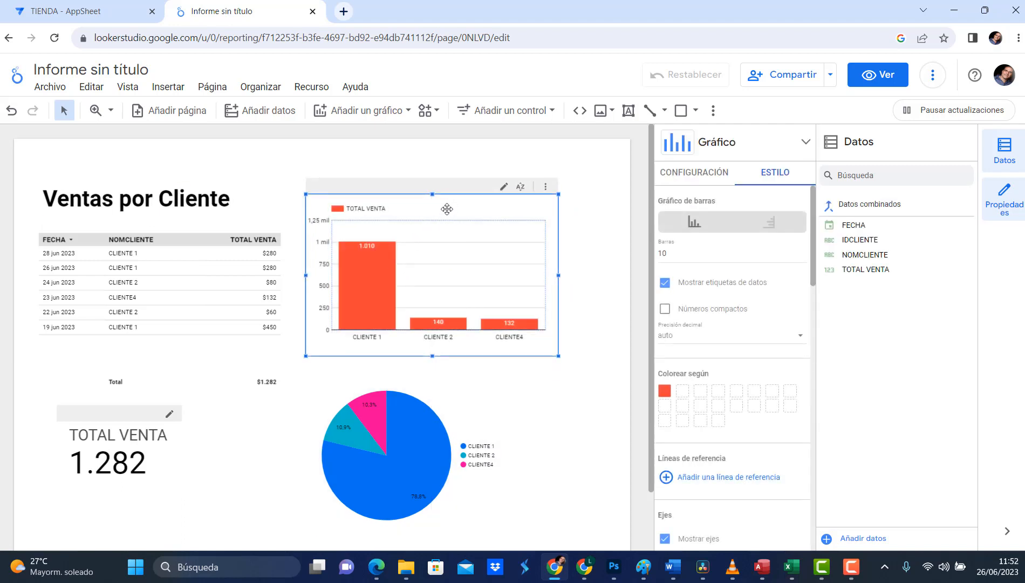
Step: Change the column chart's dimension to FECHA so its bars show sales by date
left_click(704, 172)
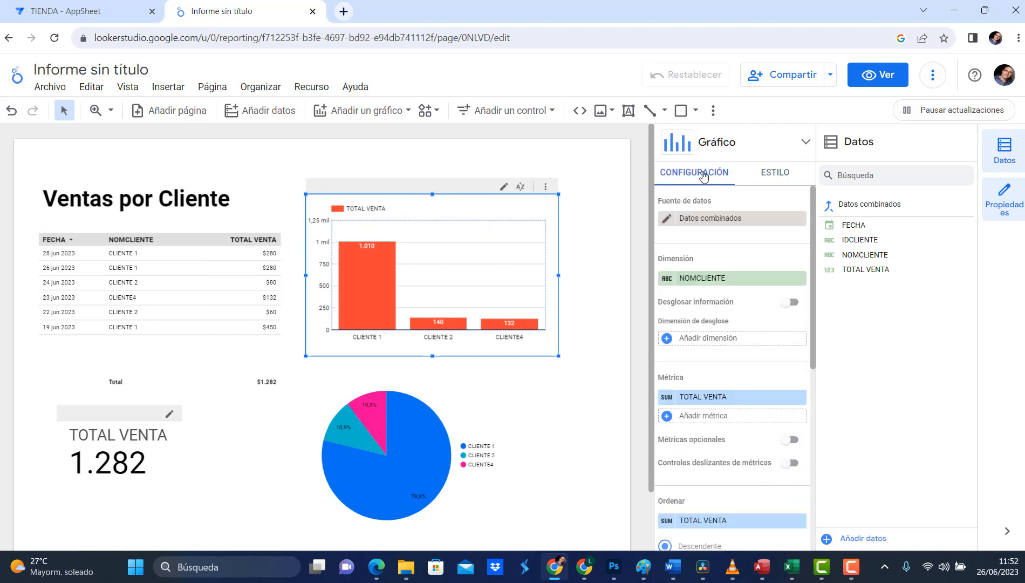
left_click(724, 280)
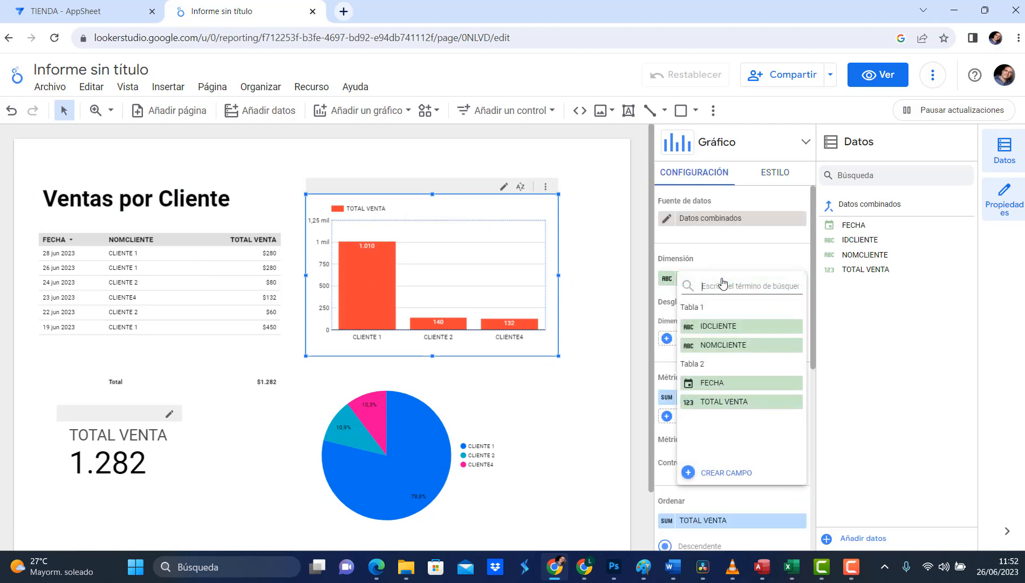
left_click(718, 383)
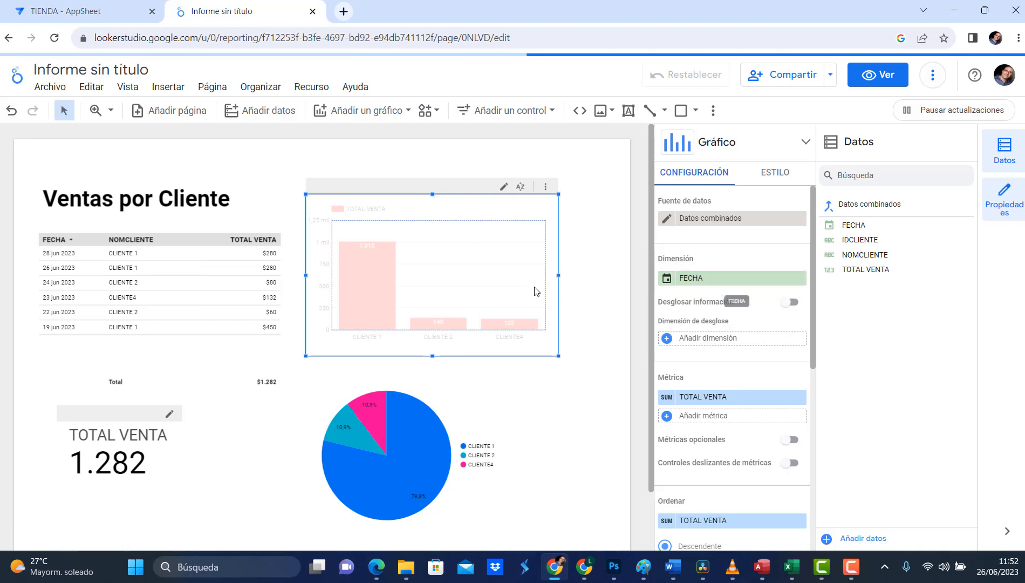
mouse_move(359, 268)
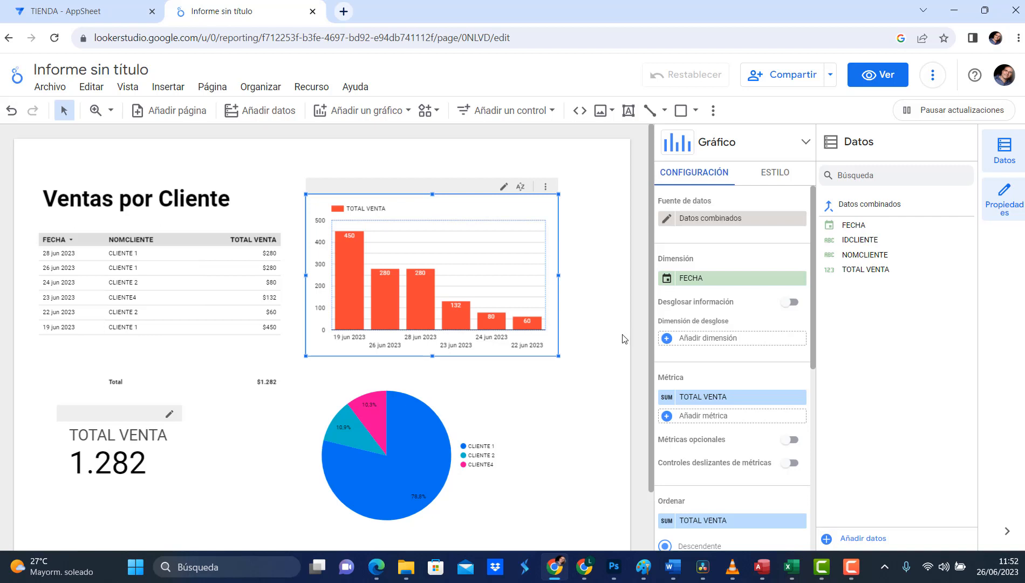
Step: Cross-filter the report by the pie chart's CLIENTE 1 slice and try to change the pie chart's dimension to FECHA
left_click(399, 469)
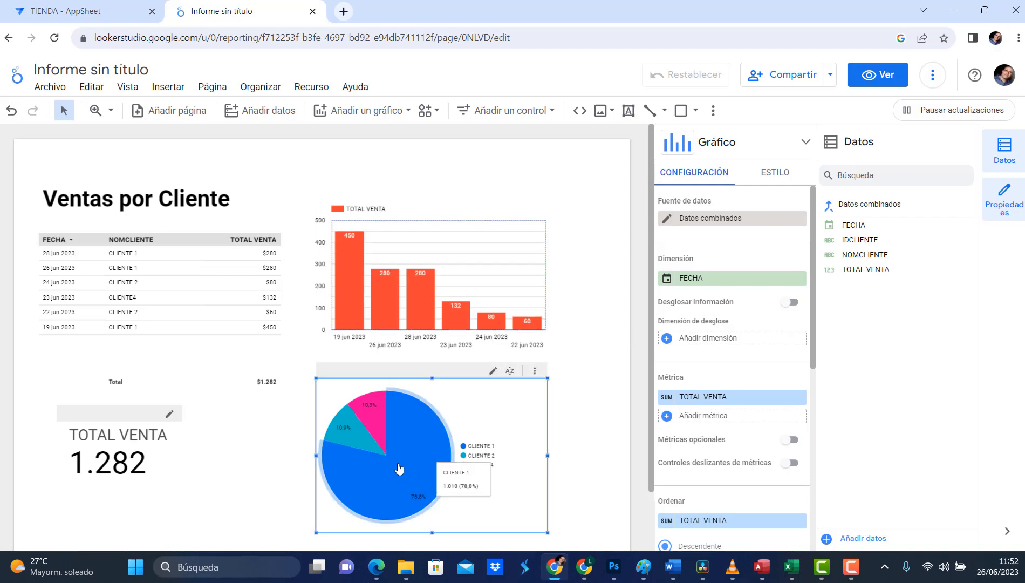
left_click(745, 278)
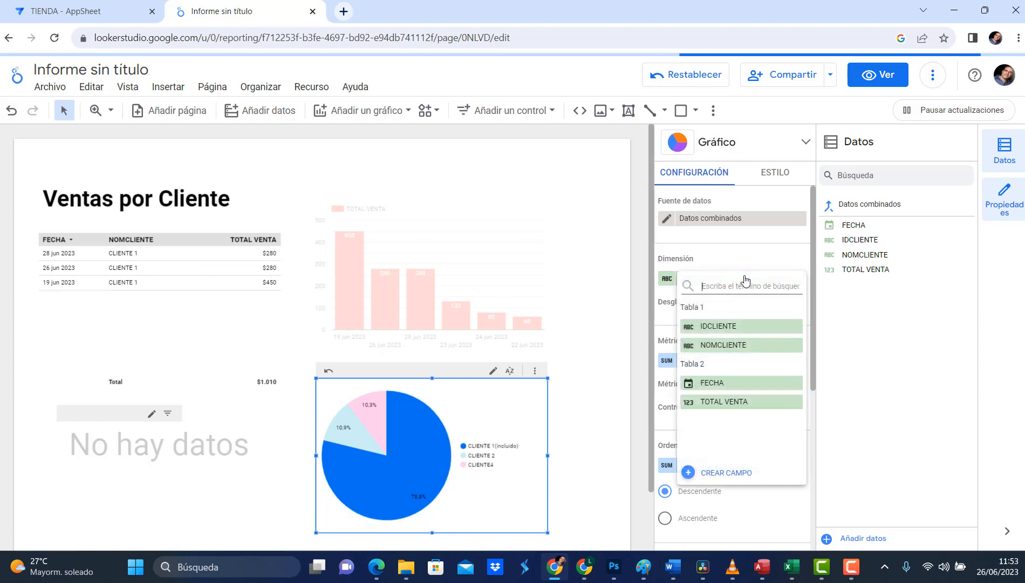
left_click(713, 386)
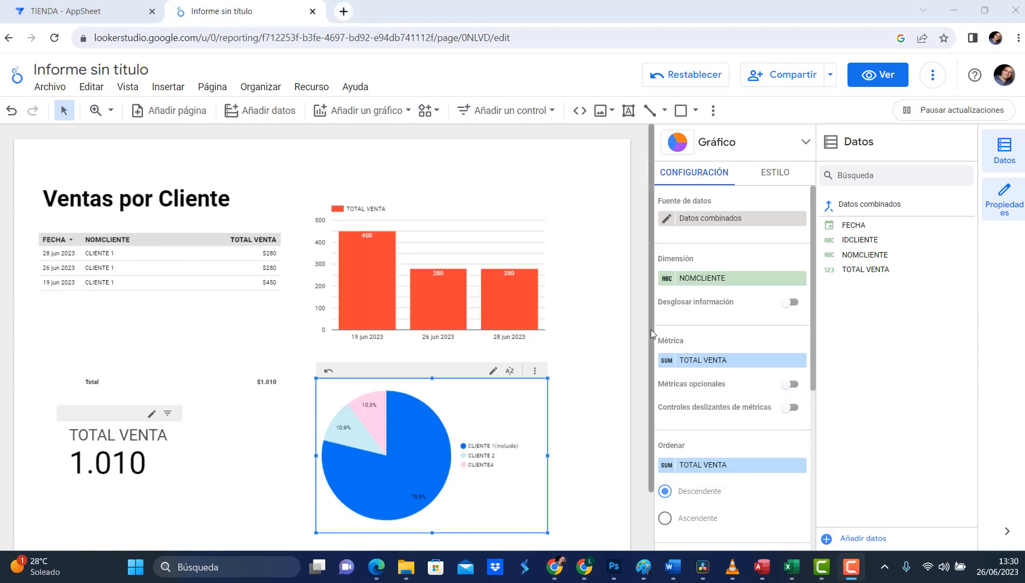
mouse_move(412, 464)
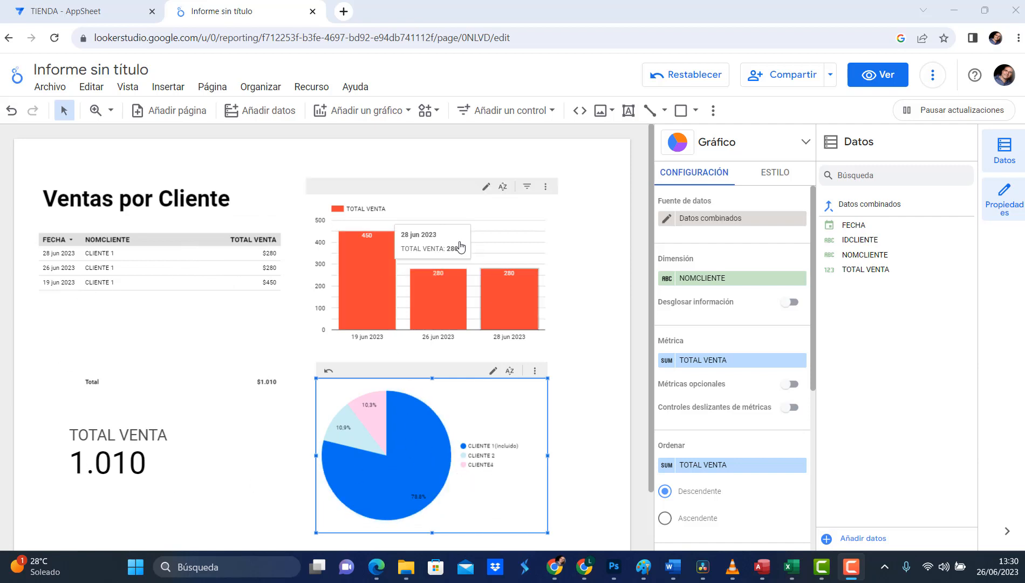
scroll(754, 439, "down", 1)
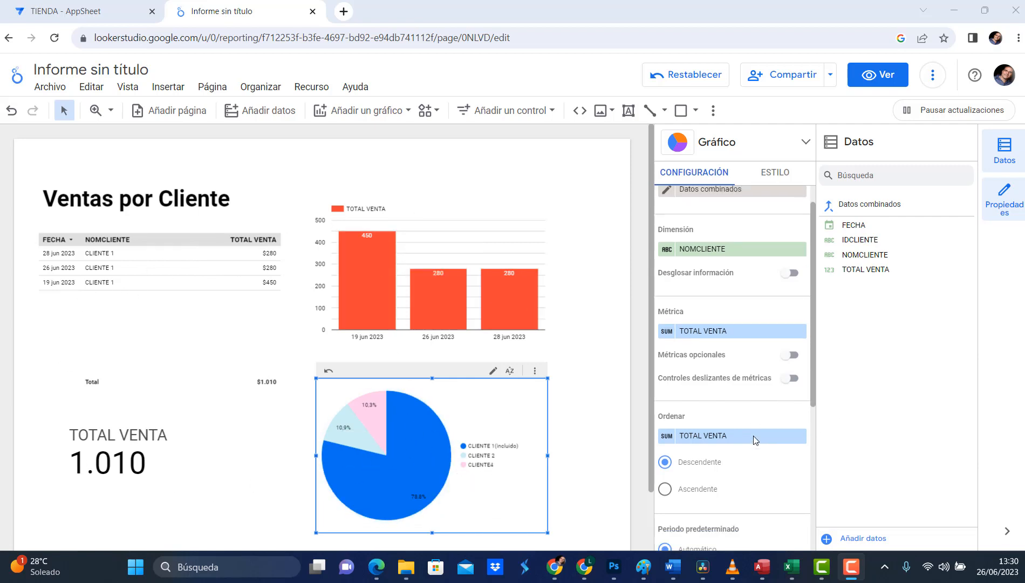
Step: Turn off the pie chart's Multifiltro and Cambiar orden interactions and test the CLIENTE 1 slice
scroll(754, 439, "down", 5)
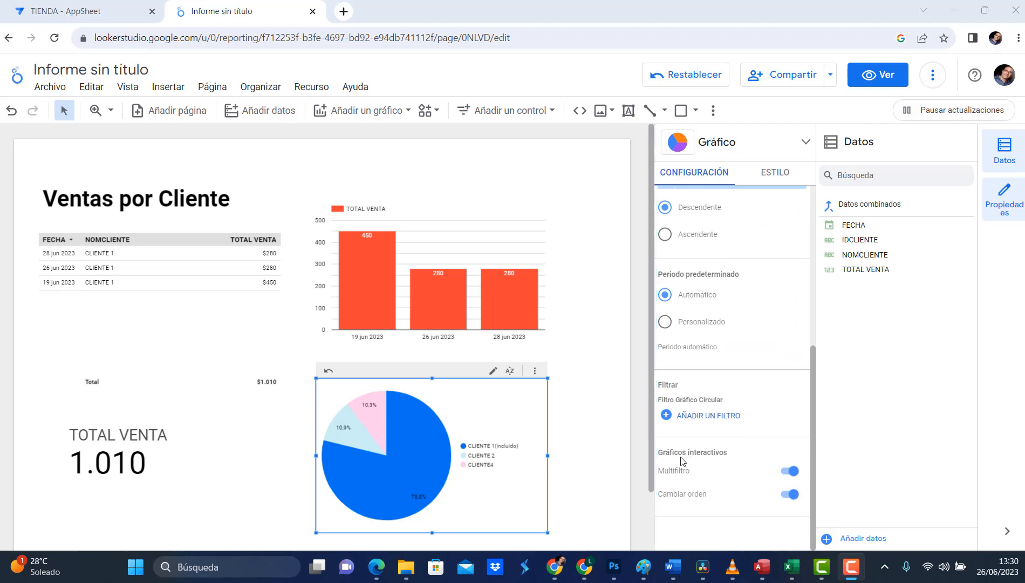
left_click(791, 472)
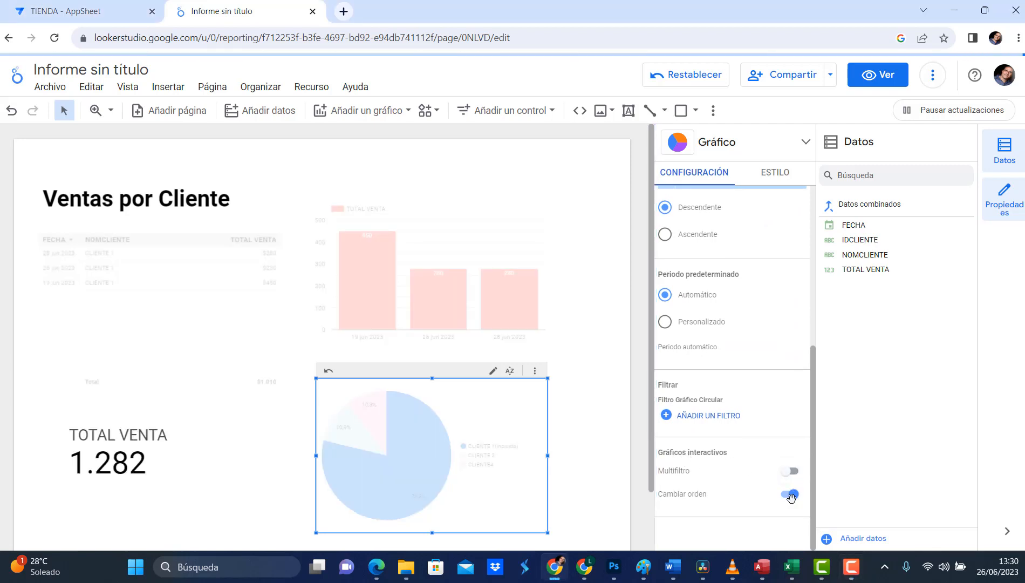
left_click(790, 494)
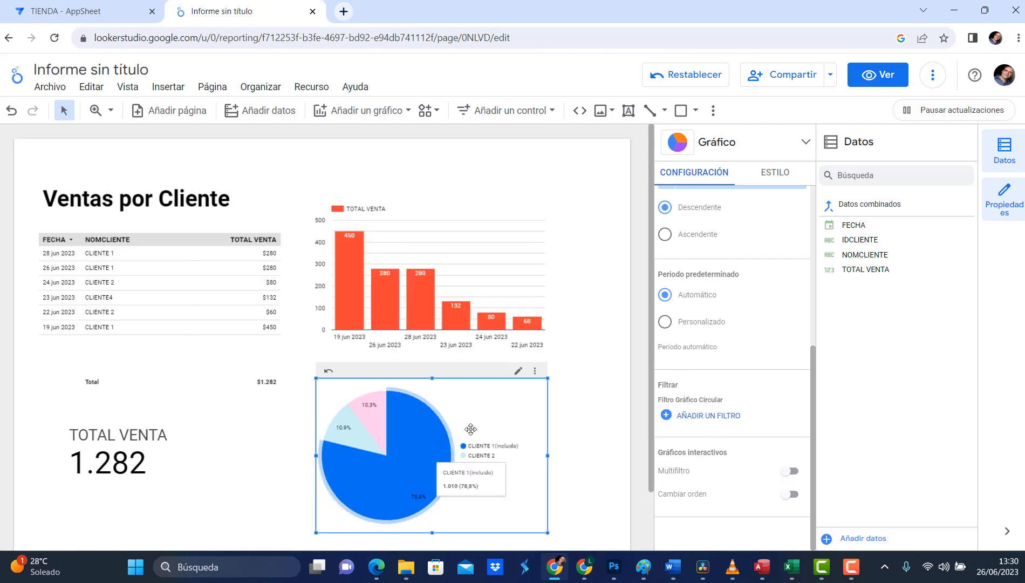
left_click(163, 255)
left_click(422, 447)
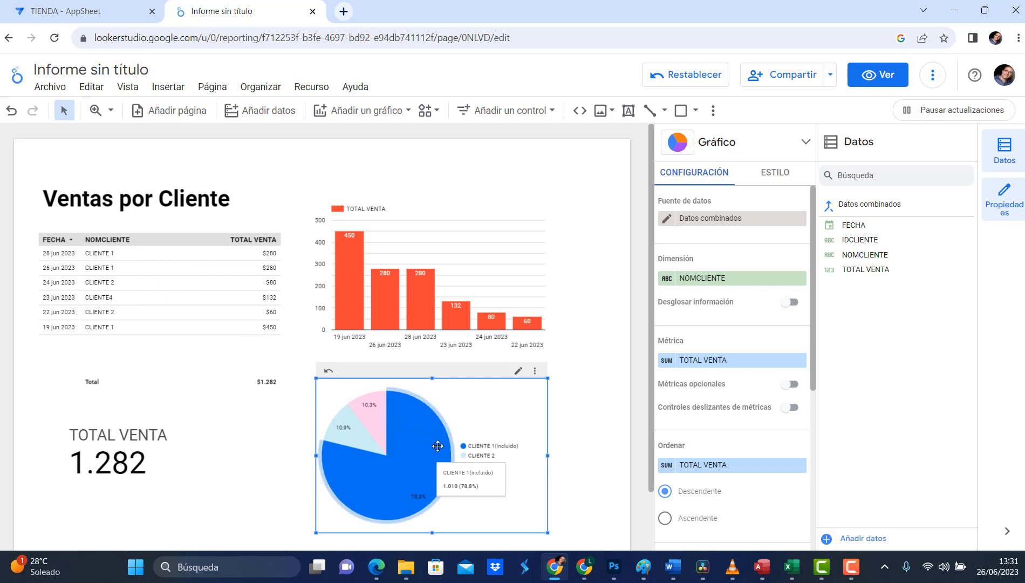
Step: Turn the pie chart's Multifiltro and Cambiar orden interactions back on and cross-filter the report by the CLIENTE 1 slice
scroll(724, 497, "down", 5)
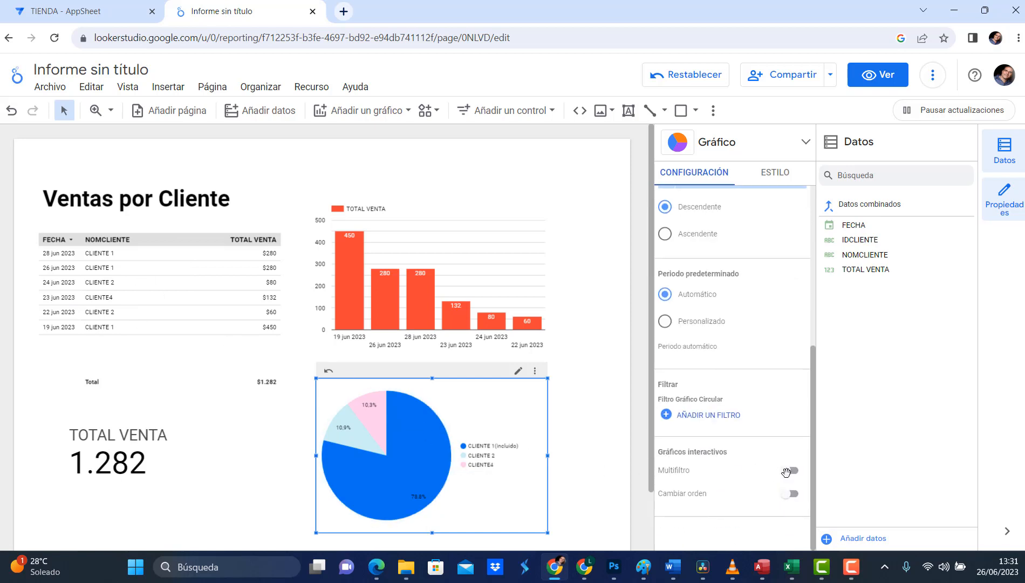
left_click(789, 470)
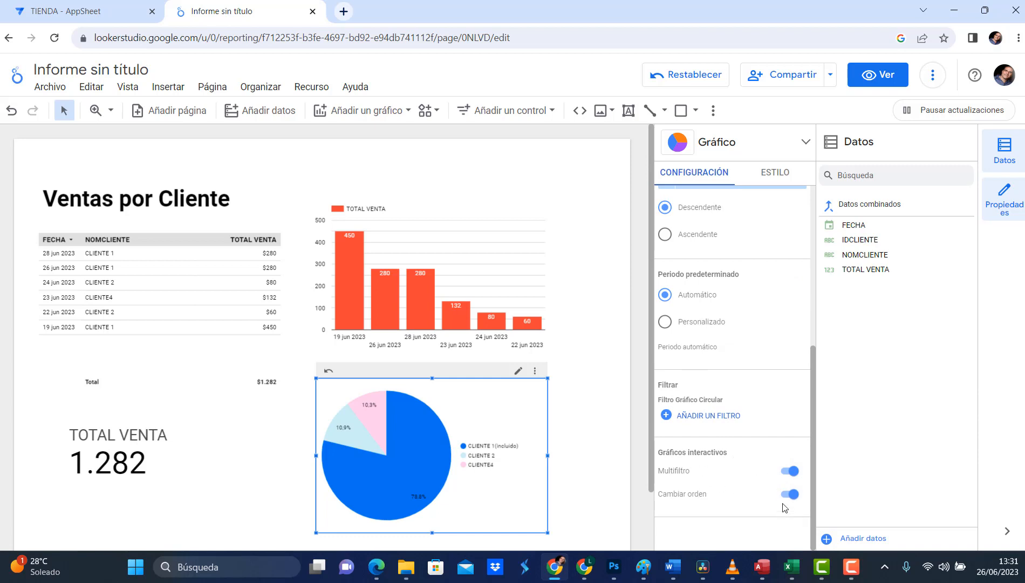
left_click(422, 453)
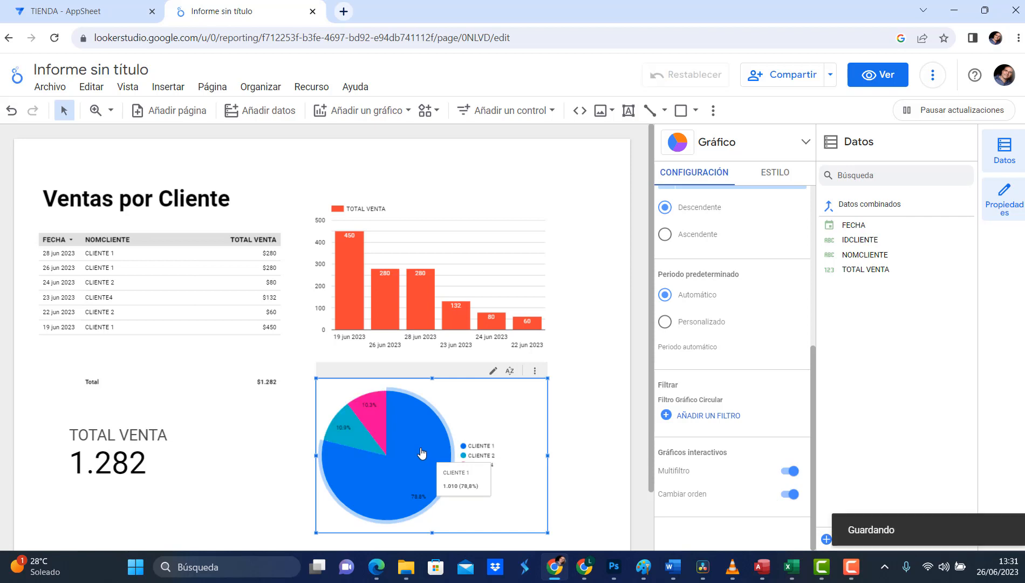
left_click(422, 454)
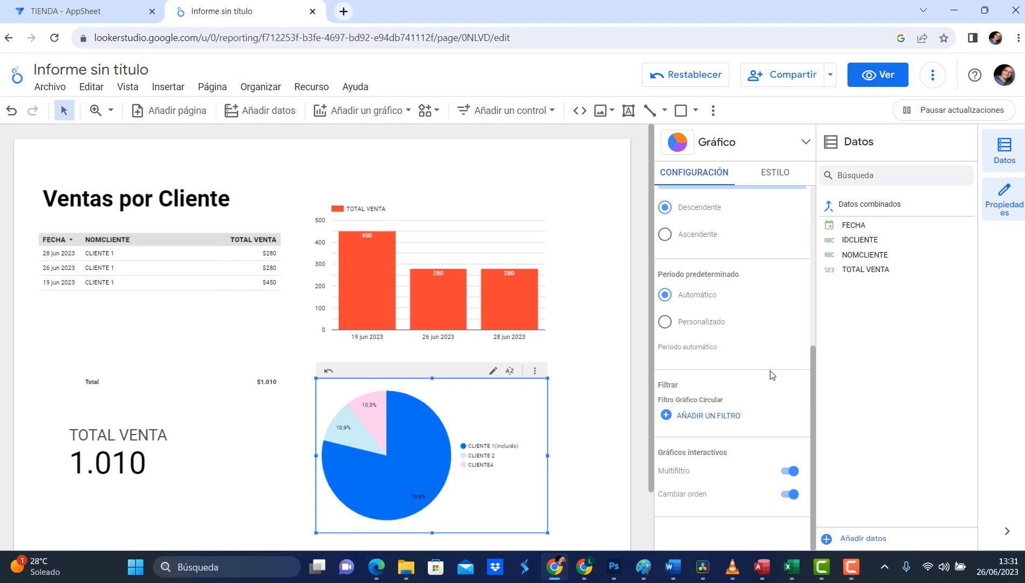
Step: Change the pie chart's dimension to FECHA and turn off its Multifiltro and Cambiar orden interactions
scroll(769, 372, "up", 5)
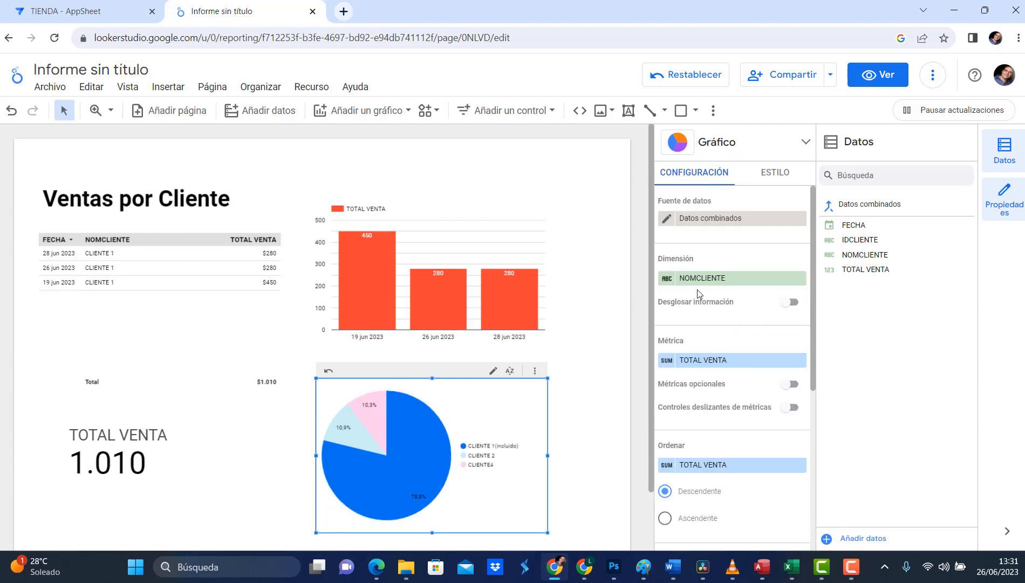
left_click(724, 279)
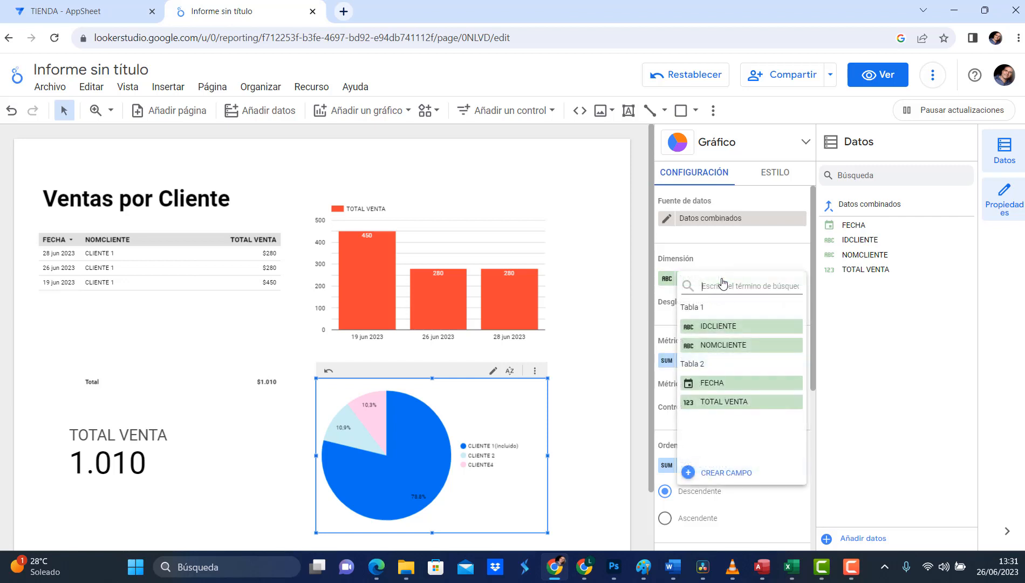
left_click(732, 382)
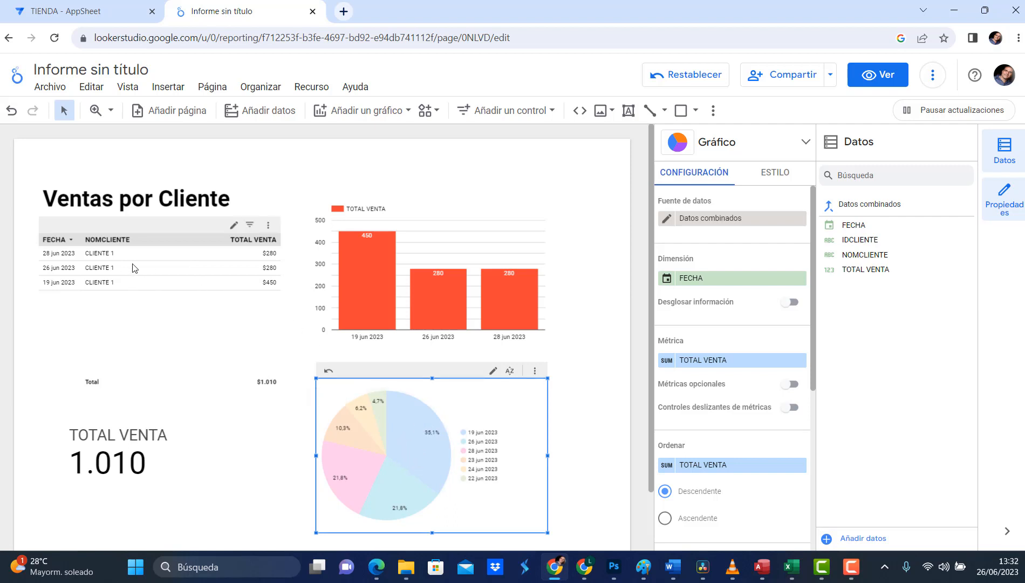
scroll(689, 464, "down", 5)
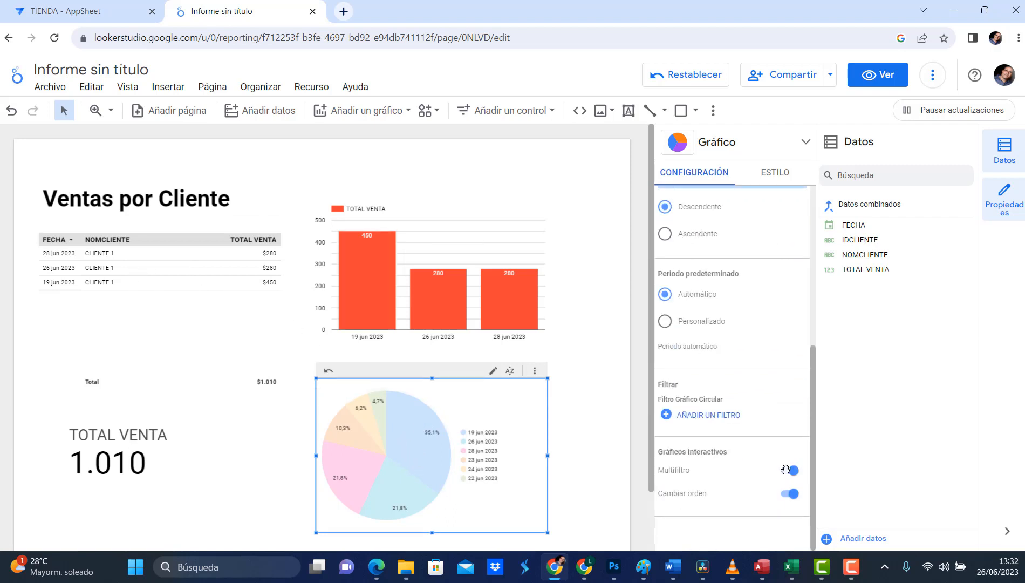
left_click(793, 471)
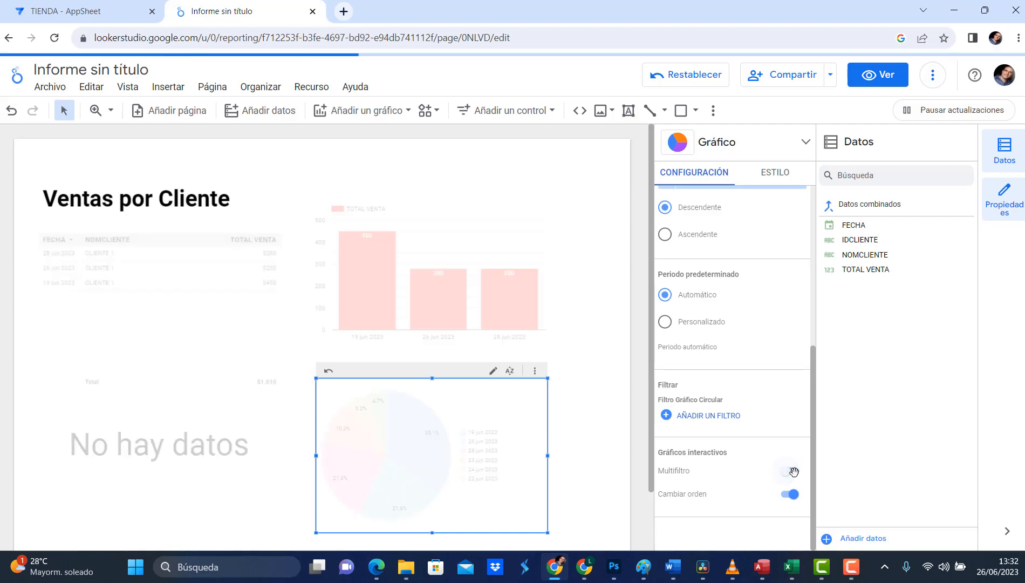
left_click(795, 495)
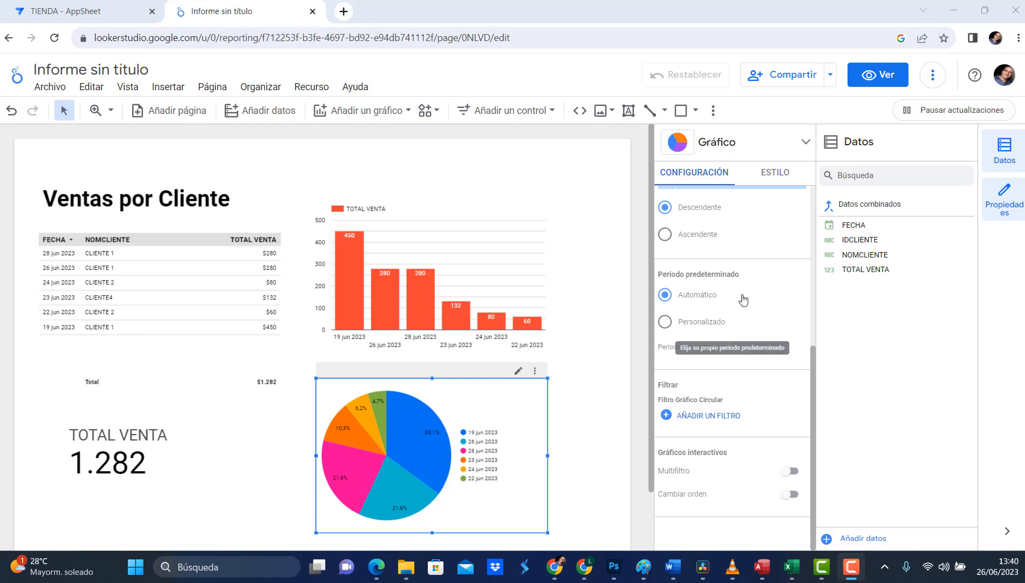
Step: Set the current page's canvas size to a width of 1500 and a height of 1200 pixels
left_click(212, 87)
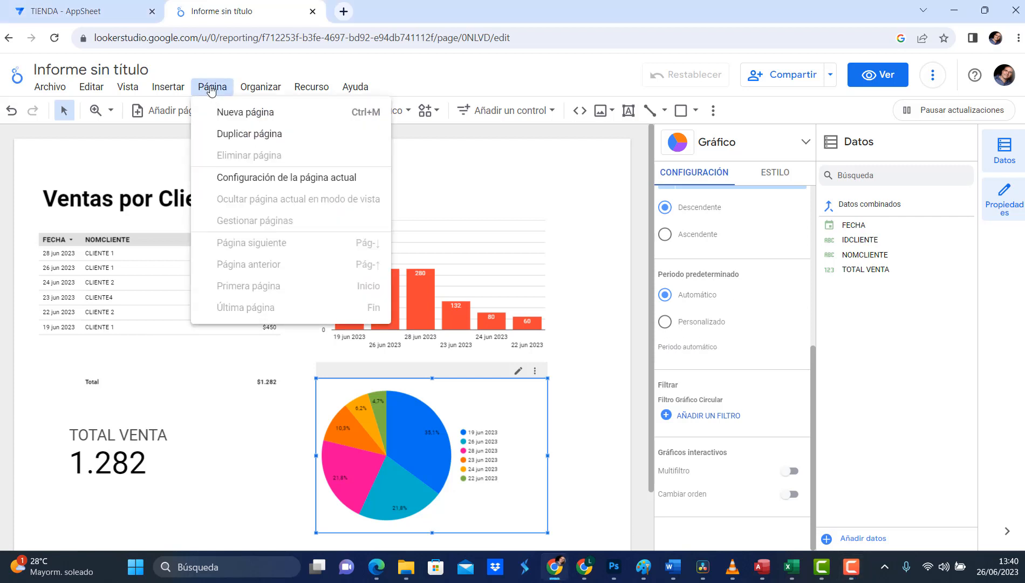
left_click(285, 180)
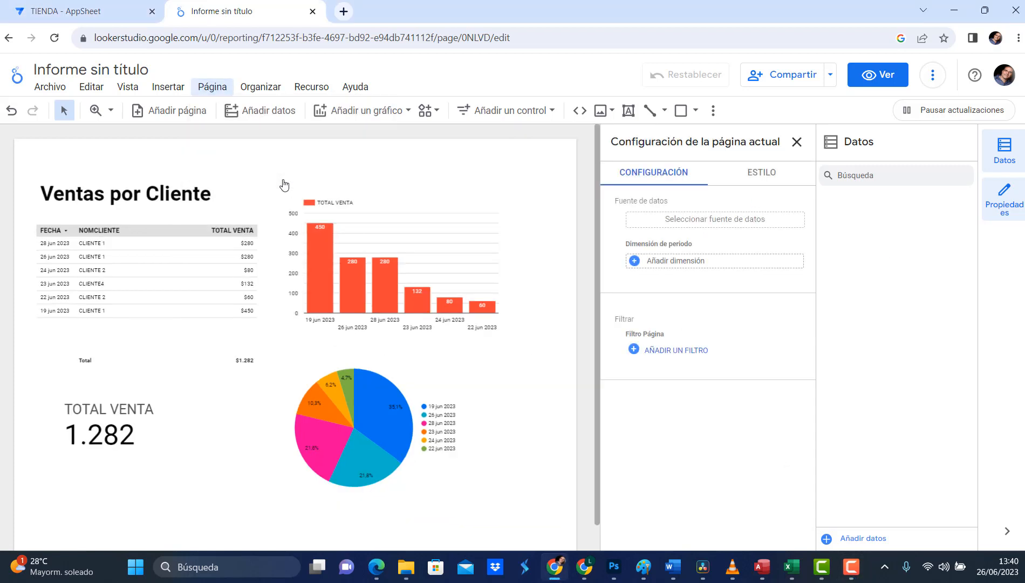
left_click(769, 178)
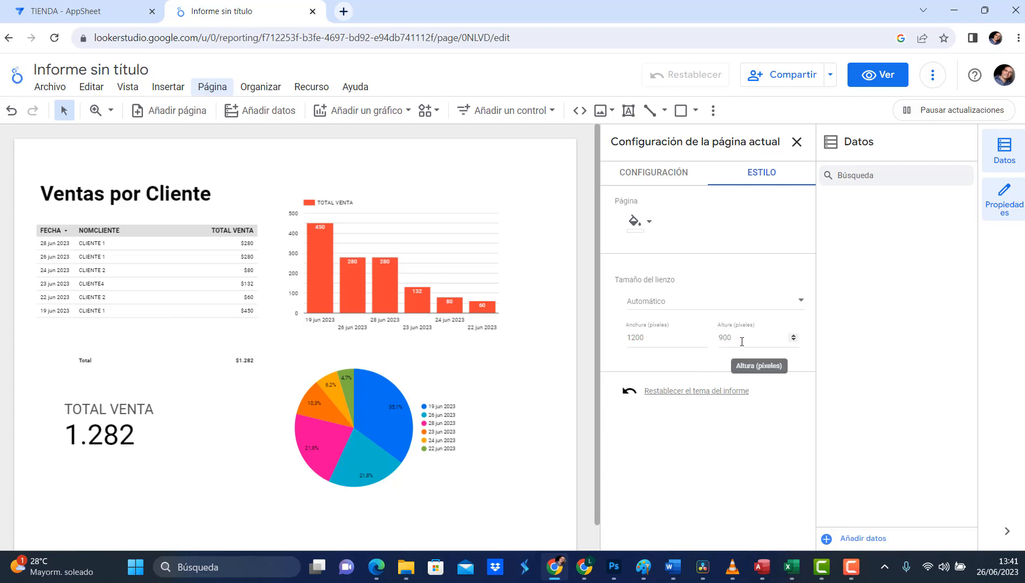
left_click(792, 335)
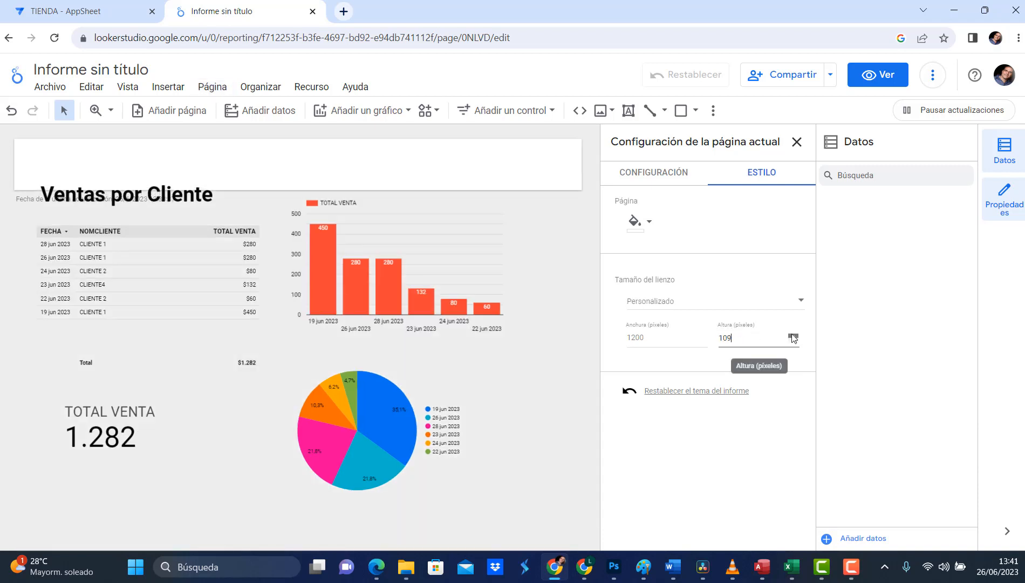
left_click_drag(793, 335, 793, 335)
double_click(758, 343)
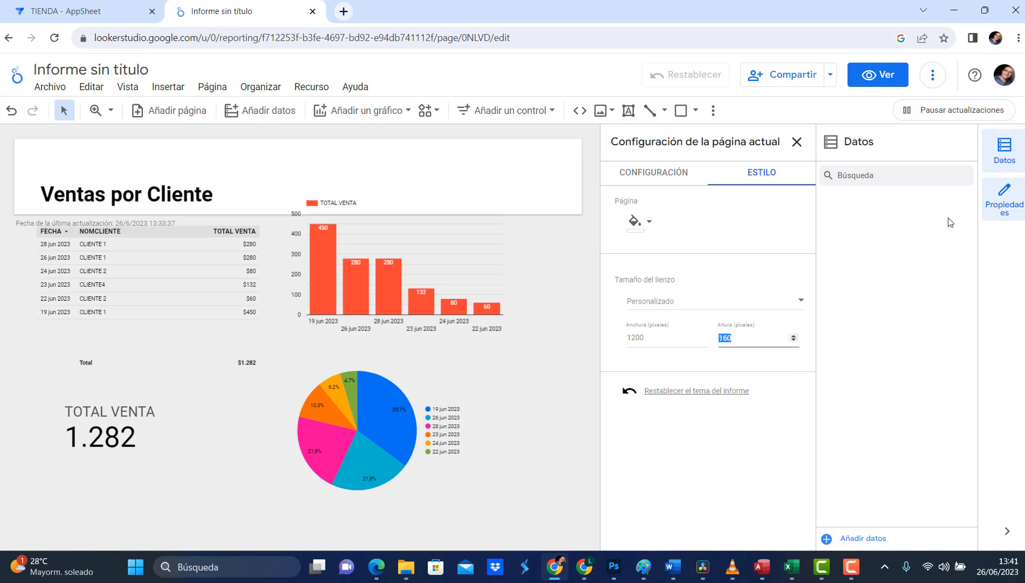
type("1200")
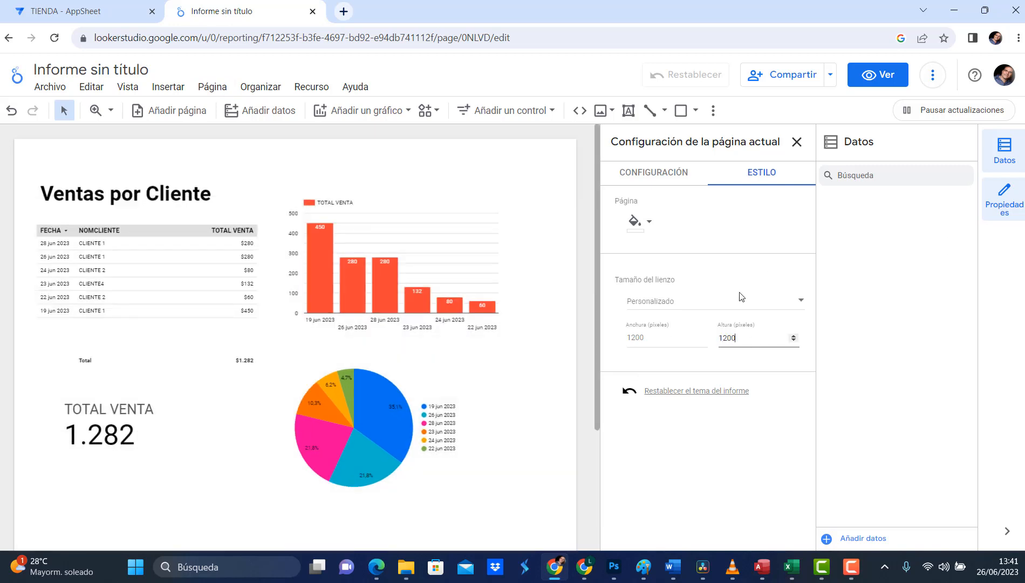
left_click(656, 338)
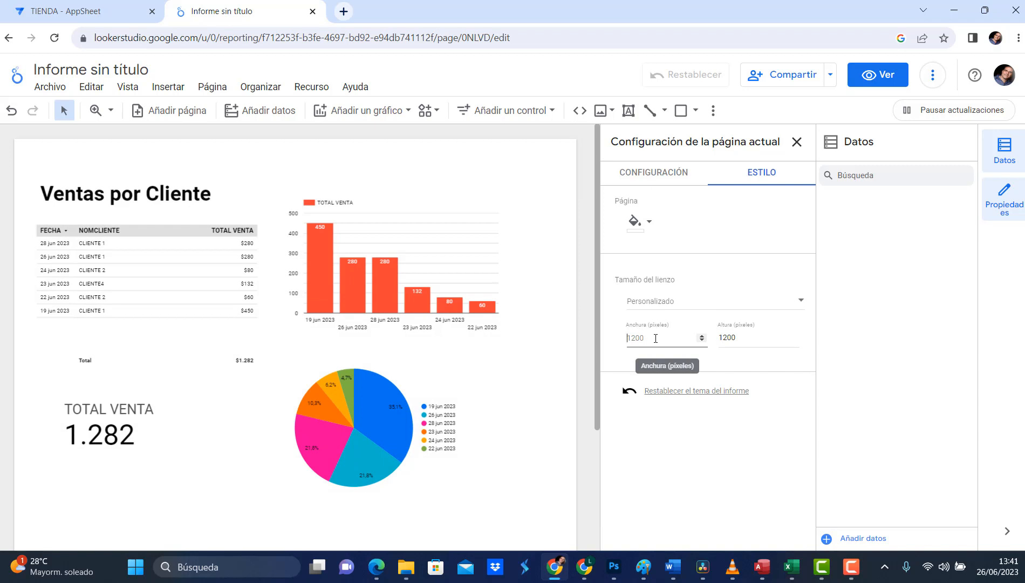
type("1500")
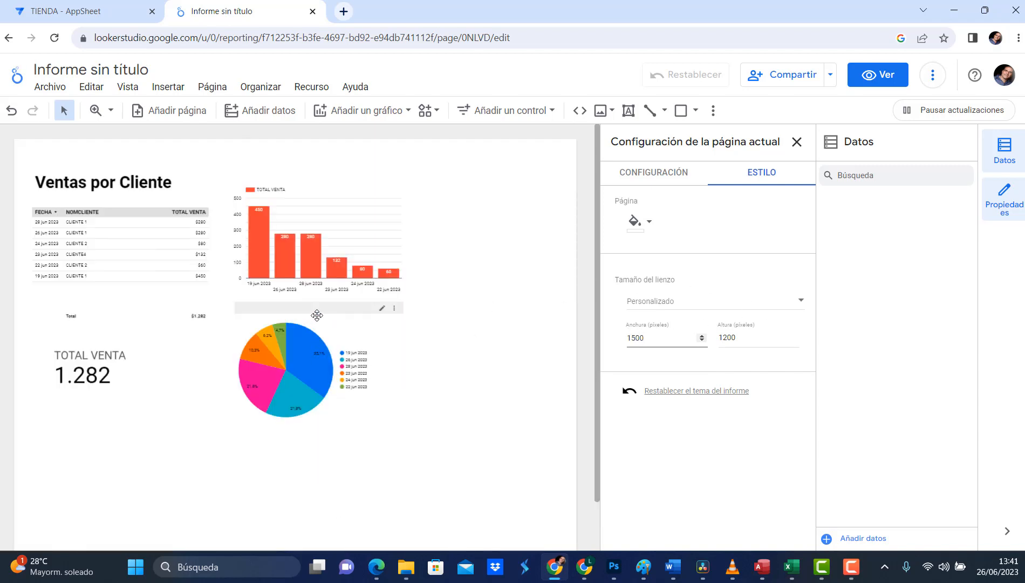
Step: Move the pie chart and the column chart away from the sales table, stacked near the page's right edge
left_click_drag(320, 318, 452, 390)
left_click(345, 220)
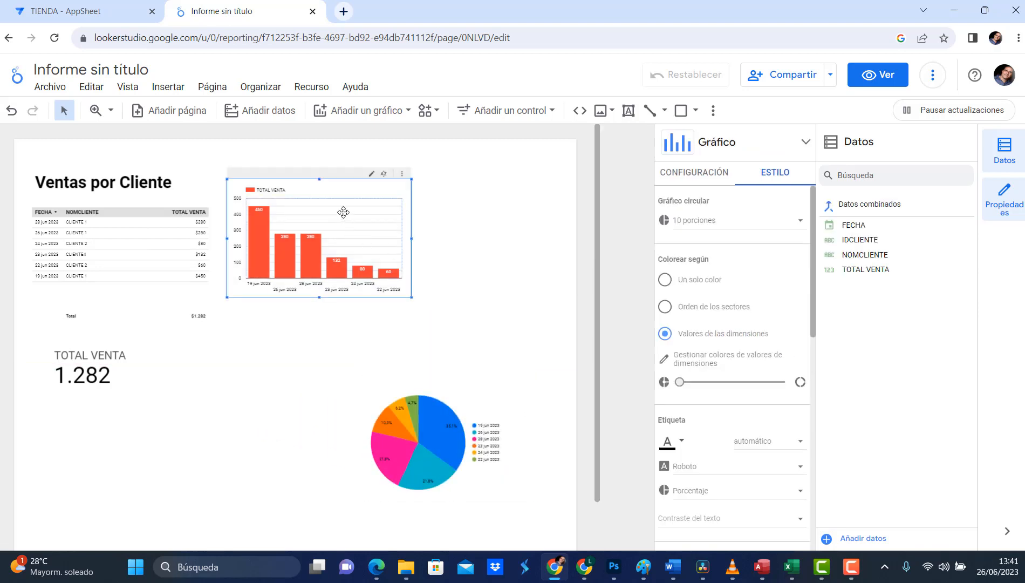
left_click_drag(382, 203, 498, 251)
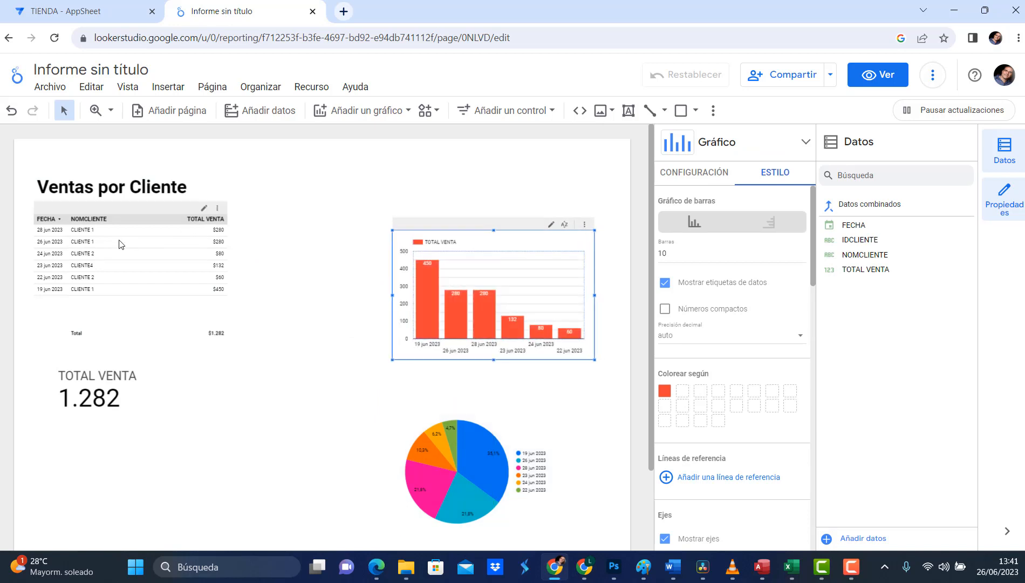
Step: Shift the sales table and its Ventas por Cliente title slightly lower, and move and enlarge the TOTAL VENTA scorecard below the table
mouse_move(154, 210)
left_mouse_down()
mouse_move(156, 232)
mouse_move(142, 212)
mouse_move(143, 221)
left_mouse_up()
left_click(130, 189)
left_click(108, 385)
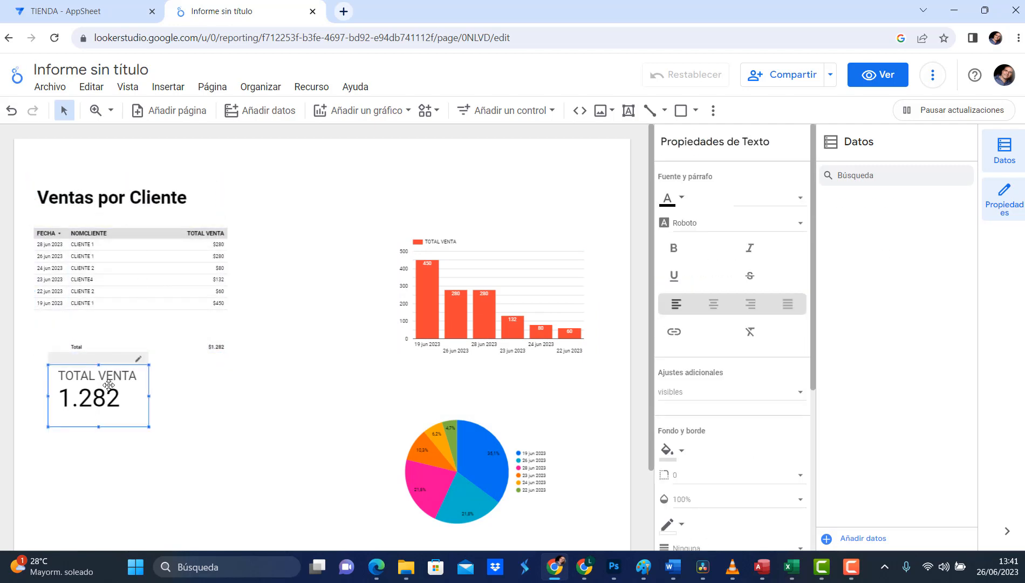
left_click_drag(108, 384, 237, 408)
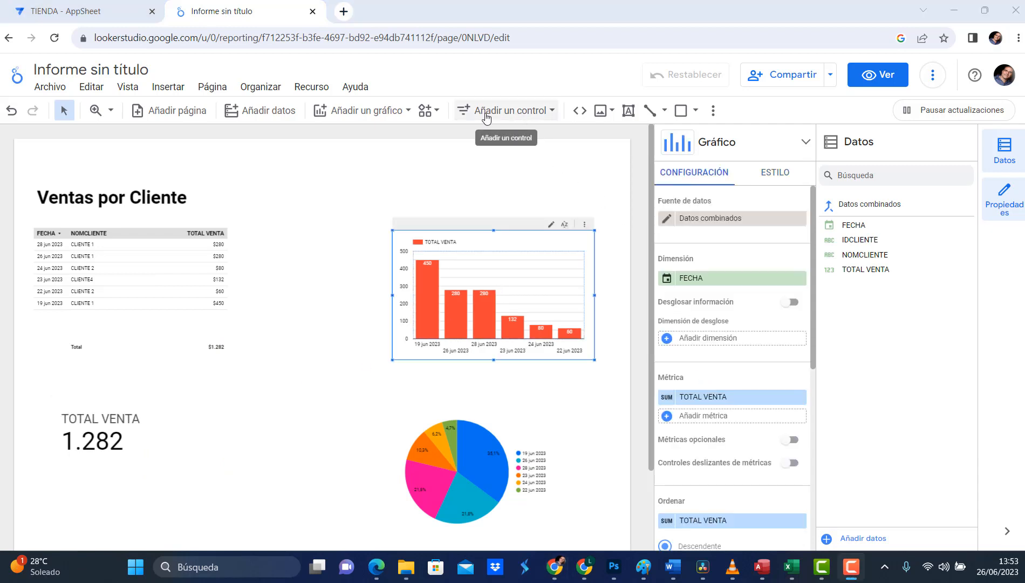
Step: Add a fixed-size list control for NOMCLIENTE with TOTAL VENTA between the table and column chart, and shorten it to about its upper third
left_click(522, 111)
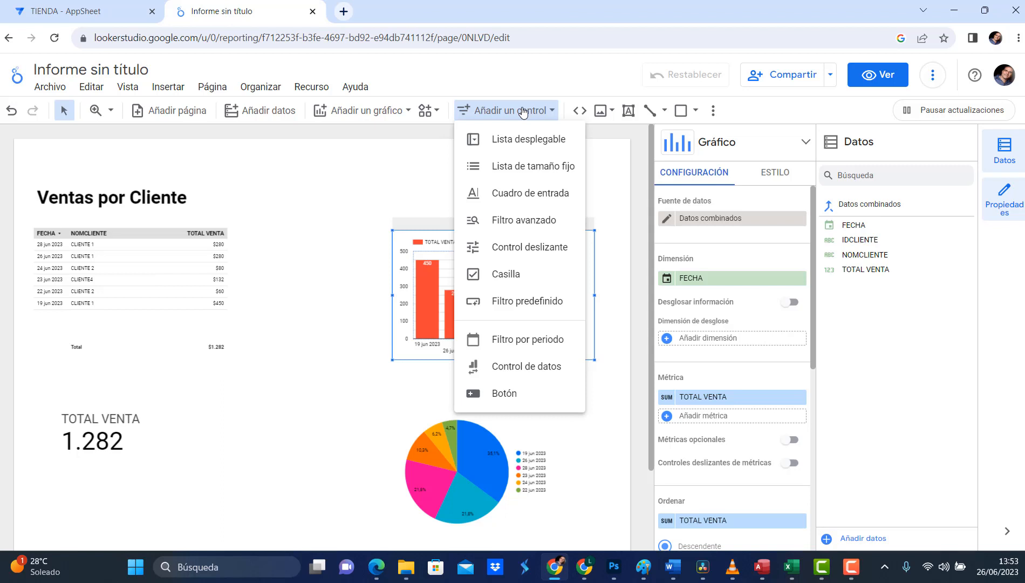
left_click(521, 168)
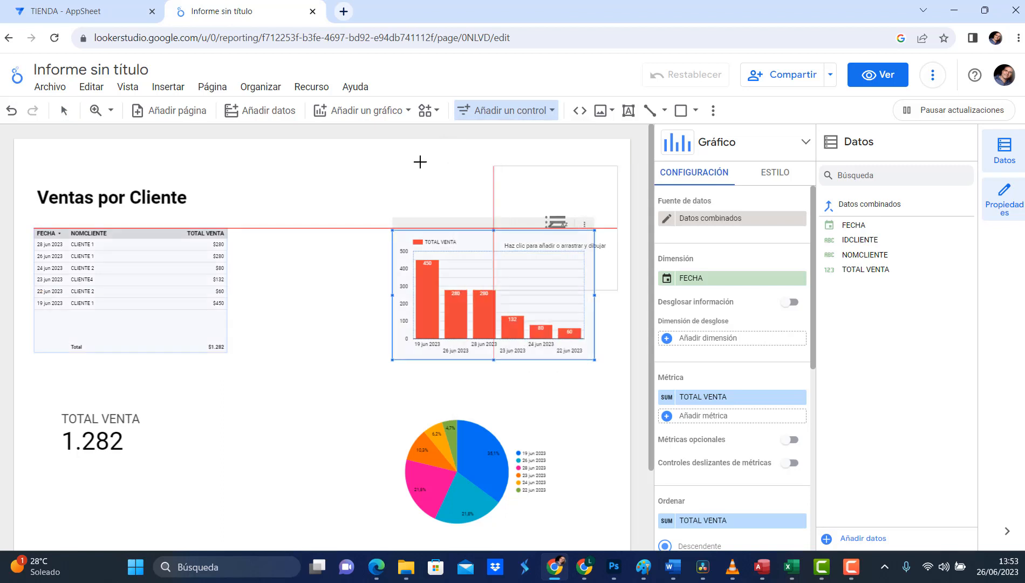
left_click_drag(245, 180, 389, 529)
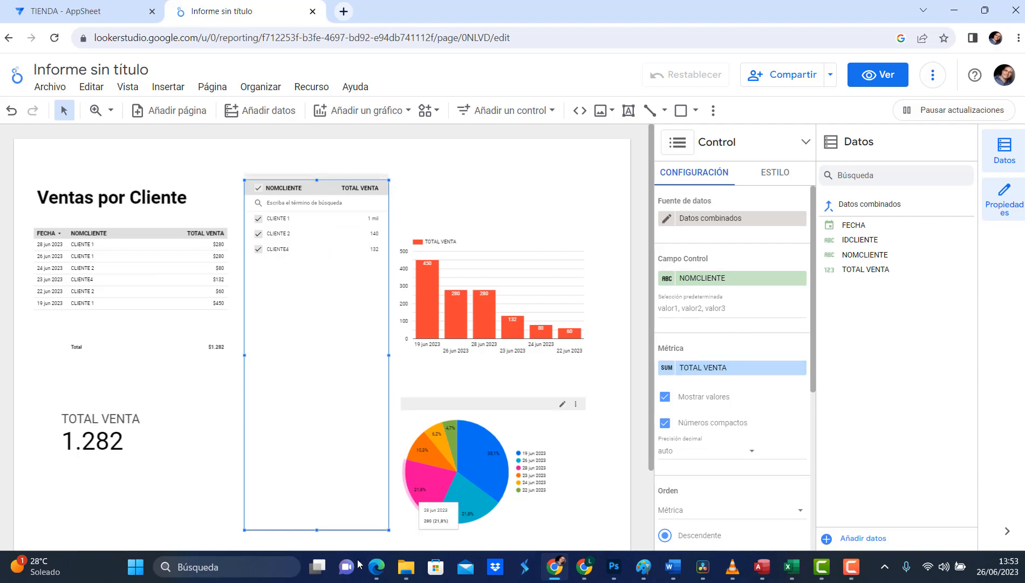
left_click_drag(317, 530, 305, 309)
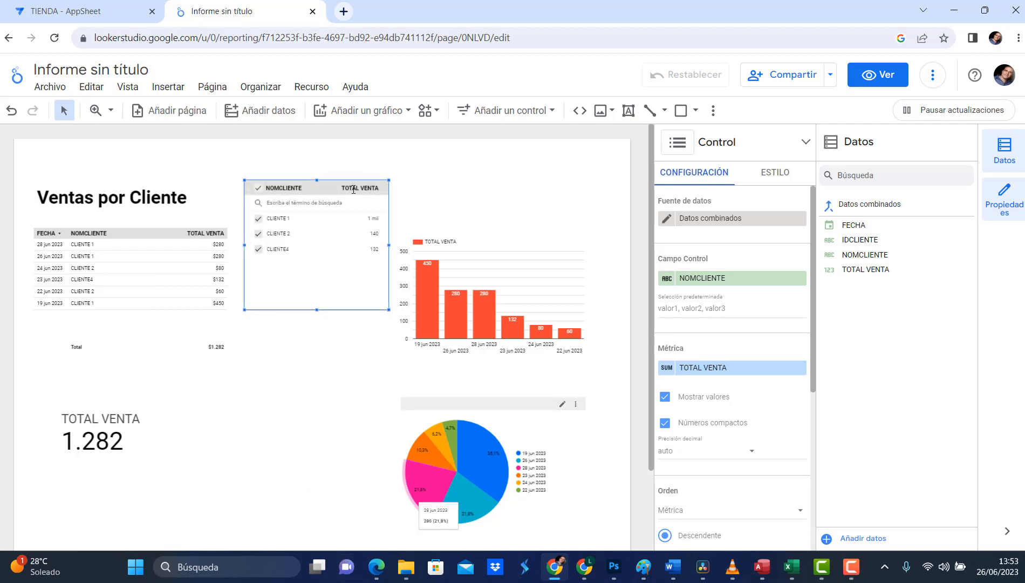
Step: Add a second fixed-size list control for FECHA below the NOMCLIENTE list, and resize it to fit beside the pie chart
left_click(531, 114)
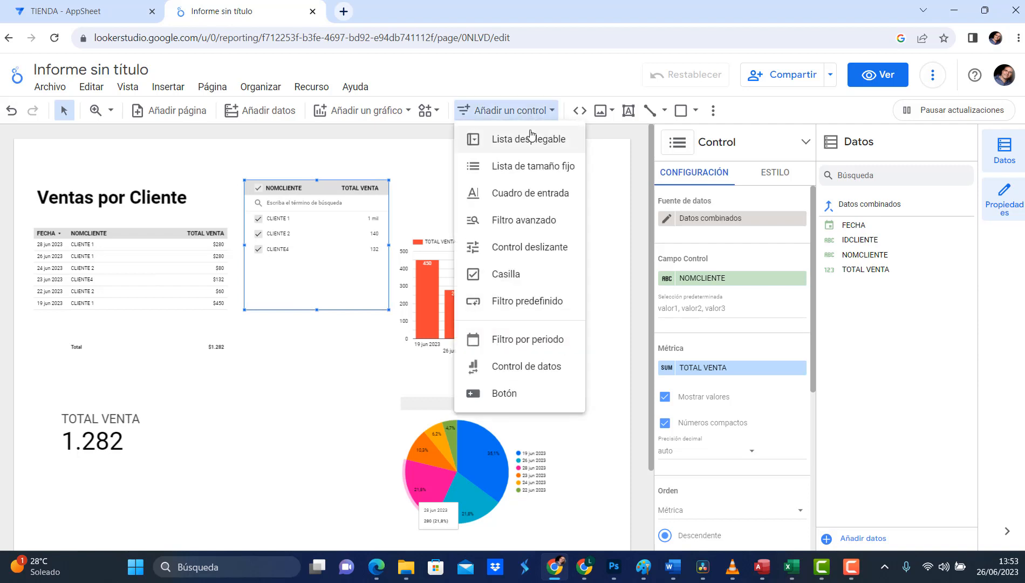
left_click(530, 169)
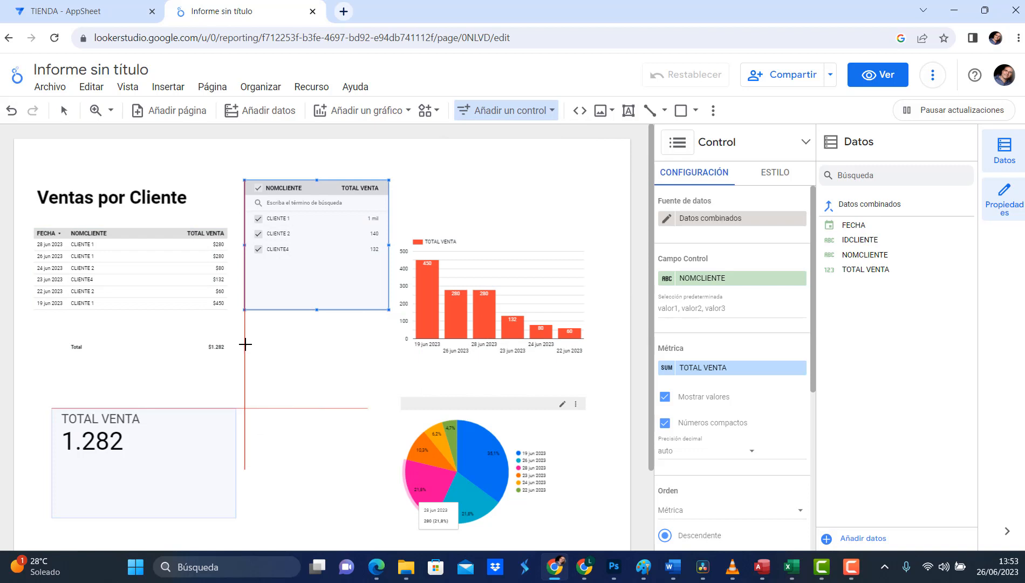
mouse_move(245, 345)
left_mouse_down()
mouse_move(400, 465)
mouse_move(391, 463)
left_mouse_up()
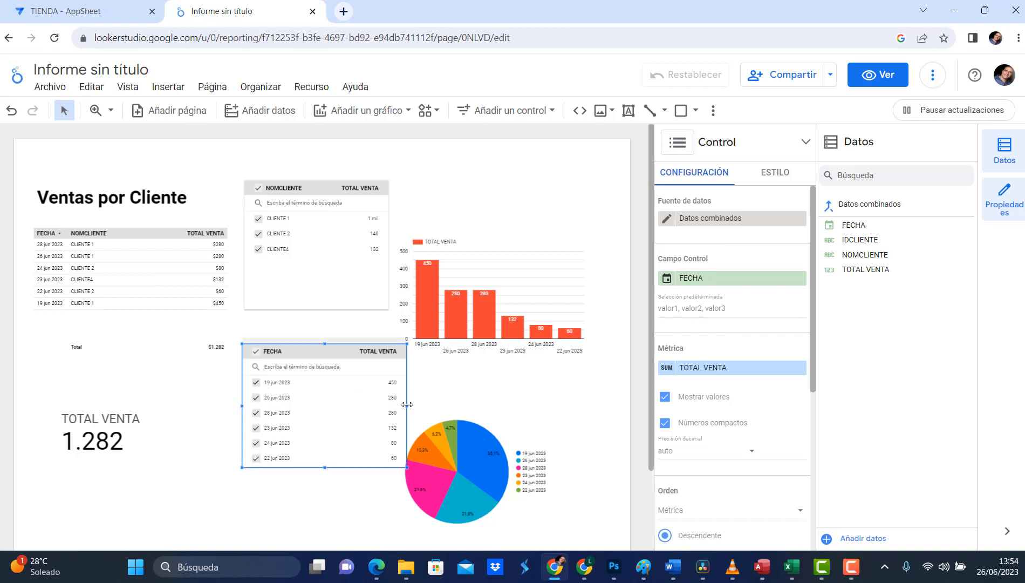
left_click_drag(408, 405, 389, 406)
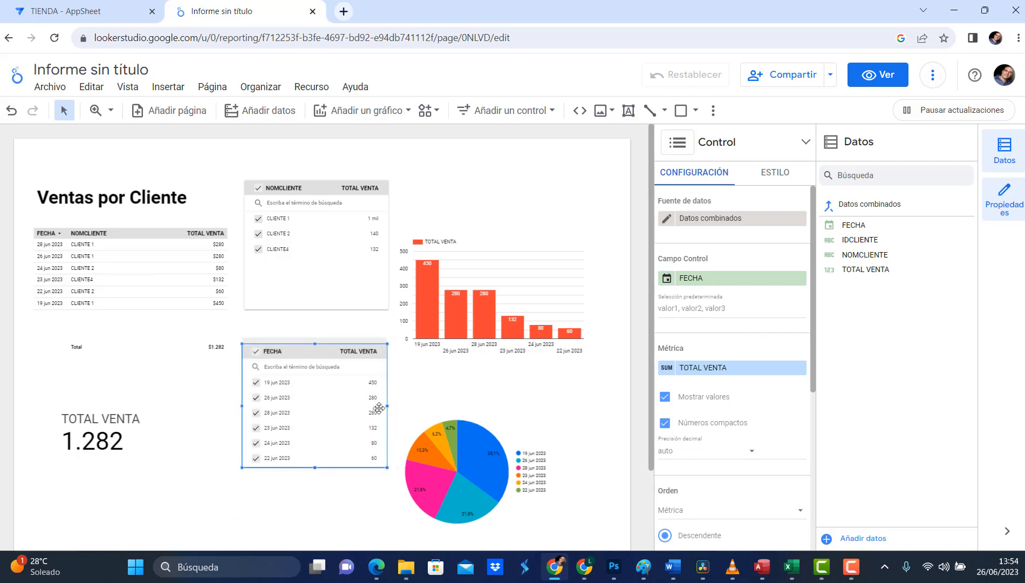
mouse_move(390, 471)
left_mouse_down()
mouse_move(393, 524)
mouse_move(394, 490)
left_mouse_up()
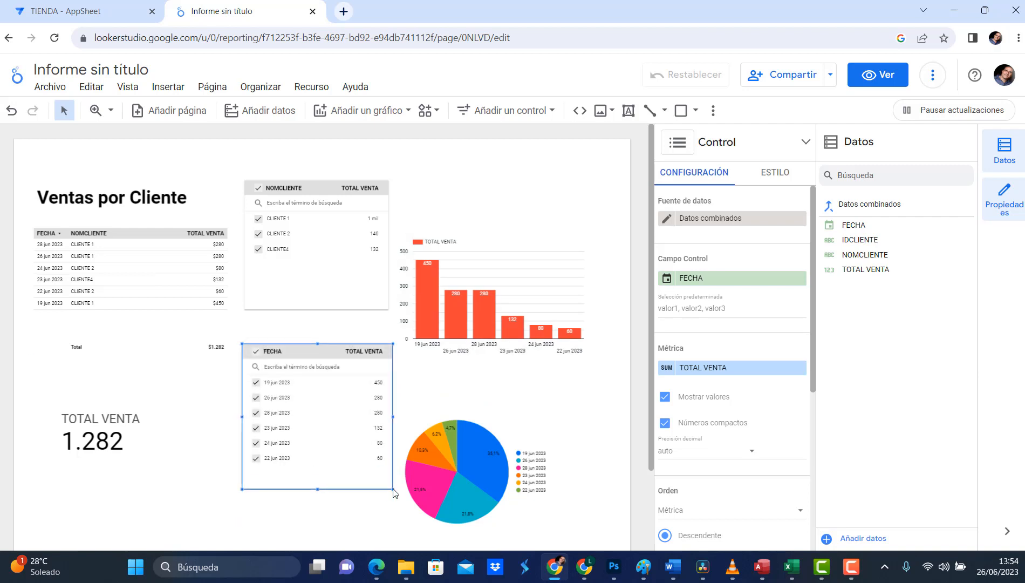
Step: Shorten the FECHA list, lower both filter lists slightly, and align the pie and column charts beside them
left_click_drag(318, 489, 318, 473)
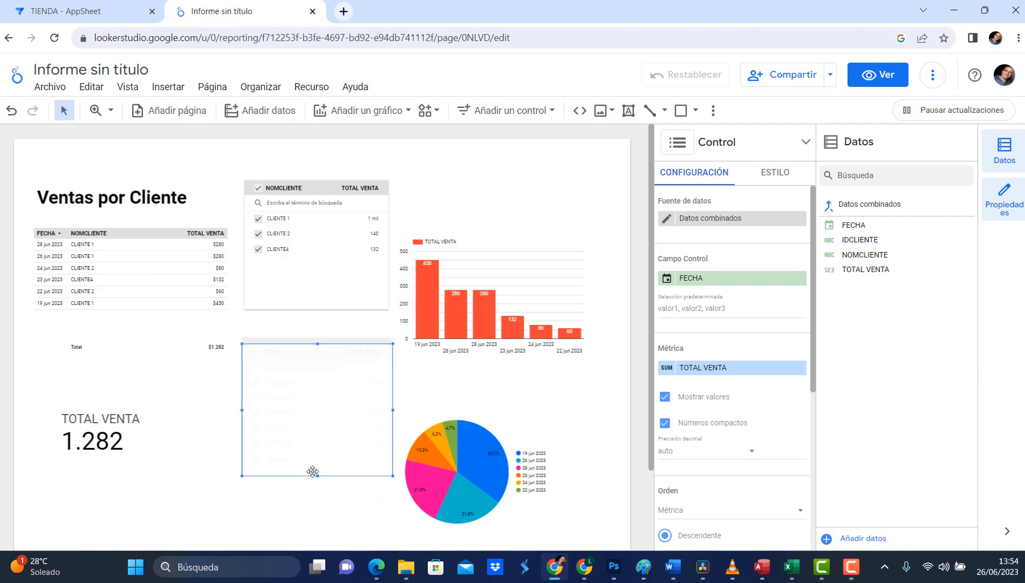
left_click_drag(320, 181, 320, 197)
left_click_drag(327, 364, 318, 405)
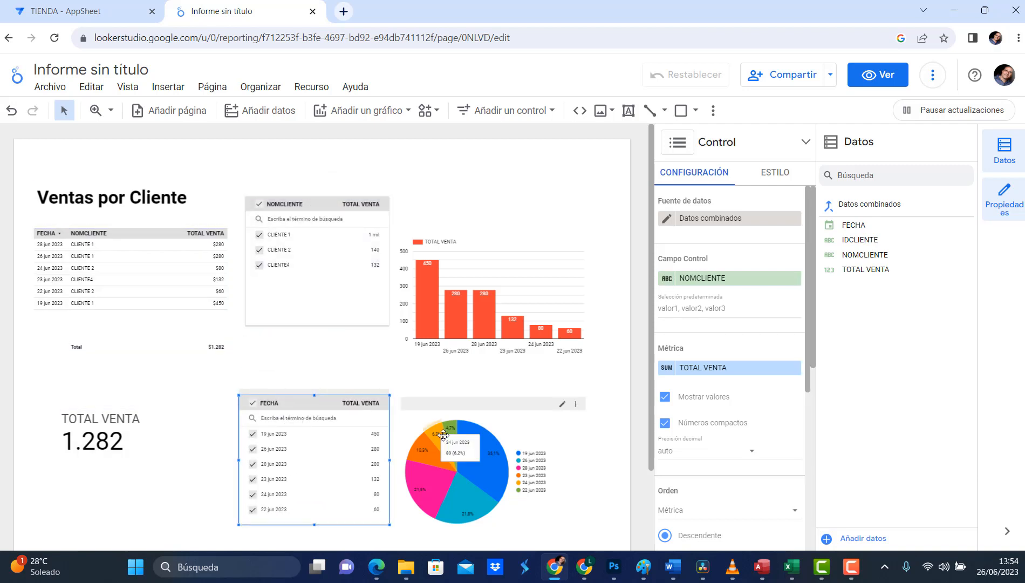
left_click_drag(432, 438, 465, 440)
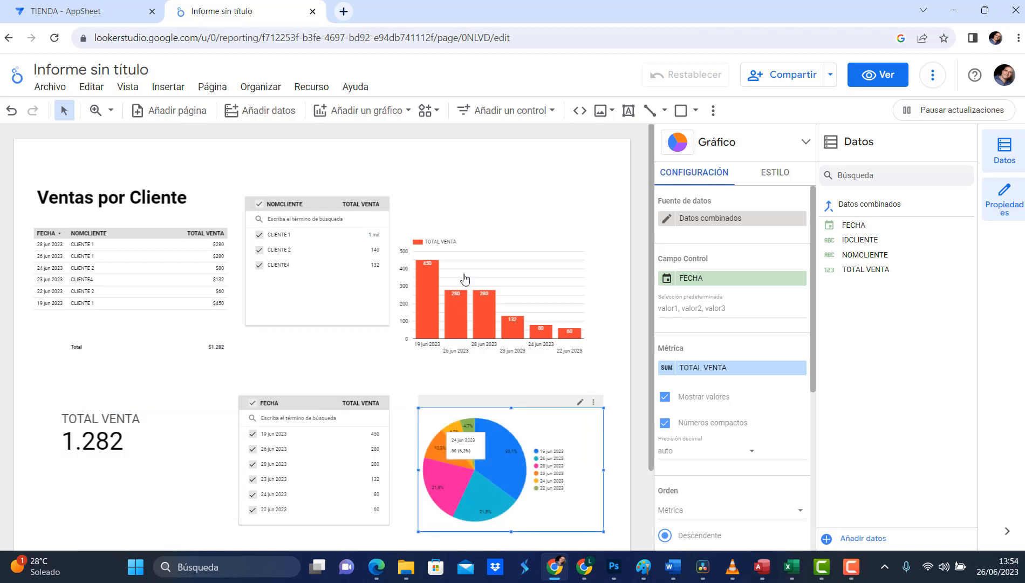
left_click_drag(467, 251, 484, 222)
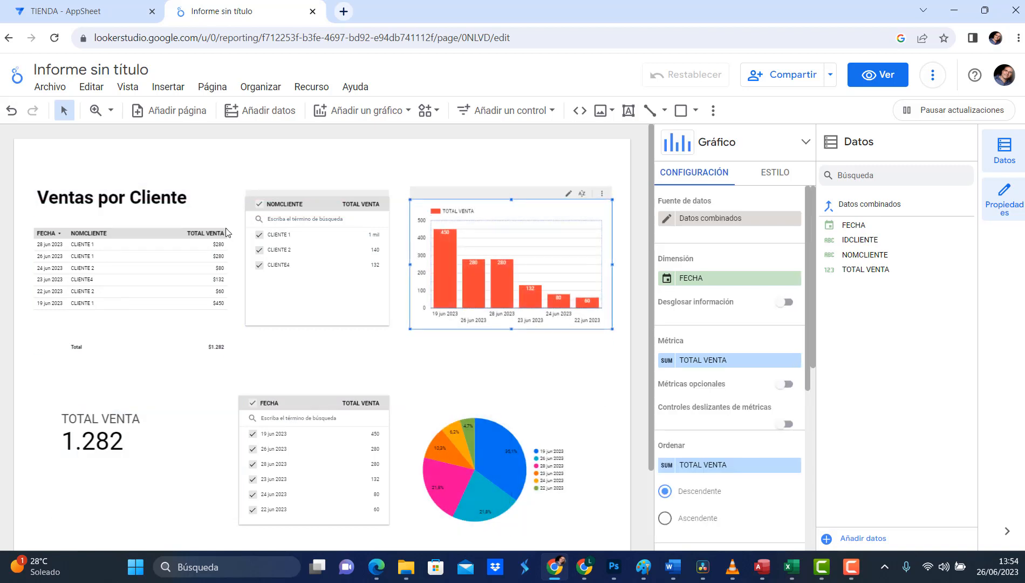
Step: Move the Ventas por Cliente title closer to the page's upper edge and bring the sales table up directly beneath it
mouse_move(183, 244)
left_mouse_down()
mouse_move(198, 241)
mouse_move(181, 240)
left_mouse_up()
left_click(137, 202)
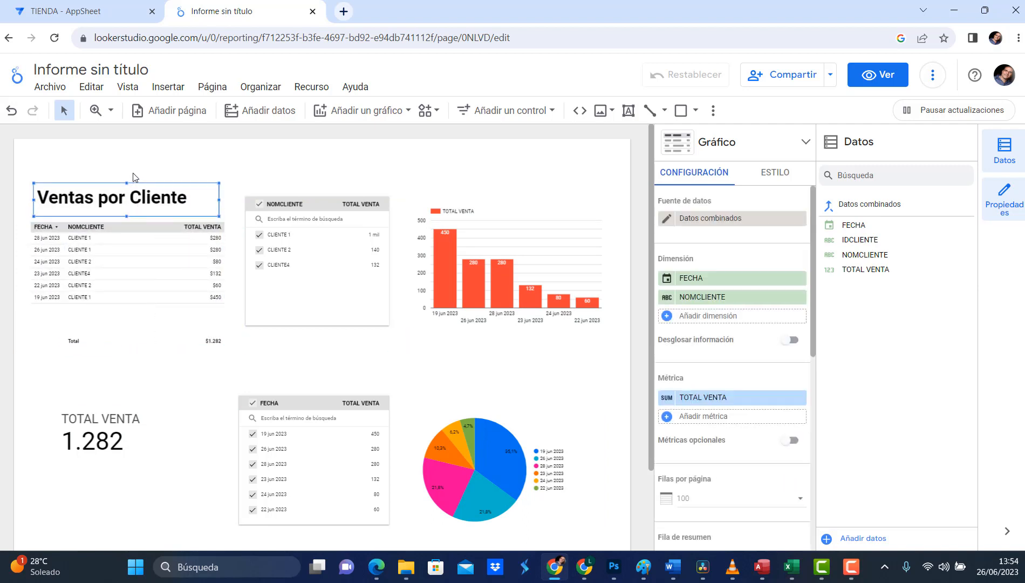
left_click_drag(131, 184, 133, 167)
left_click(149, 222)
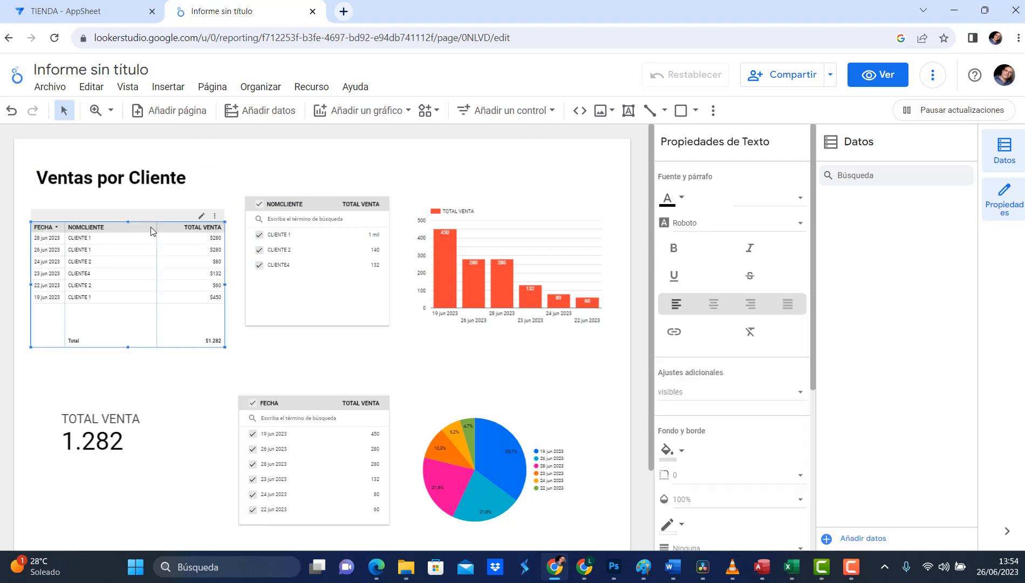
left_click_drag(177, 217, 172, 196)
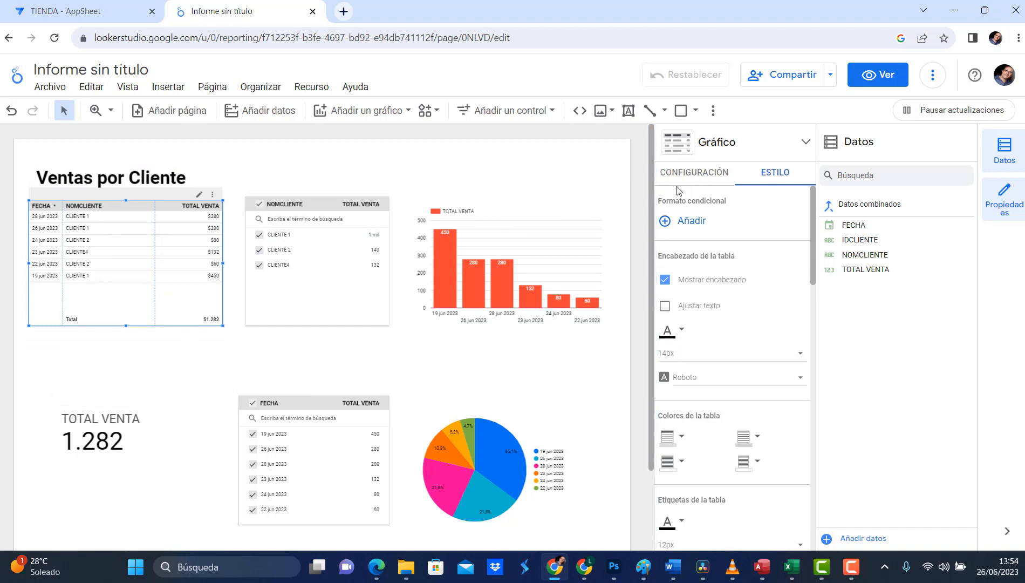
Step: Try to set the current page's canvas width to 2500 px
left_click(258, 89)
left_click(215, 89)
left_click(207, 91)
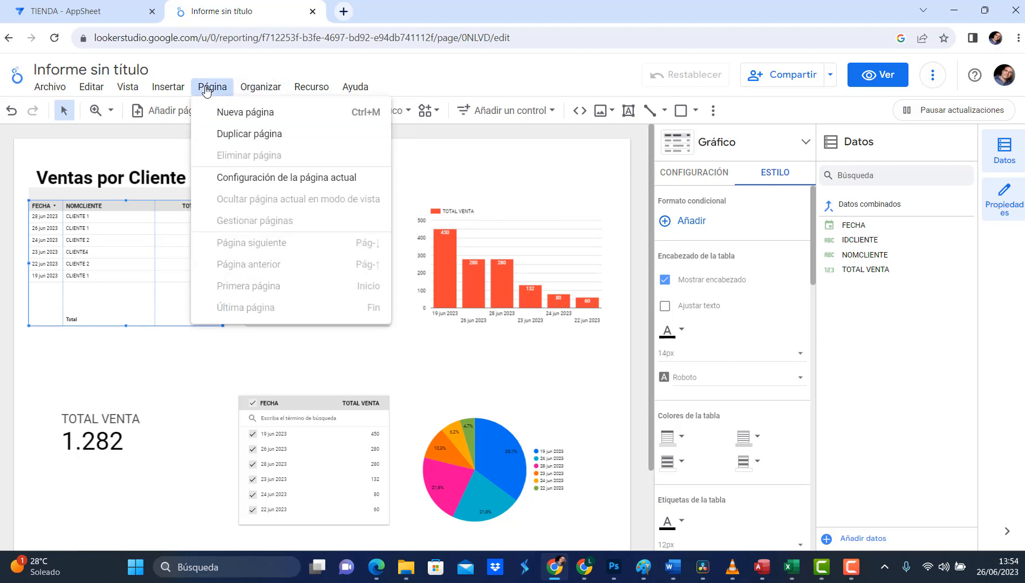
left_click(278, 179)
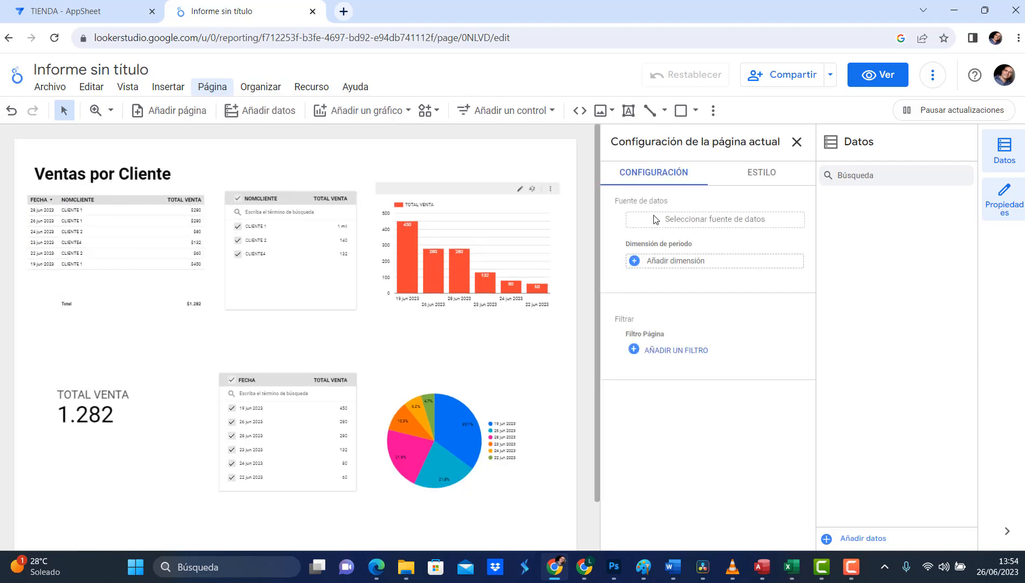
left_click(764, 176)
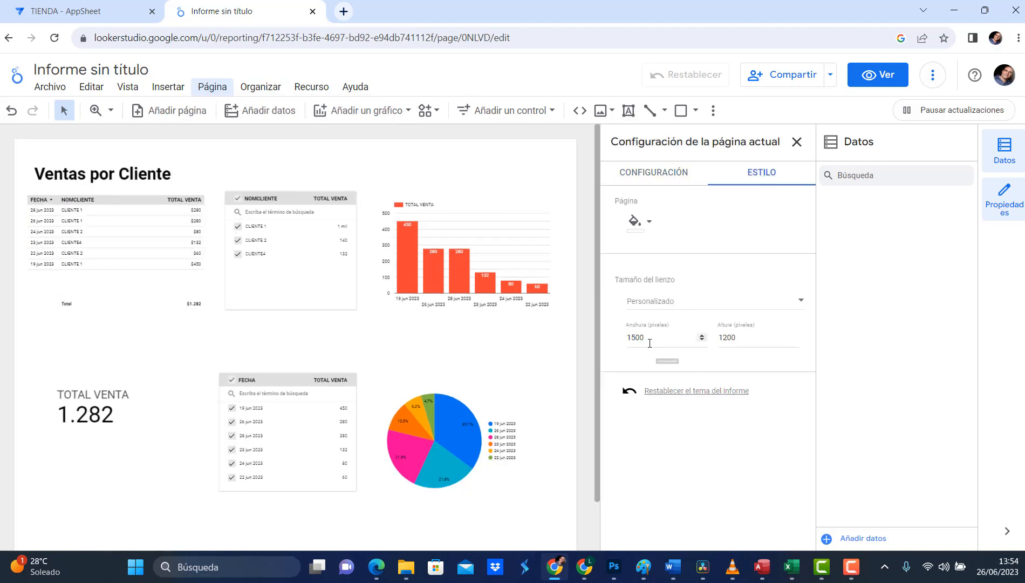
left_click_drag(657, 339, 595, 338)
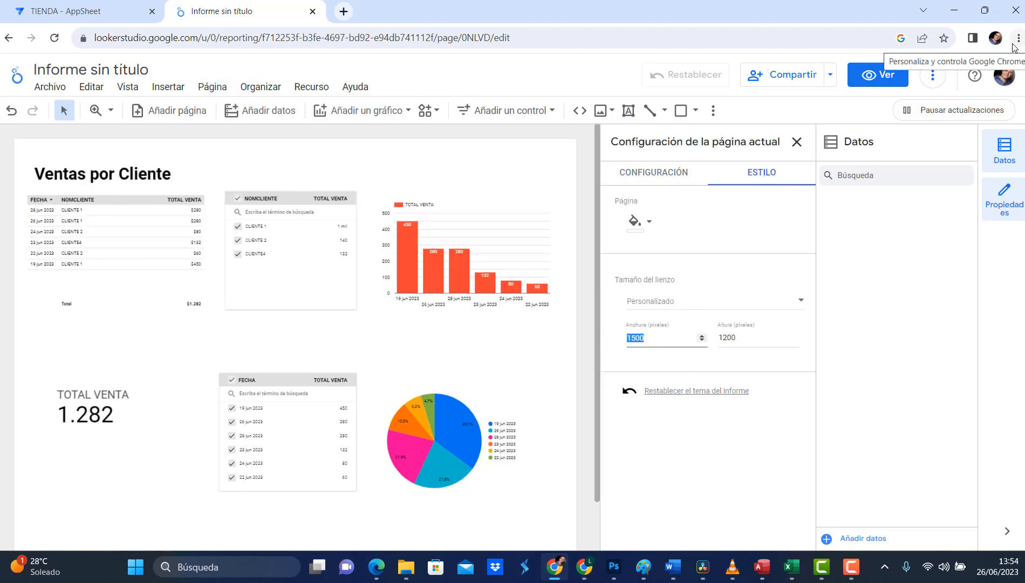
type("2500")
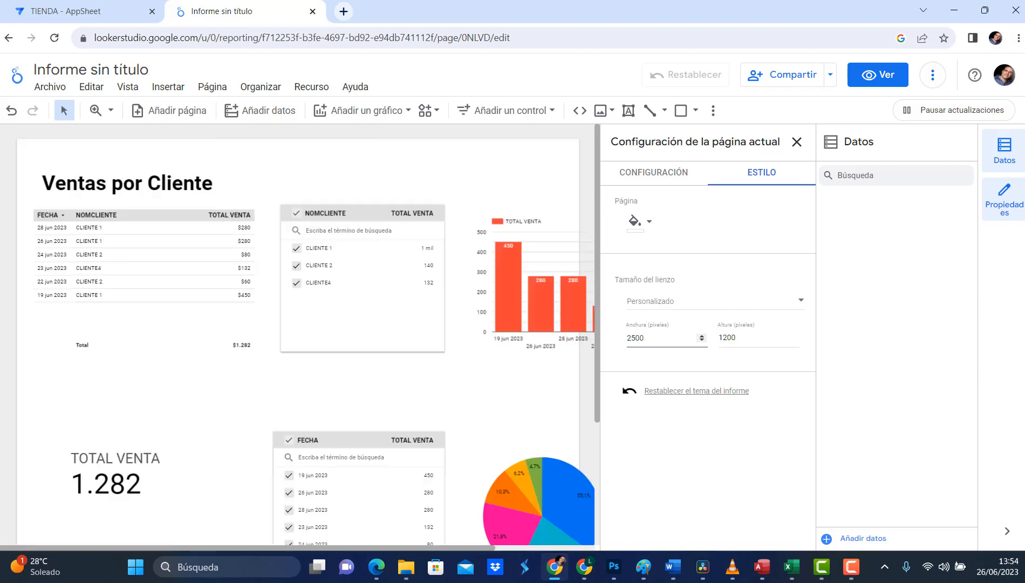
left_click(502, 171)
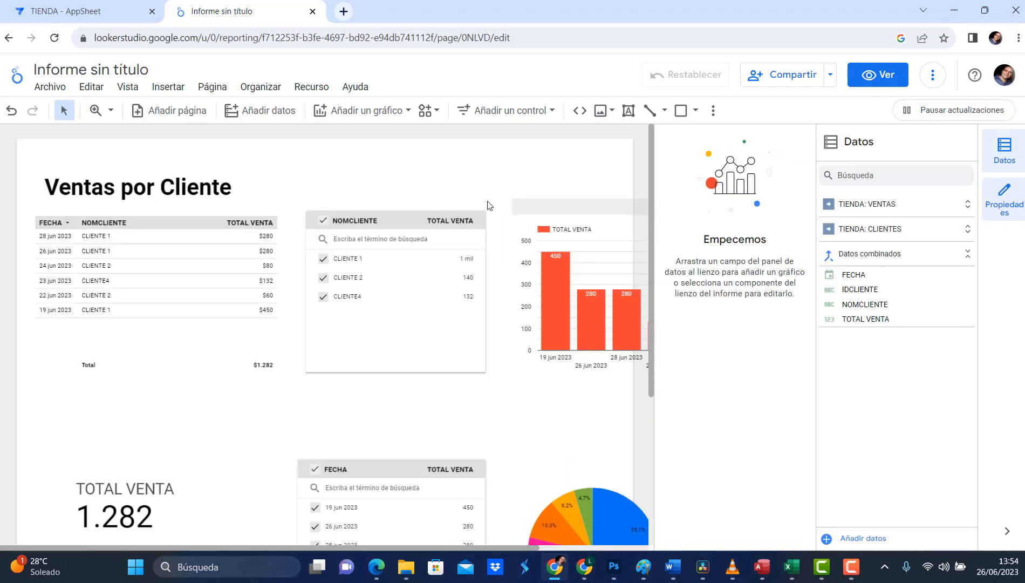
Step: Retry a canvas width of 2500 px for the current page, and set it to 1800 px instead
left_click(211, 87)
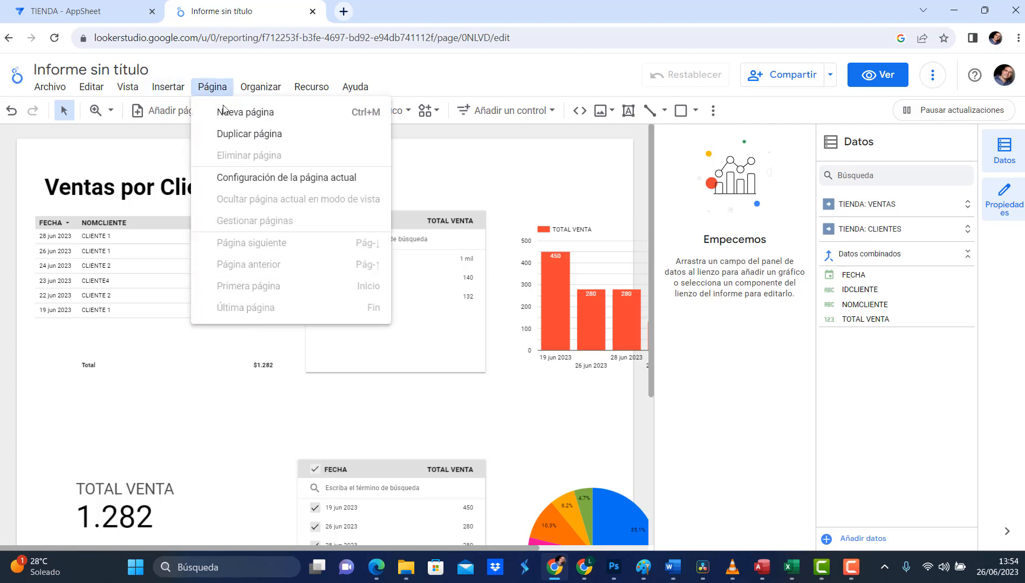
left_click(268, 177)
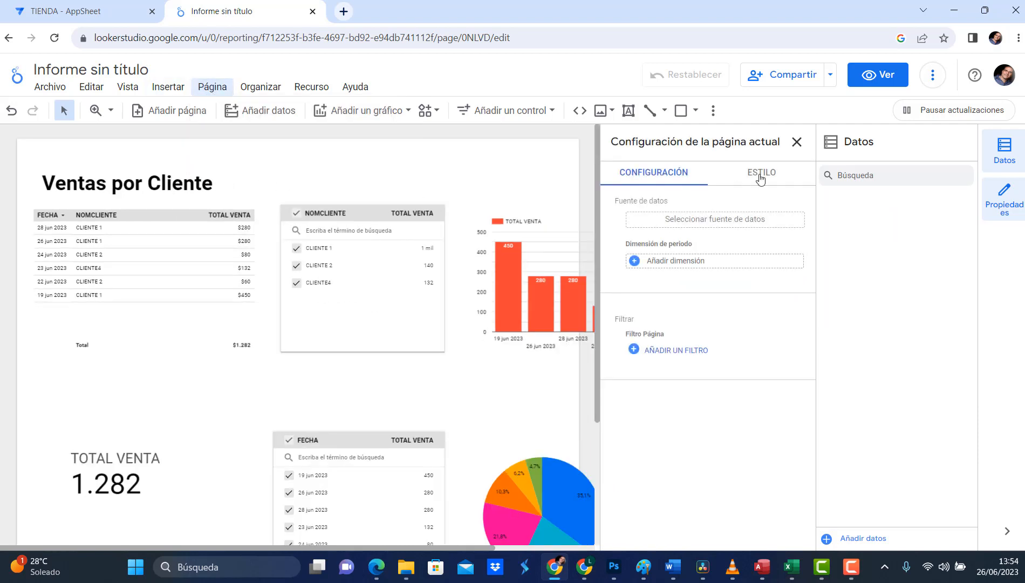
left_click(761, 176)
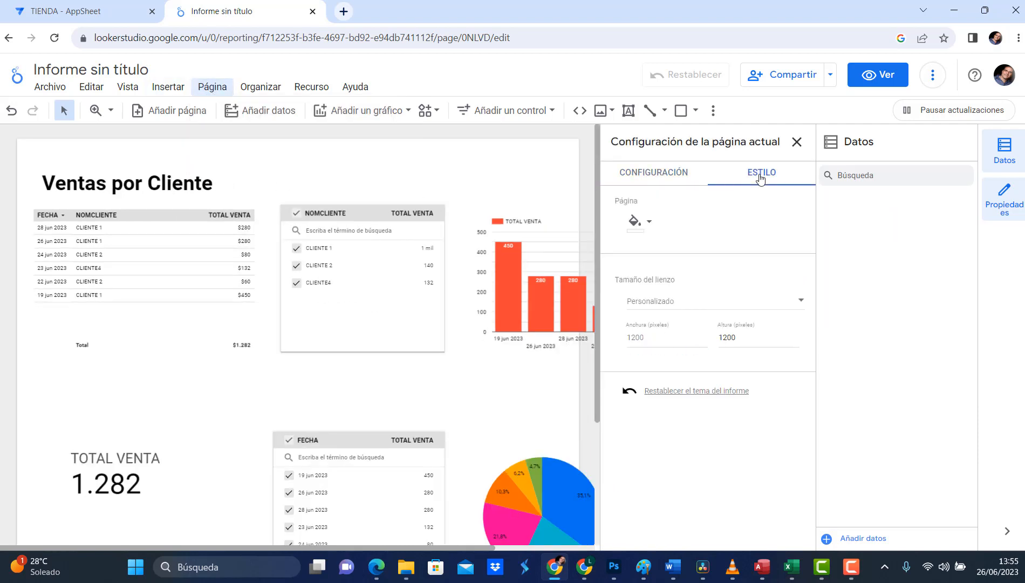
left_click(659, 338)
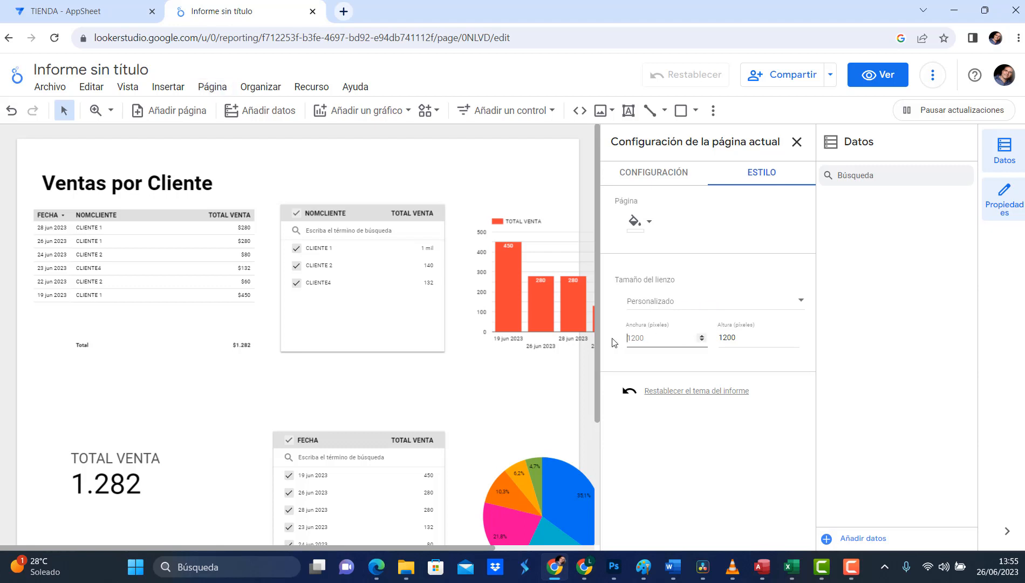
type("255")
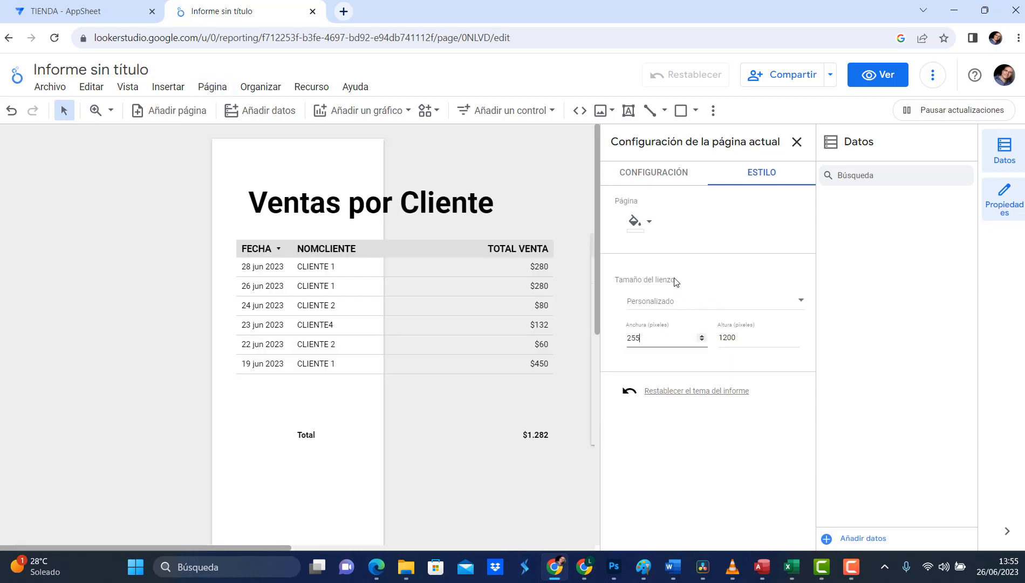
key("BackSpace")
type("00")
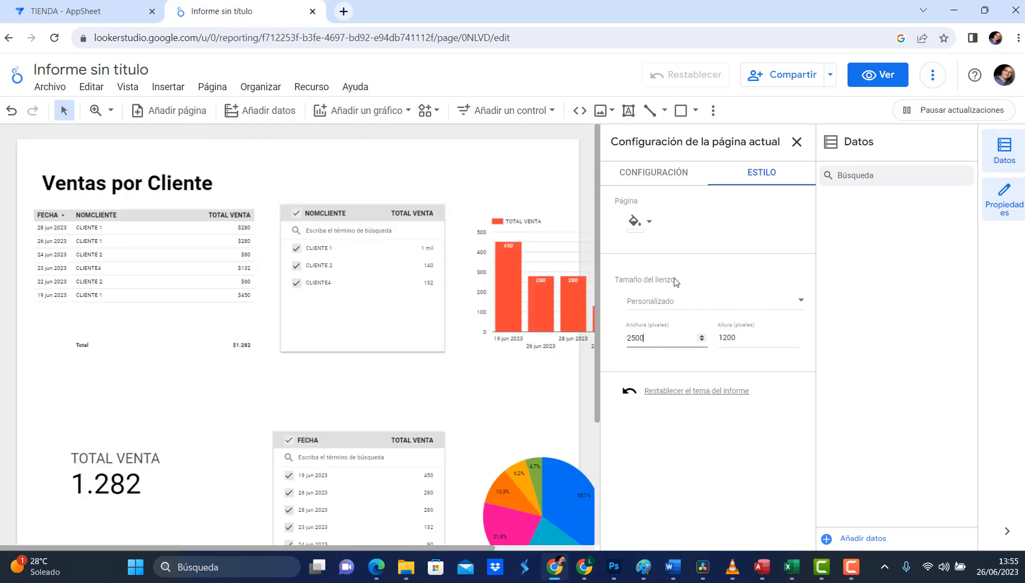
left_click(759, 345)
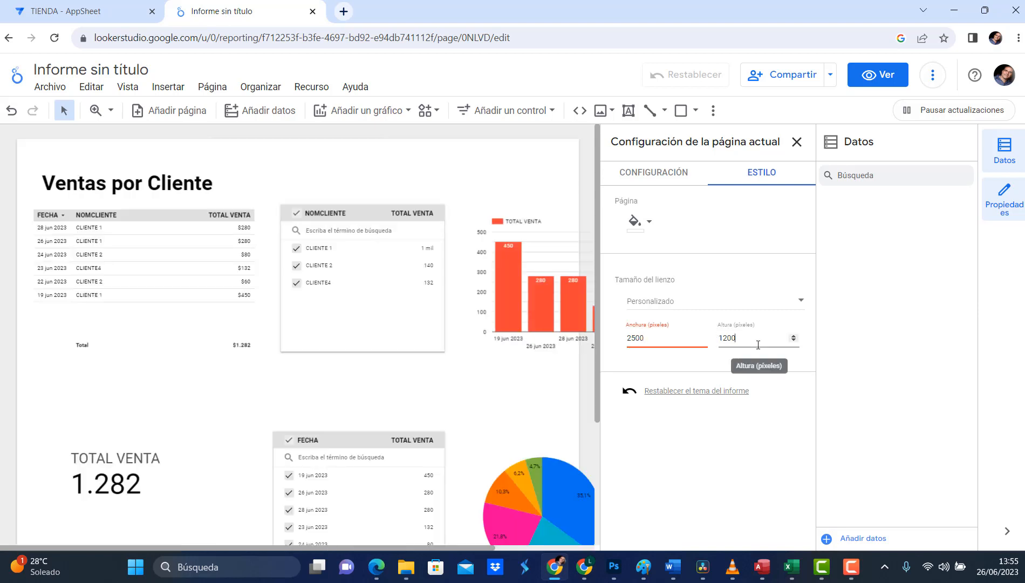
left_click(674, 337)
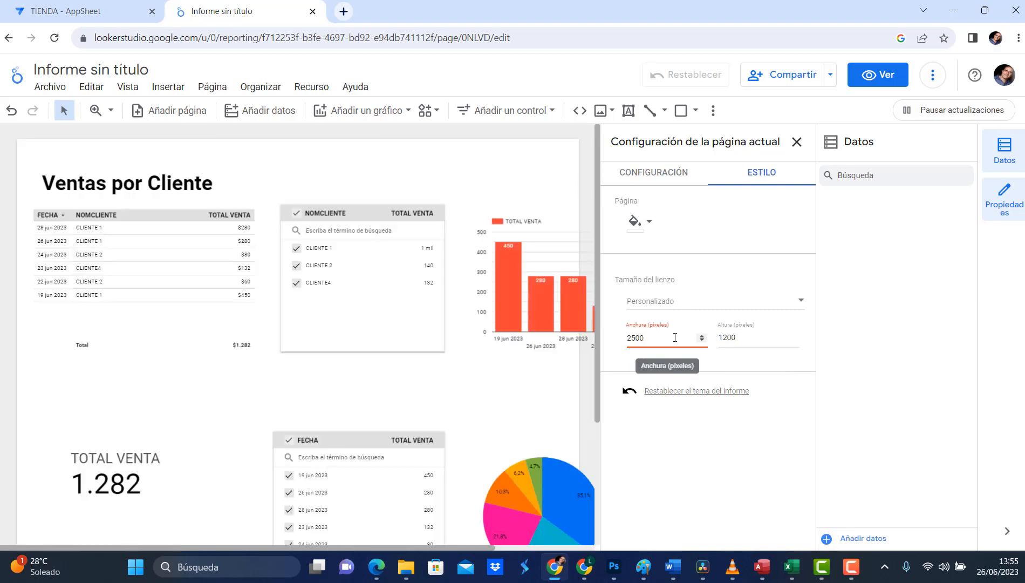
key("BackSpace")
key("BackSpace")
key("BackSpace")
key("BackSpace")
type("1800")
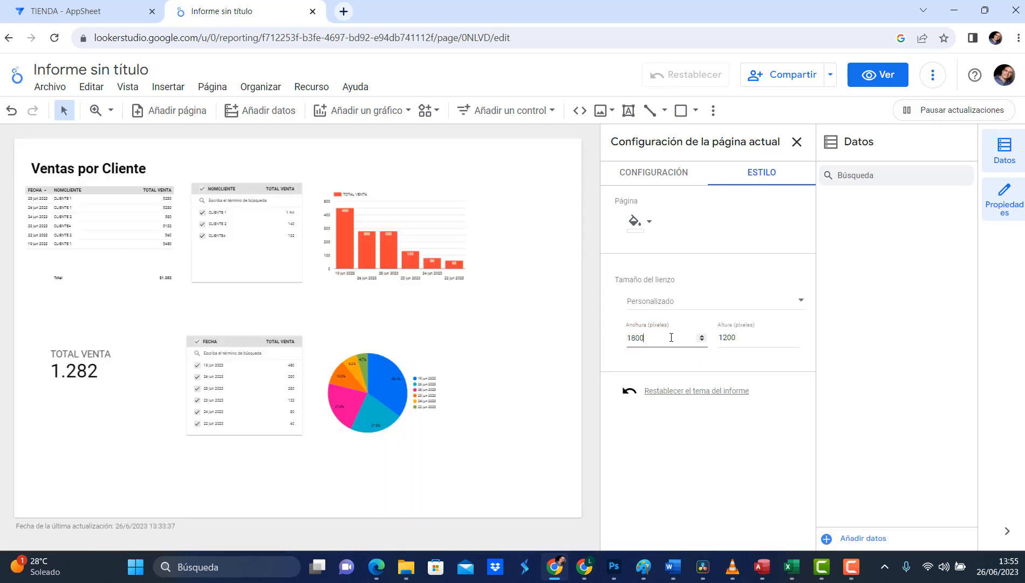
left_click(714, 459)
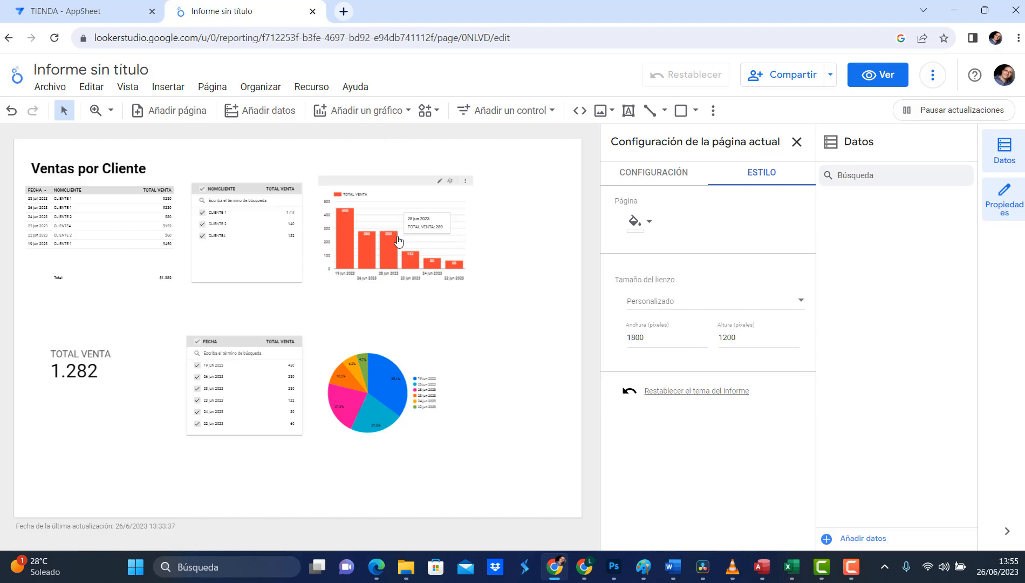
Step: Move the column and pie charts toward the page's right edge, and shift the NOMCLIENTE and FECHA lists into the freed space
left_click_drag(392, 192, 463, 184)
left_click_drag(426, 361, 503, 369)
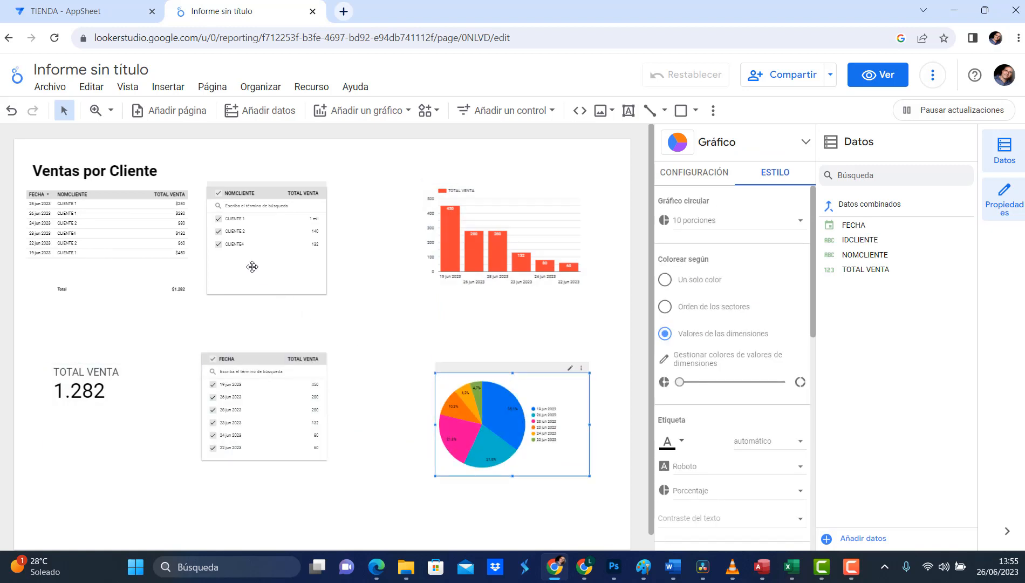
left_click_drag(252, 265, 320, 362)
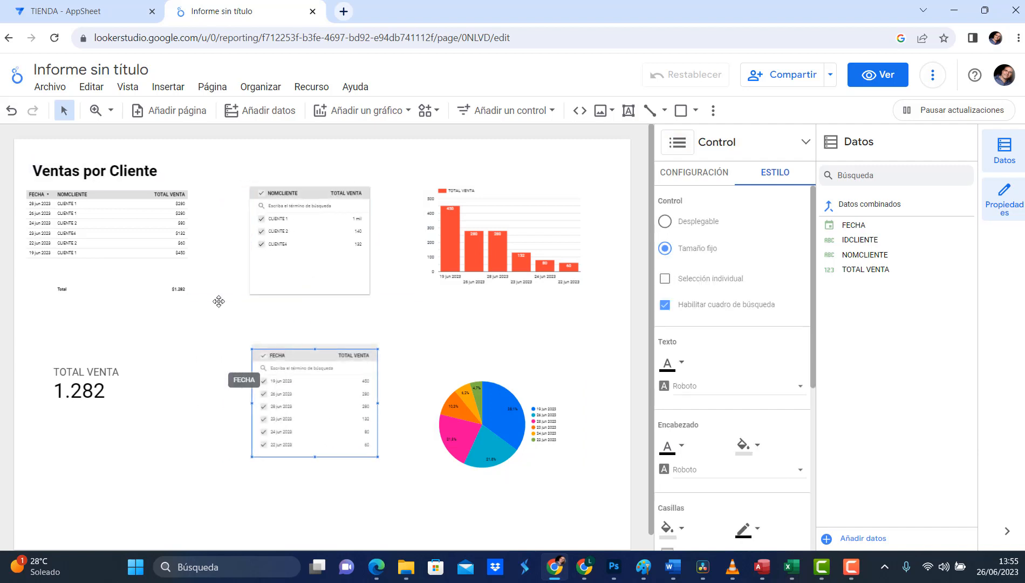
Step: Shift the sales table slightly inward from the page's left edge and align the Ventas por Cliente title above it
left_click_drag(104, 231, 130, 237)
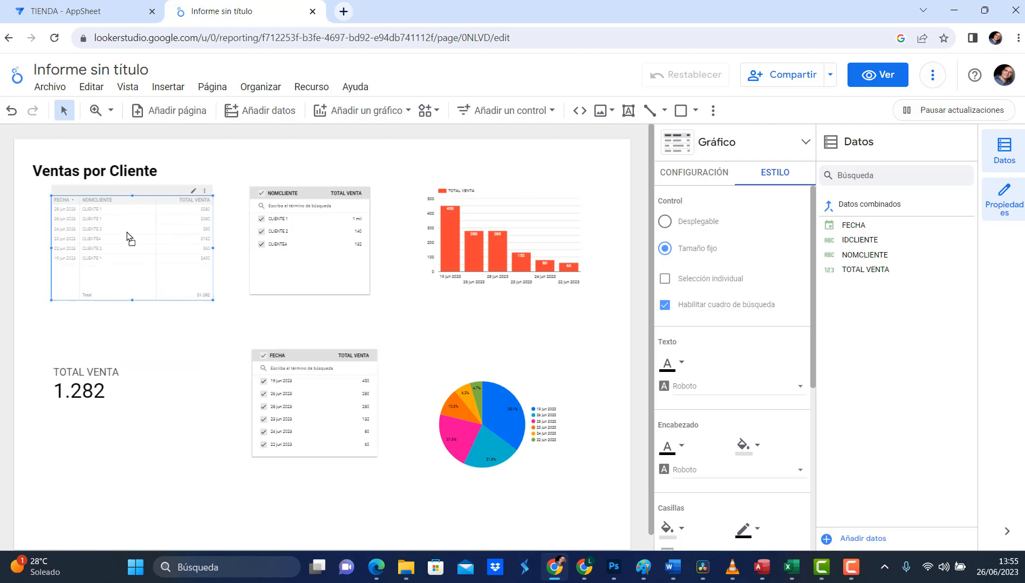
left_click(95, 173)
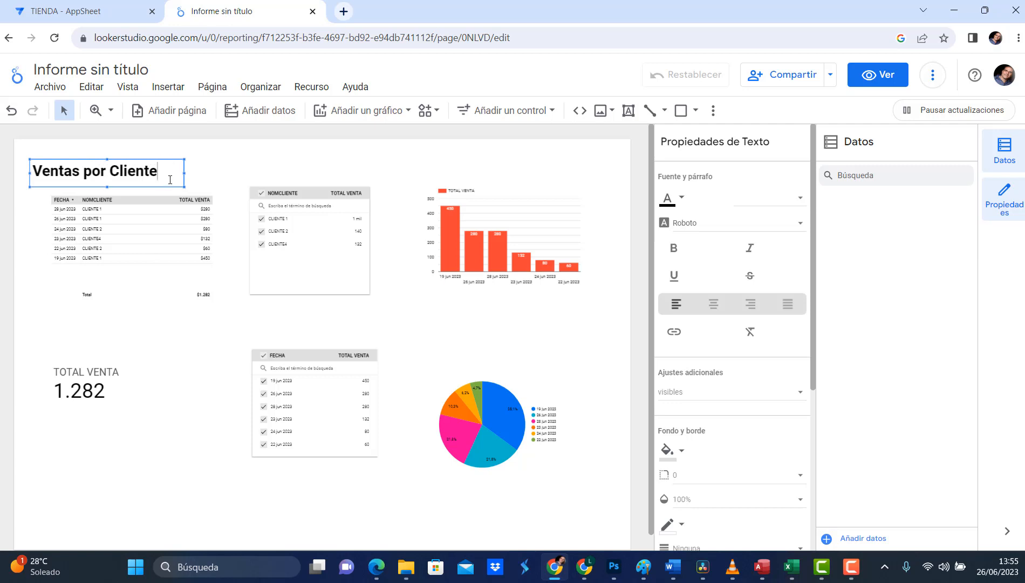
left_click_drag(159, 186, 181, 189)
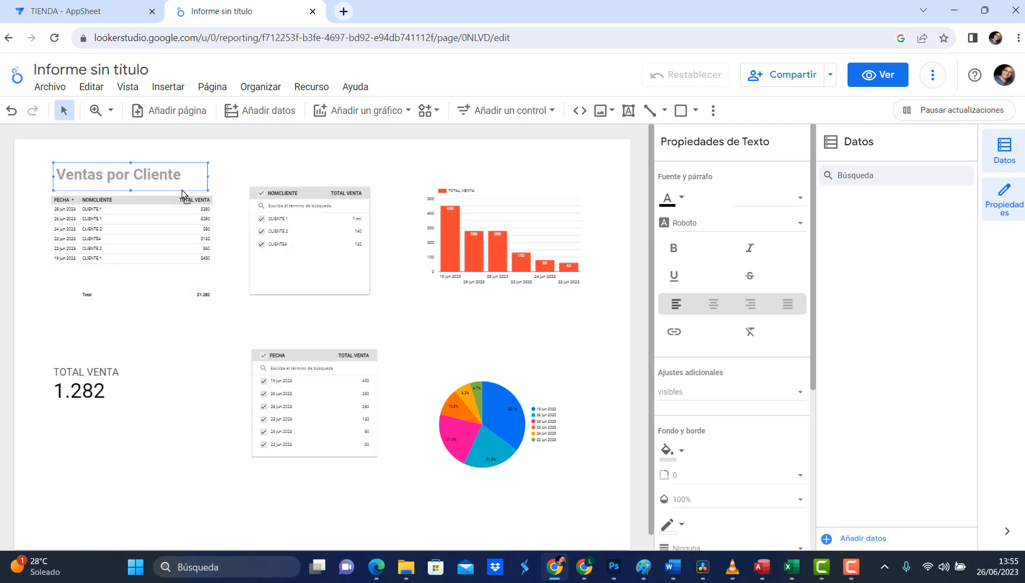
Step: Enlarge the TOTAL VENTA scorecard and place it directly below the sales table, beside the FECHA list
left_click(106, 375)
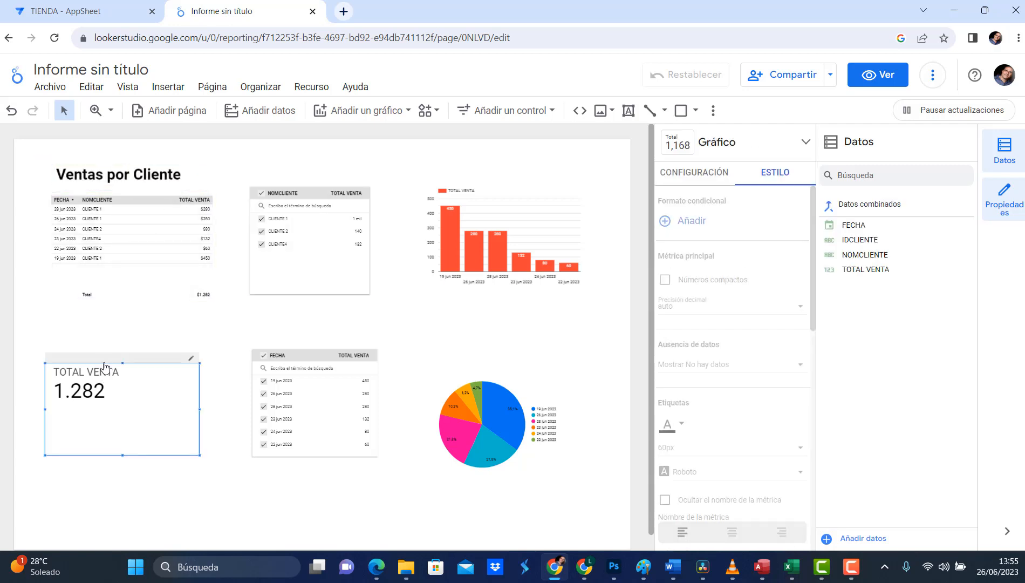
left_click_drag(107, 368, 99, 346)
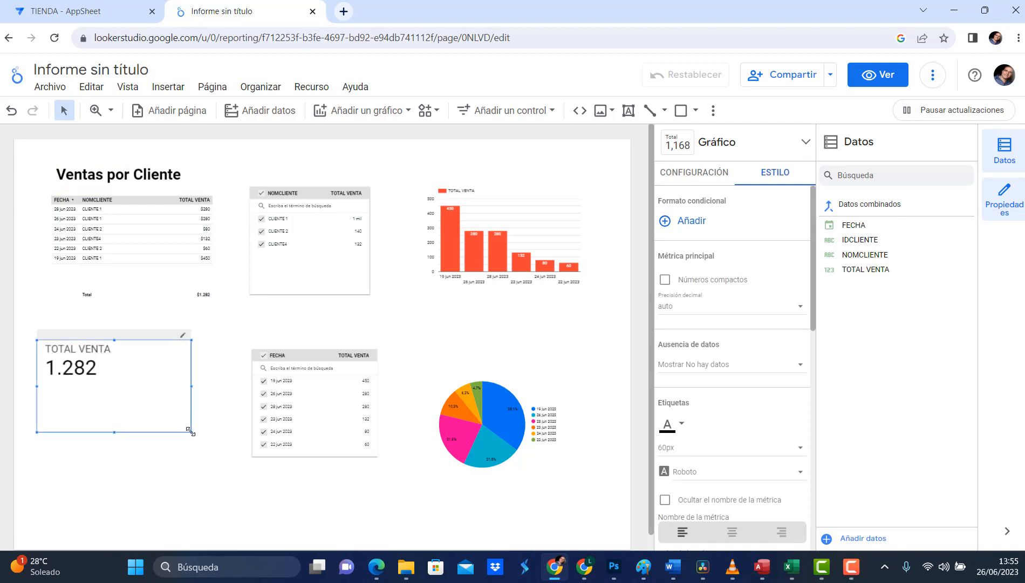
left_click_drag(190, 430, 229, 450)
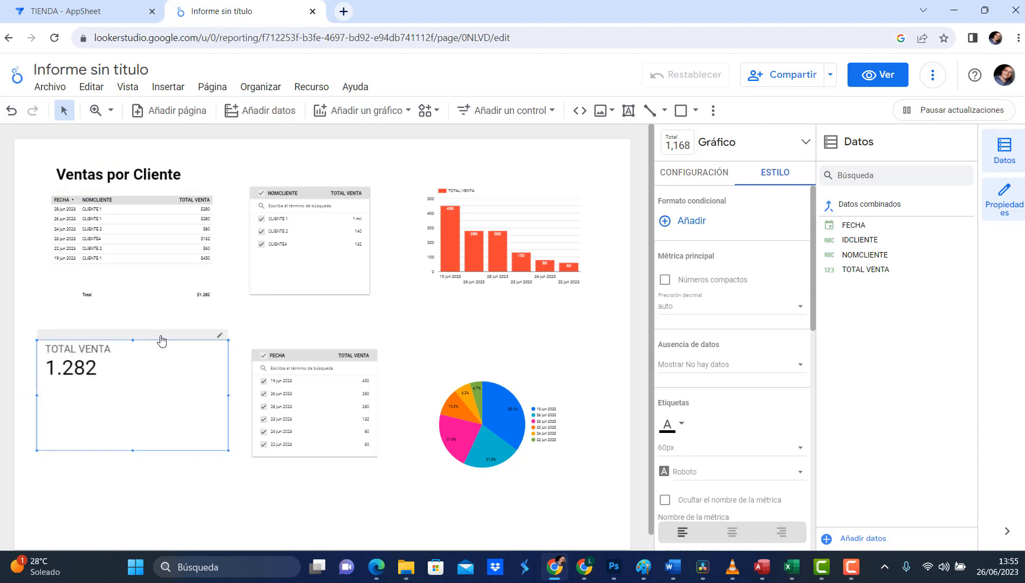
left_click_drag(161, 339, 176, 346)
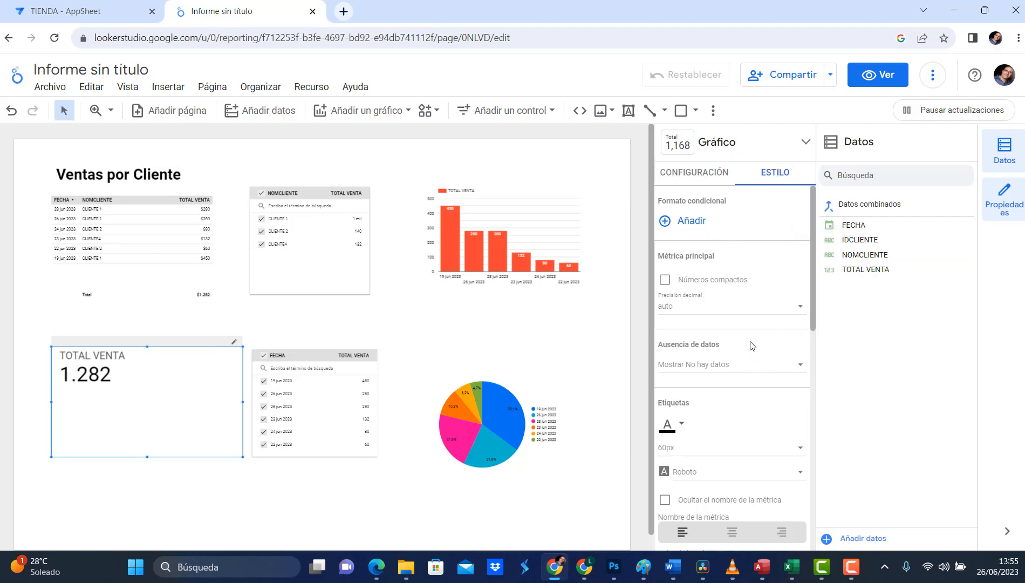
Step: Set the font size of the TOTAL VENTA scorecard's labels to 96px
scroll(751, 345, "down", 10)
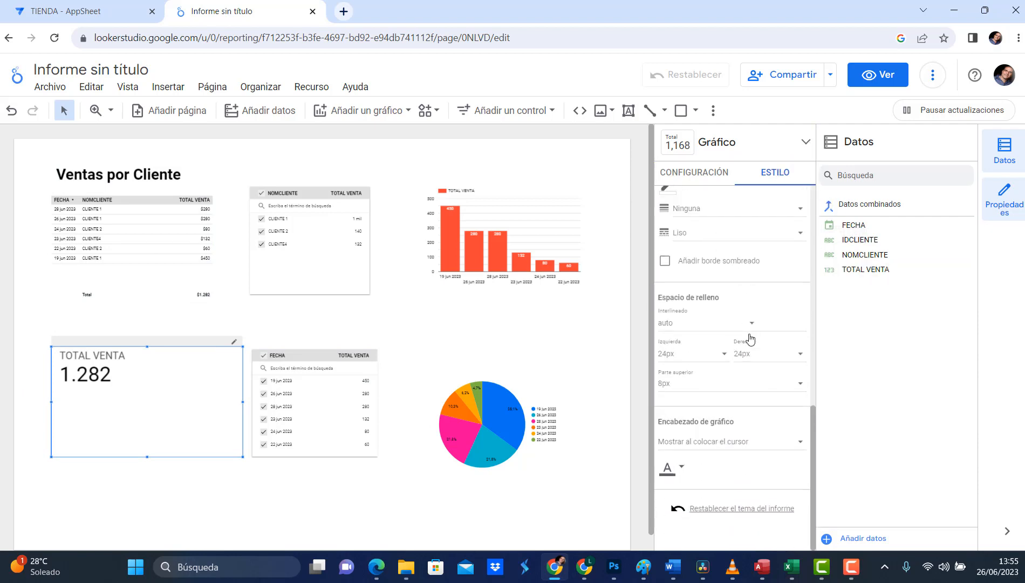
scroll(750, 345, "up", 8)
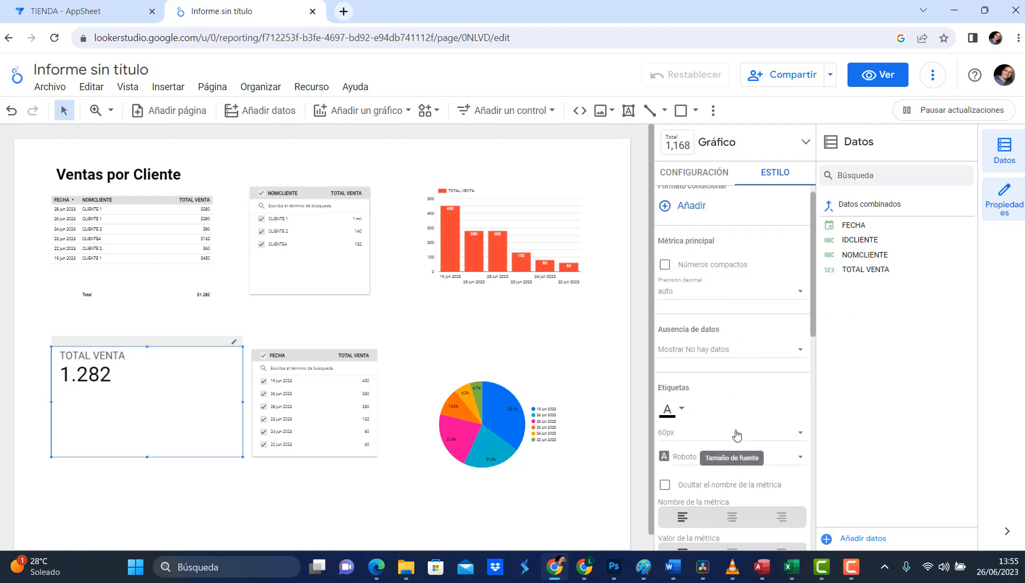
left_click(738, 435)
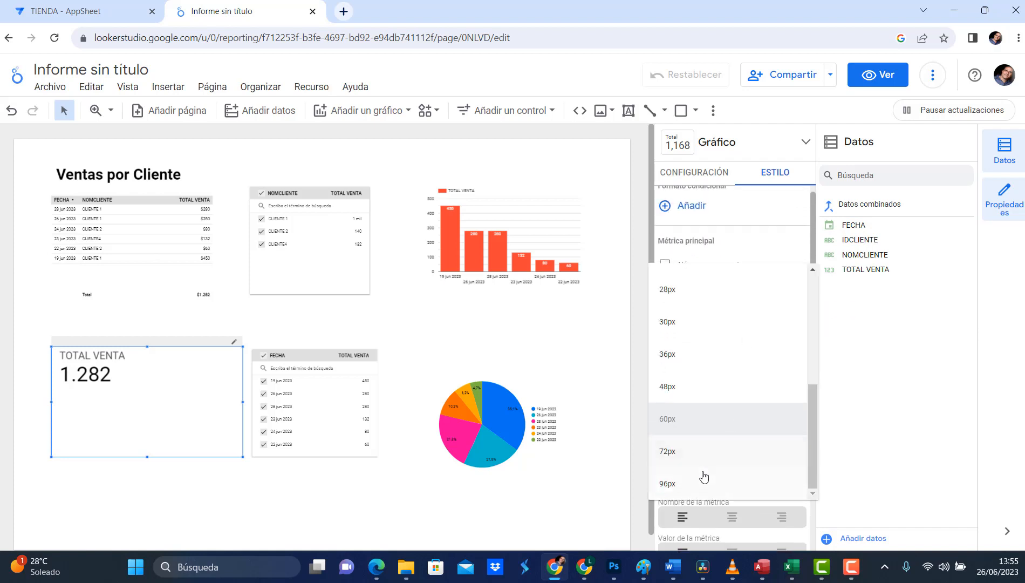
left_click(692, 486)
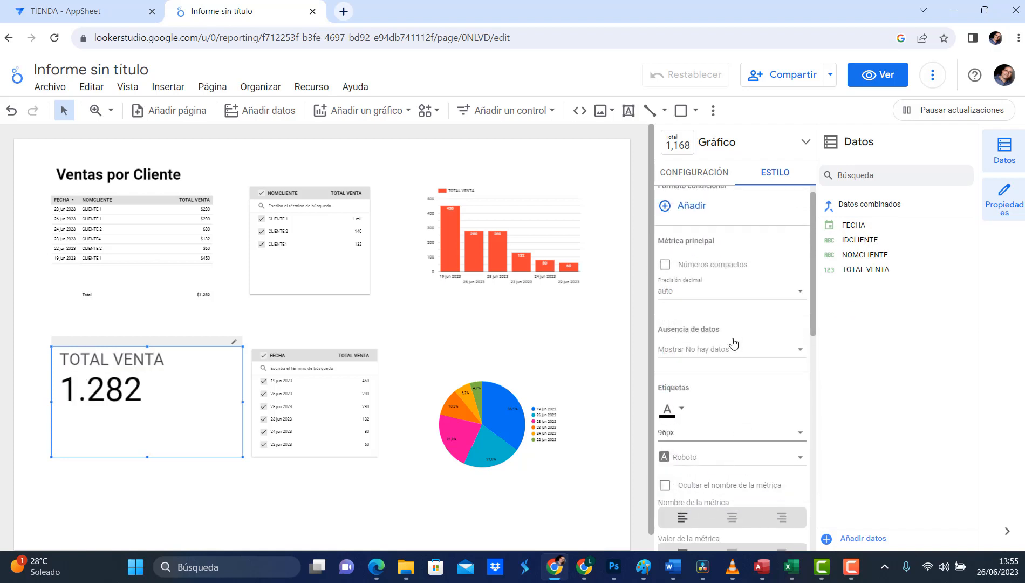
left_click(725, 437)
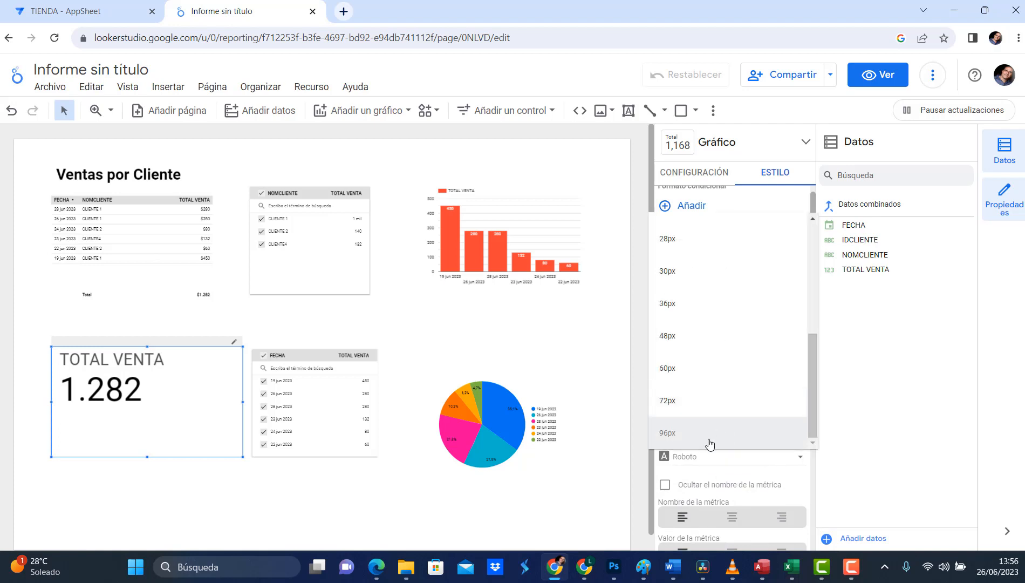
left_click(710, 440)
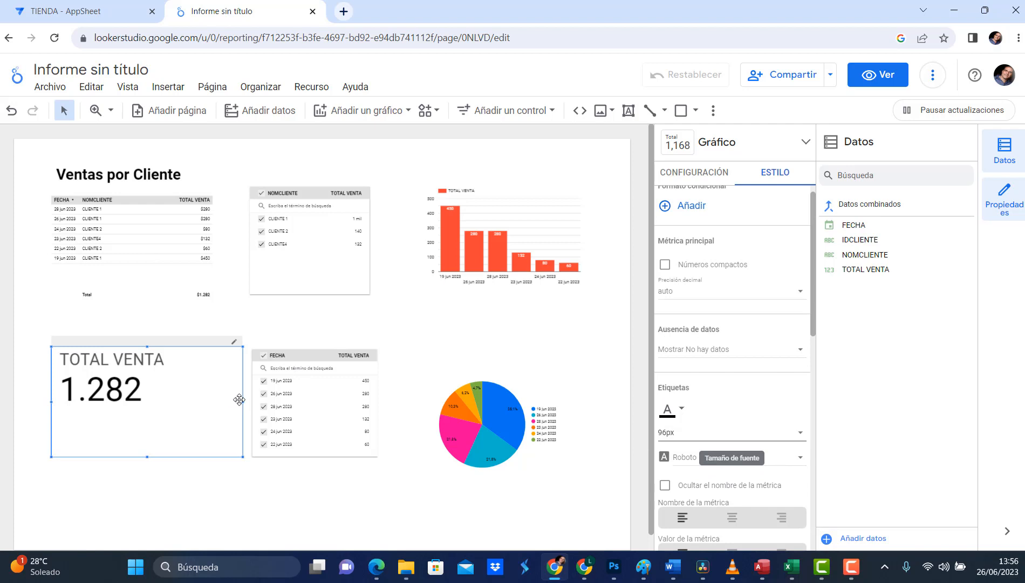
Step: Shrink the TOTAL VENTA scorecard's frame around its text and reposition it slightly lower and further inward beneath the sales table
left_click_drag(242, 402, 186, 402)
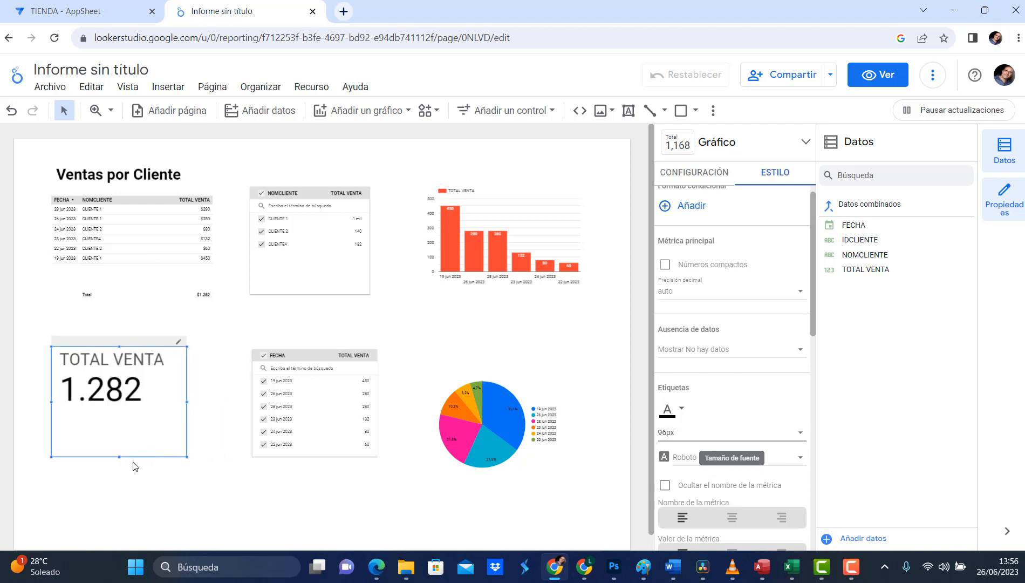
mouse_move(119, 459)
left_mouse_down()
mouse_move(108, 431)
mouse_move(142, 454)
mouse_move(130, 450)
left_mouse_up()
left_click(701, 172)
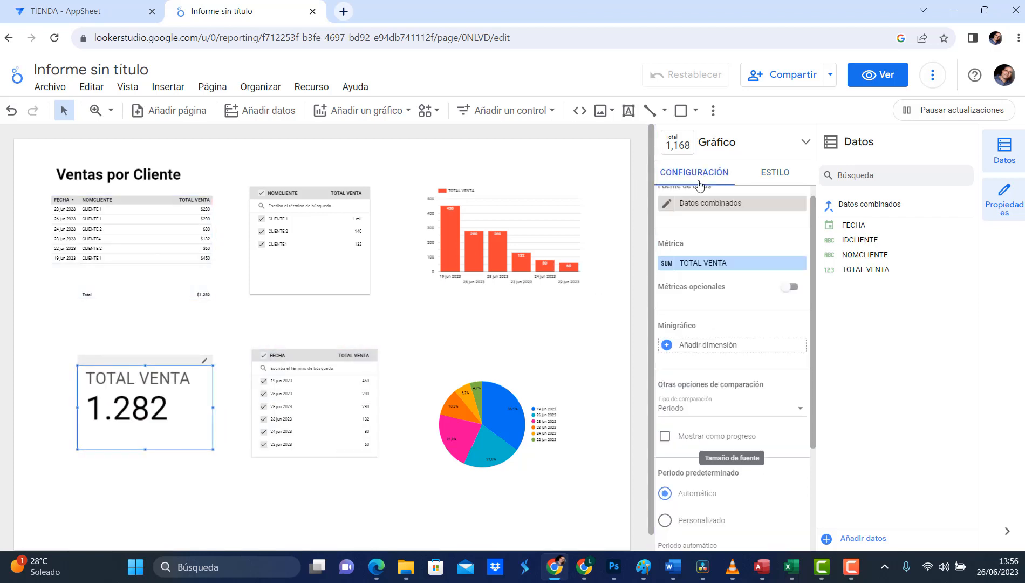
scroll(696, 345, "down", 5)
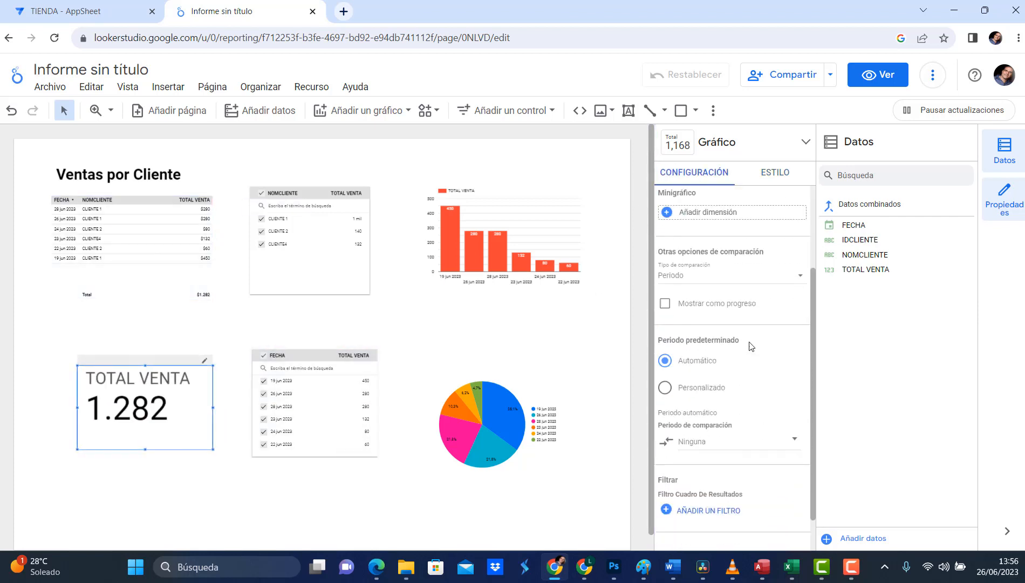
left_click(421, 331)
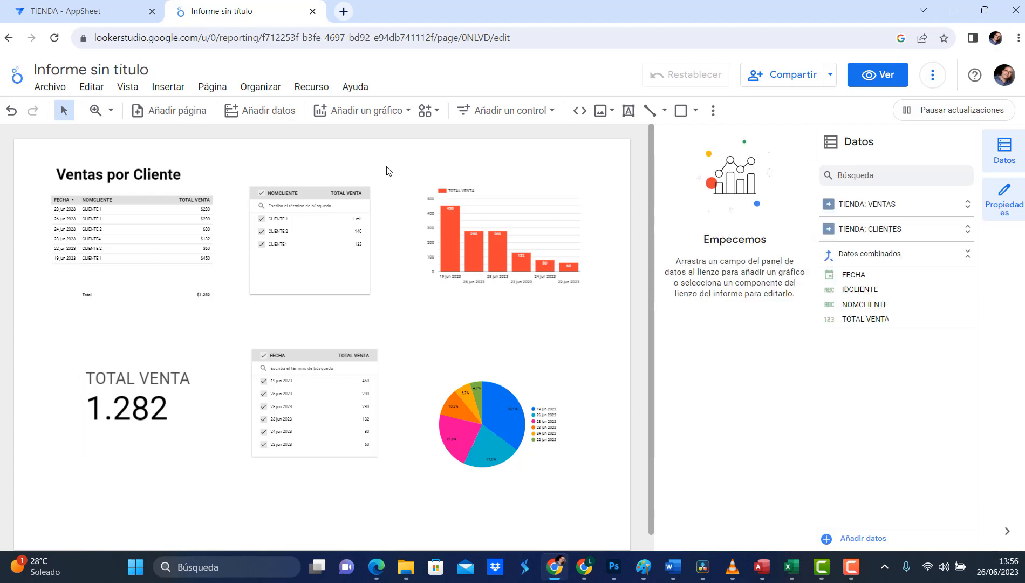
Step: Enable the Multifiltro interaction for the sales table
left_click(145, 230)
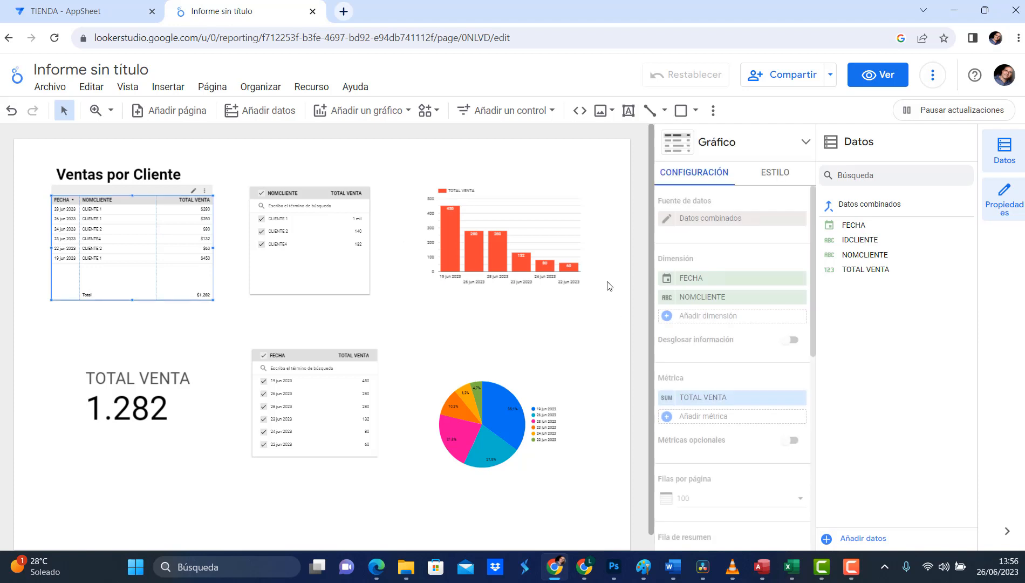
scroll(700, 383, "down", 5)
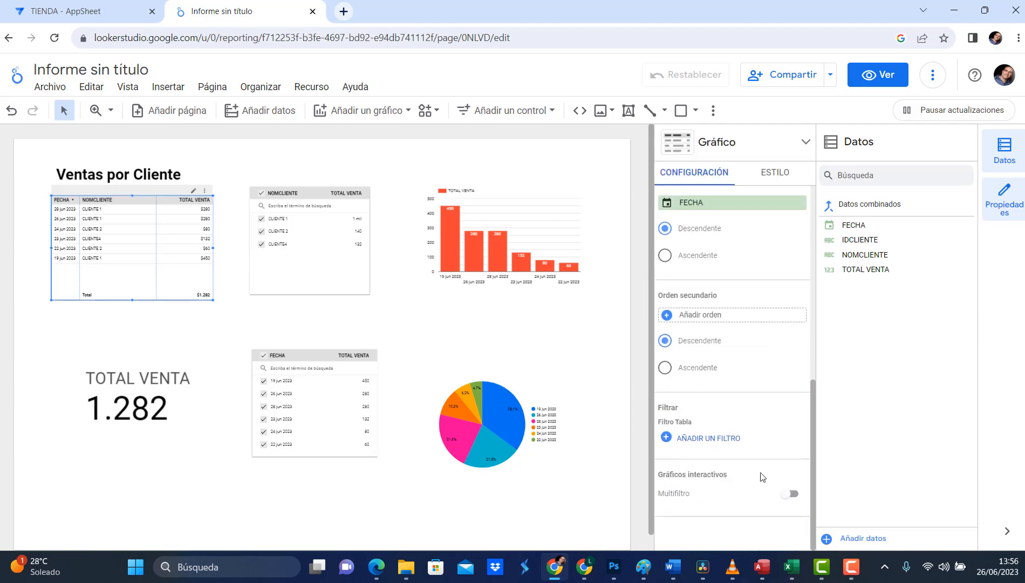
left_click(791, 494)
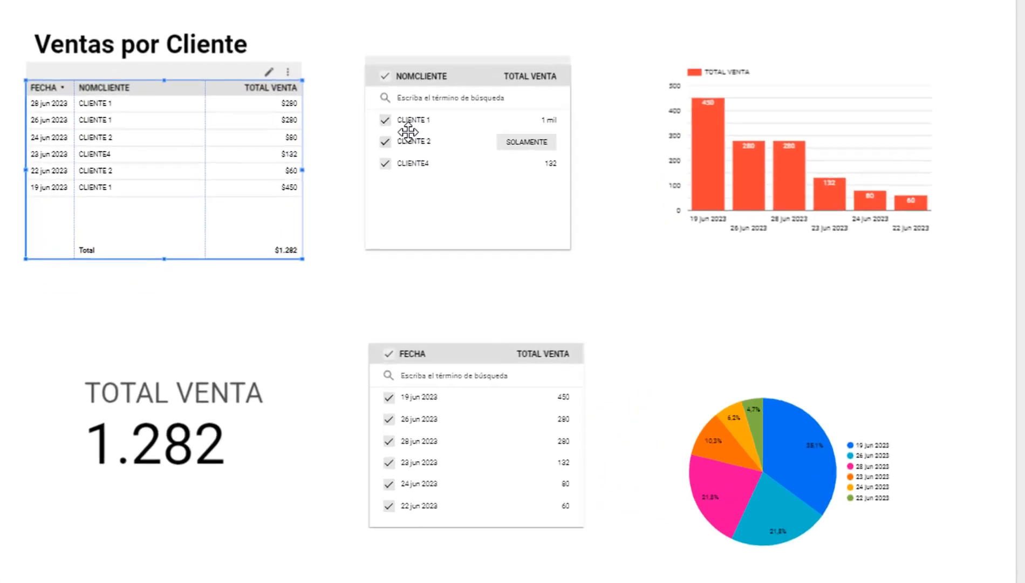
Step: Filter the dashboard to only CLIENTE 1 in the NOMCLIENTE list and only 19 jun 2023 in the FECHA list
left_click(277, 219)
left_click(433, 103)
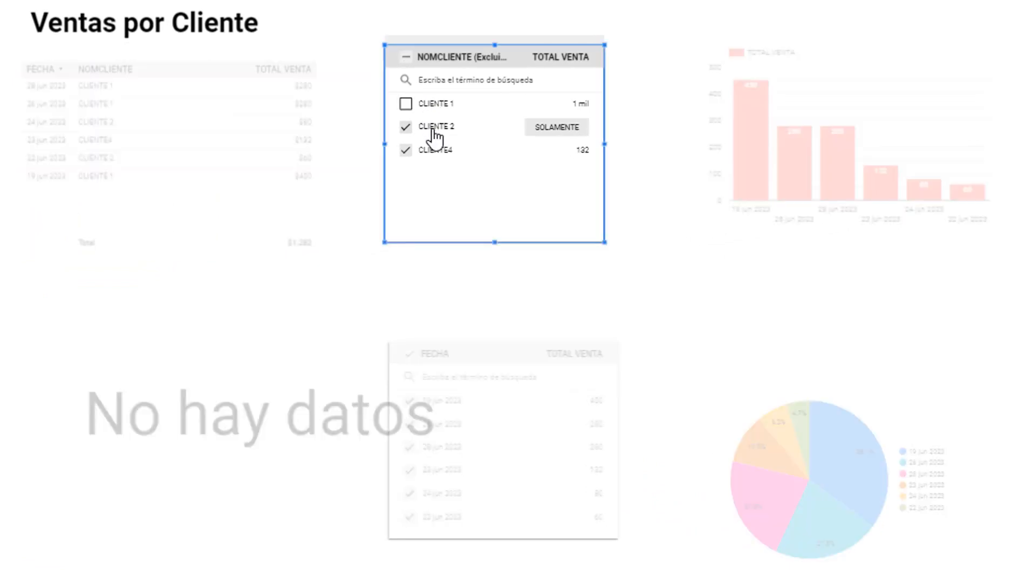
left_click(434, 135)
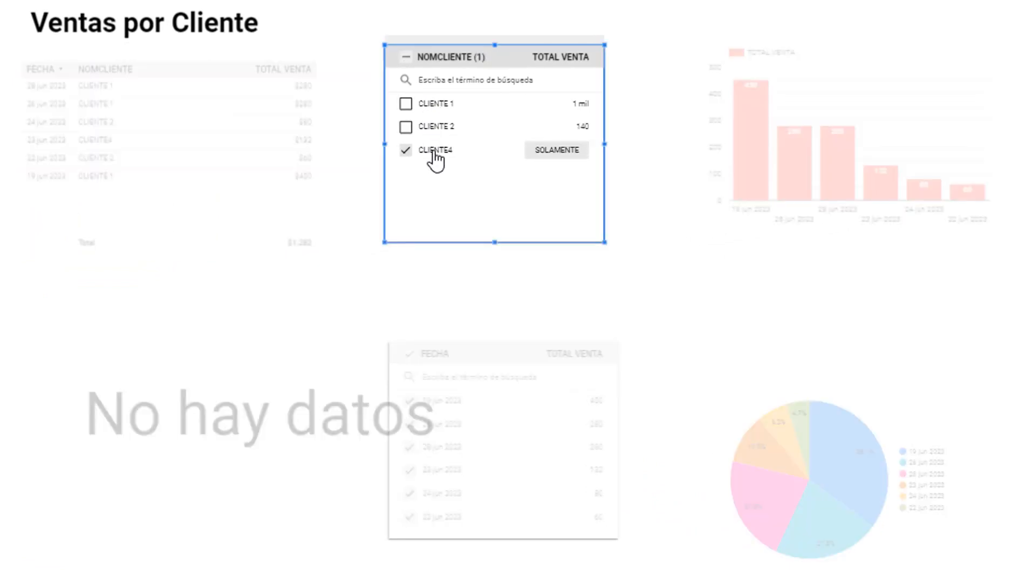
left_click(434, 150)
left_click(424, 152)
left_click(426, 133)
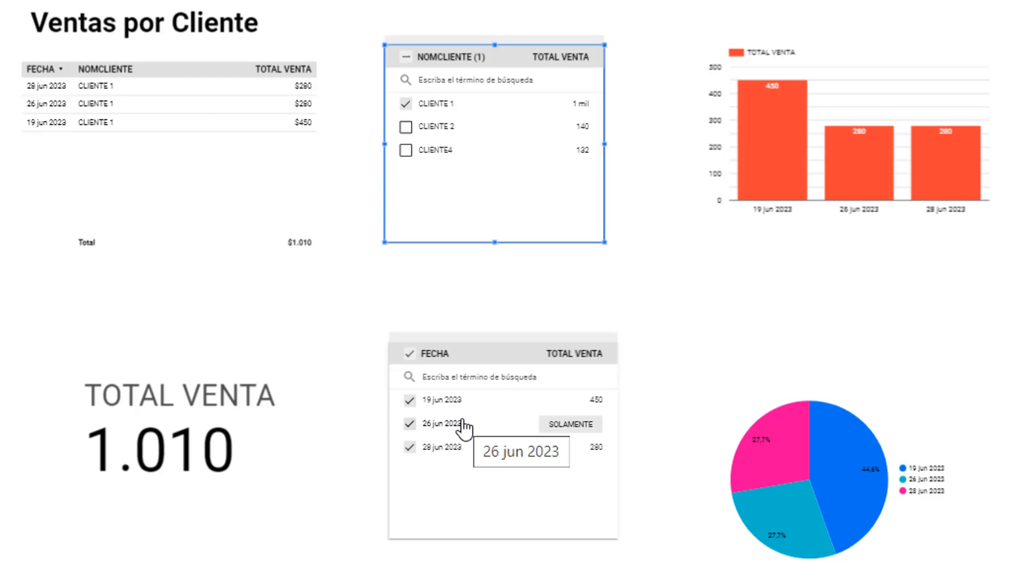
left_click(410, 423)
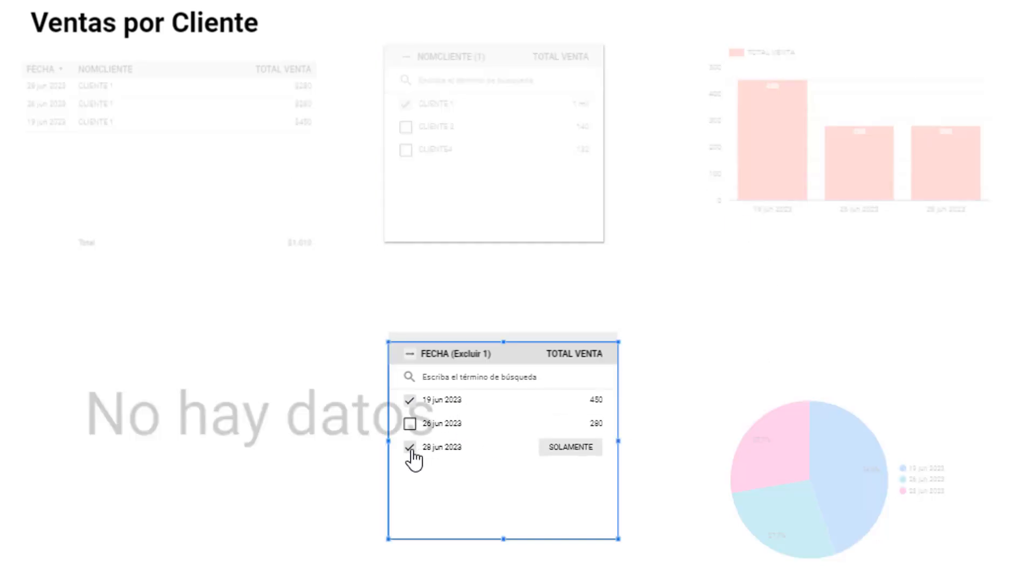
left_click(410, 448)
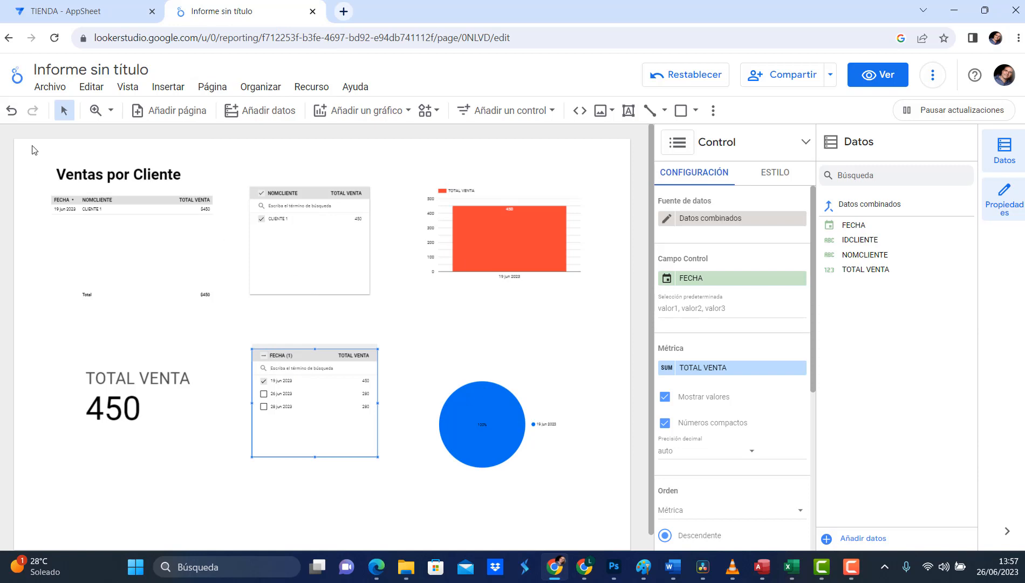
Step: Disable the Multifiltro interaction for the sales table
scroll(731, 472, "down", 5)
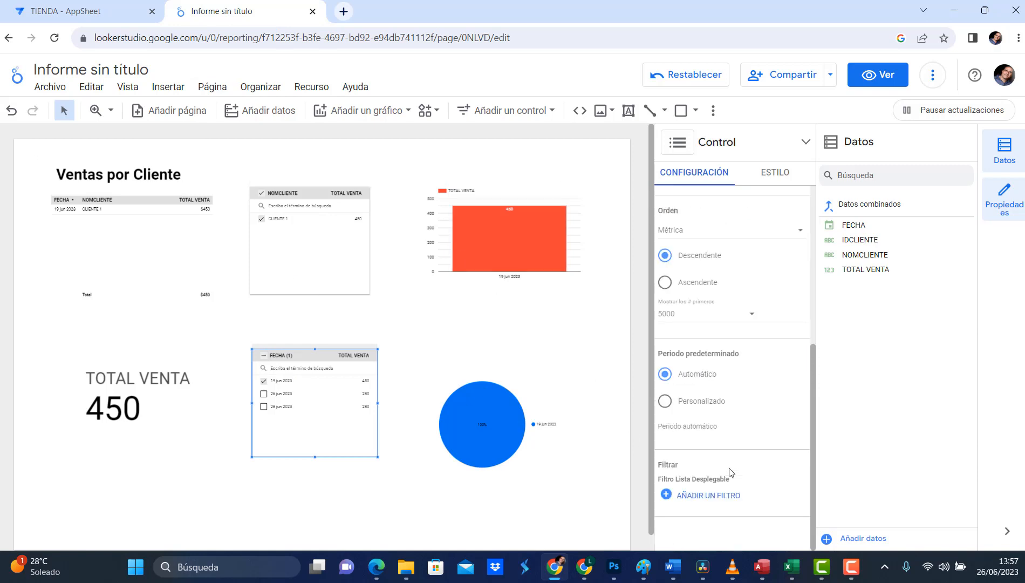
left_click(158, 252)
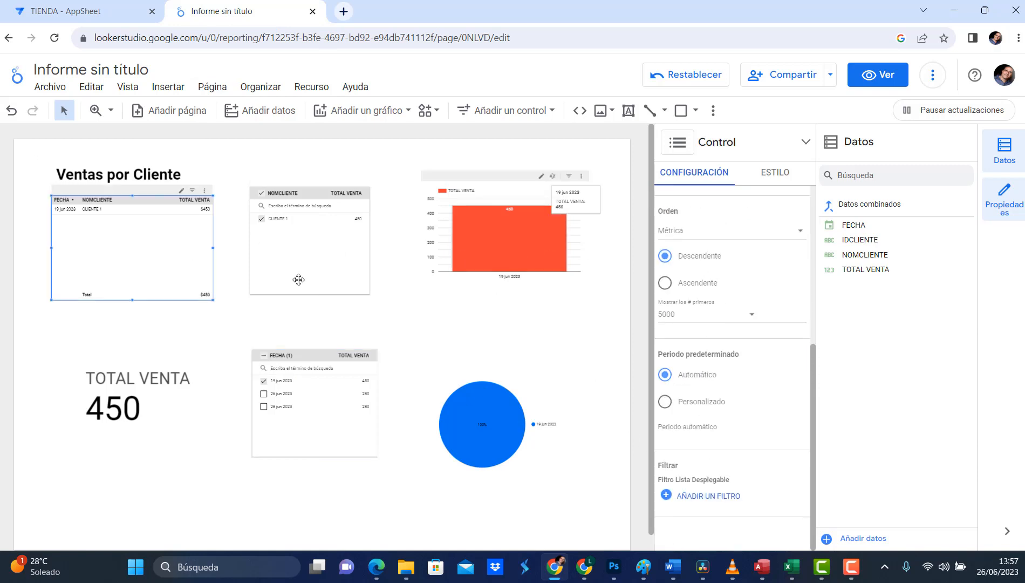
scroll(740, 463, "down", 5)
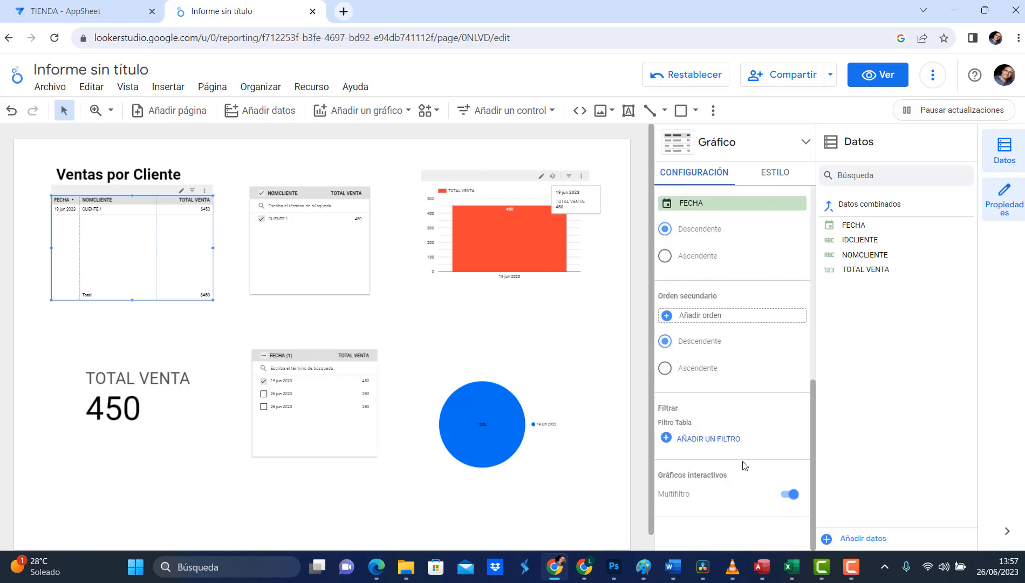
left_click(797, 490)
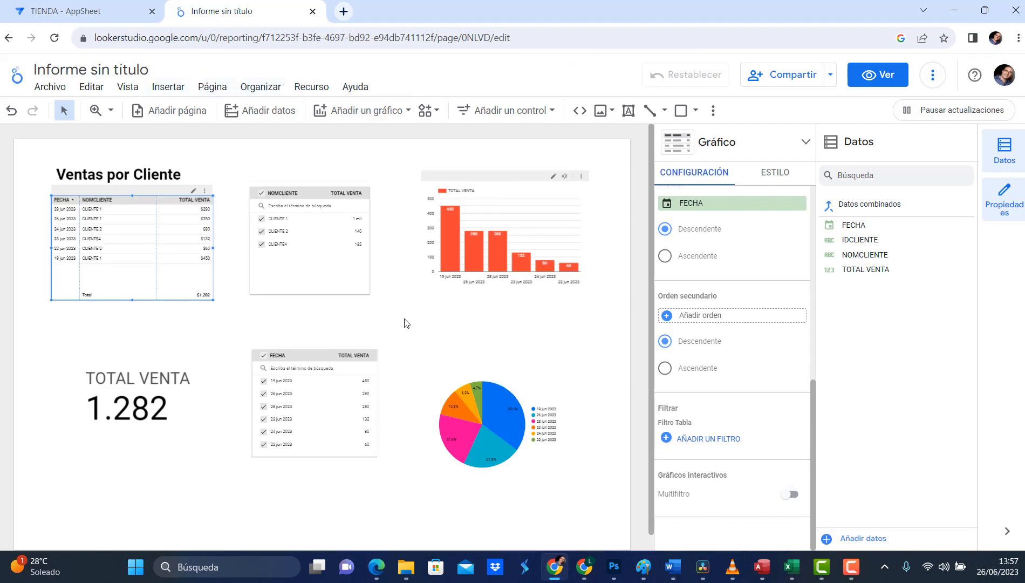
Step: Try pale yellow as the current page's background color, and set it to light green instead
left_click(221, 91)
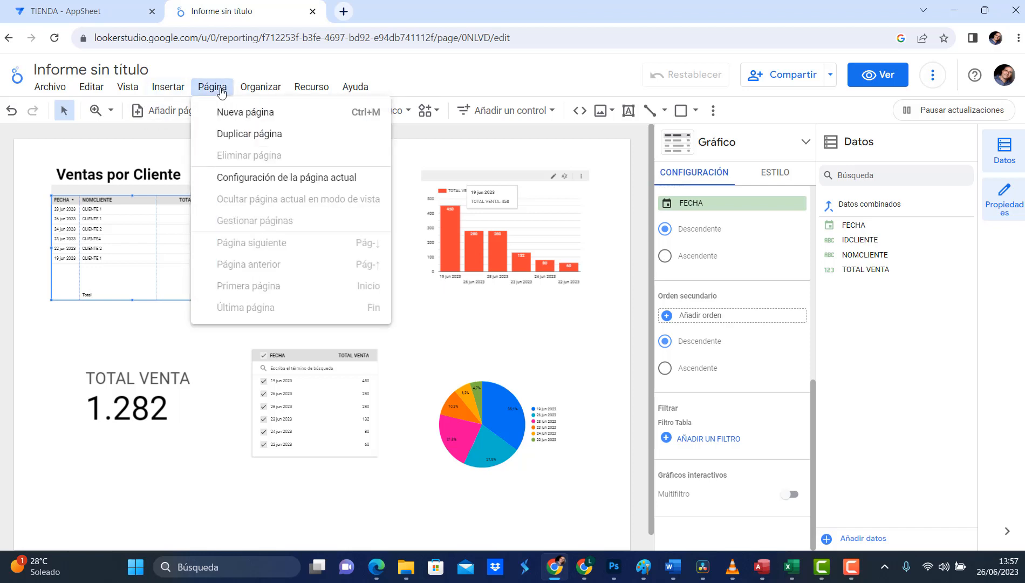
left_click(281, 177)
left_click(767, 174)
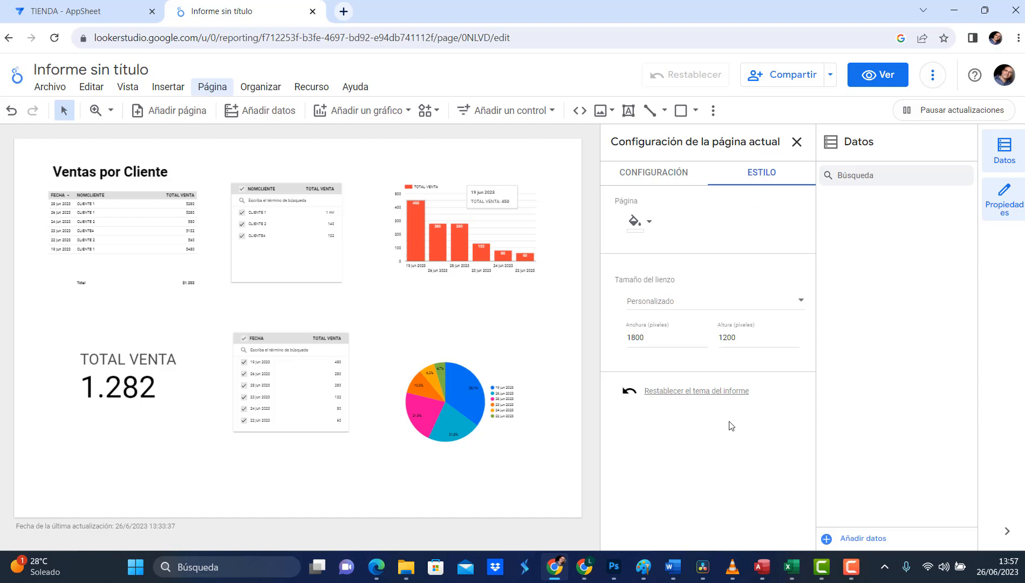
left_click(645, 229)
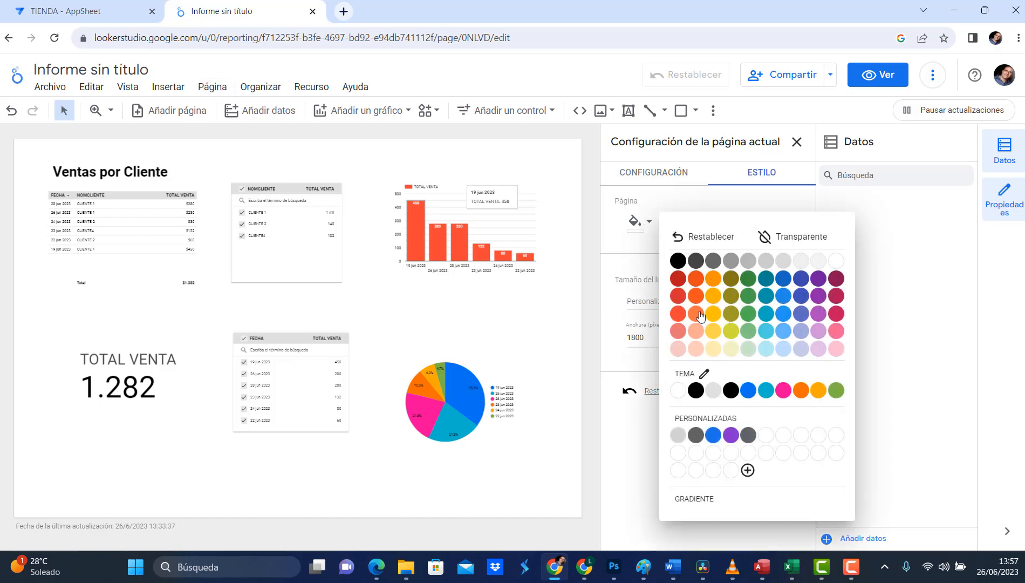
left_click(733, 348)
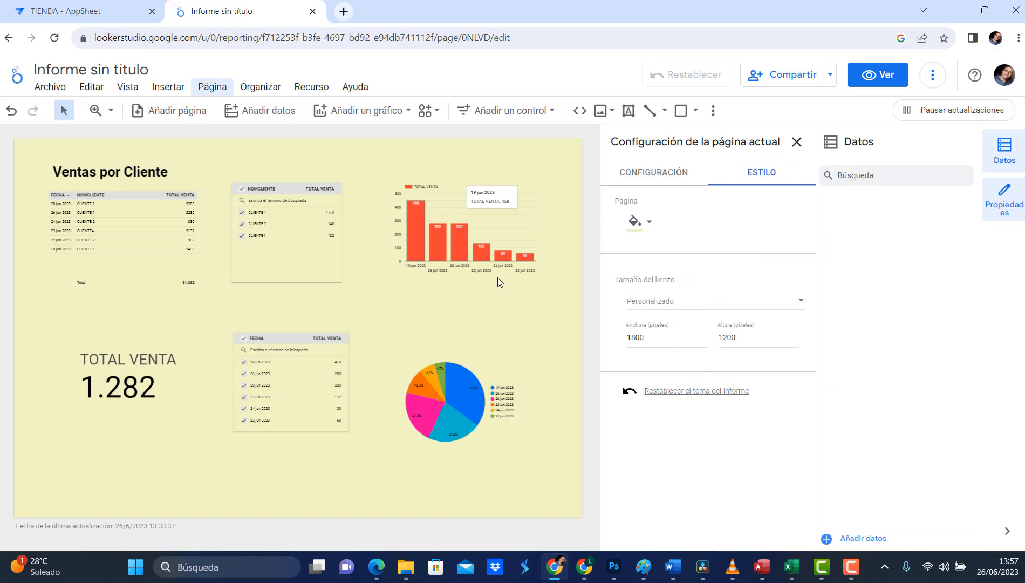
left_click(652, 224)
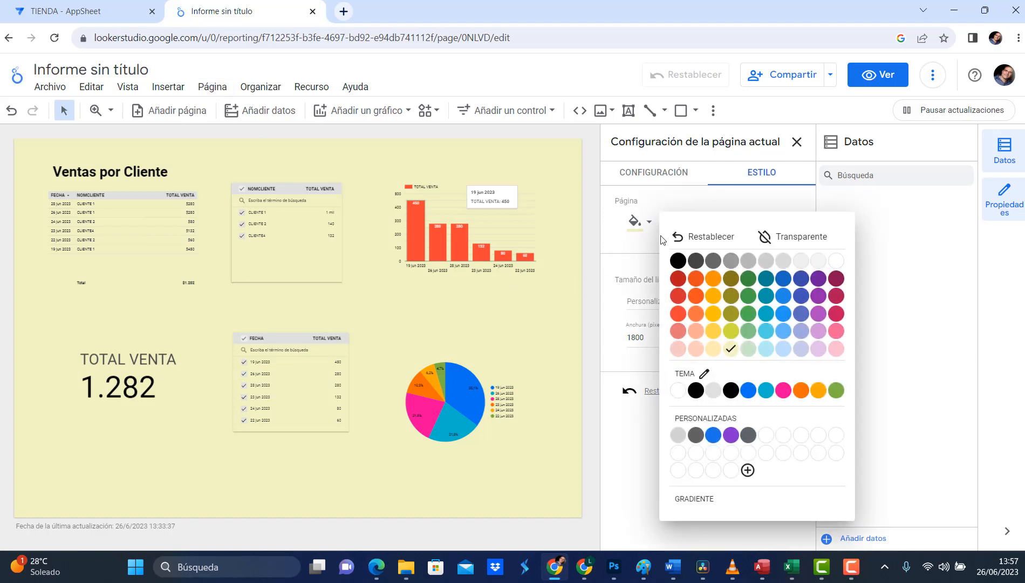
left_click(749, 350)
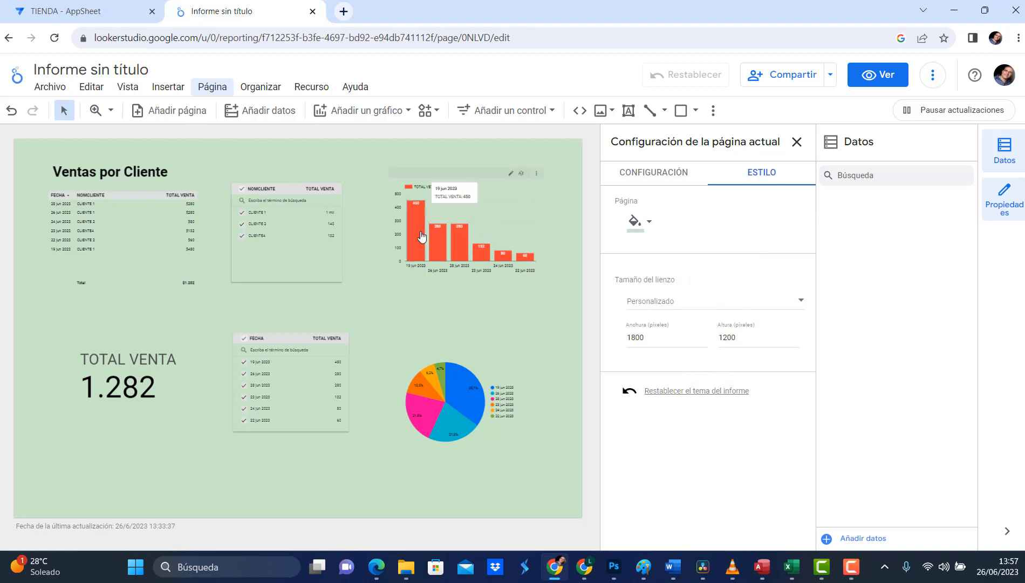
Step: Change the TOTAL VENTA scorecard's label text color to green
left_click(136, 385)
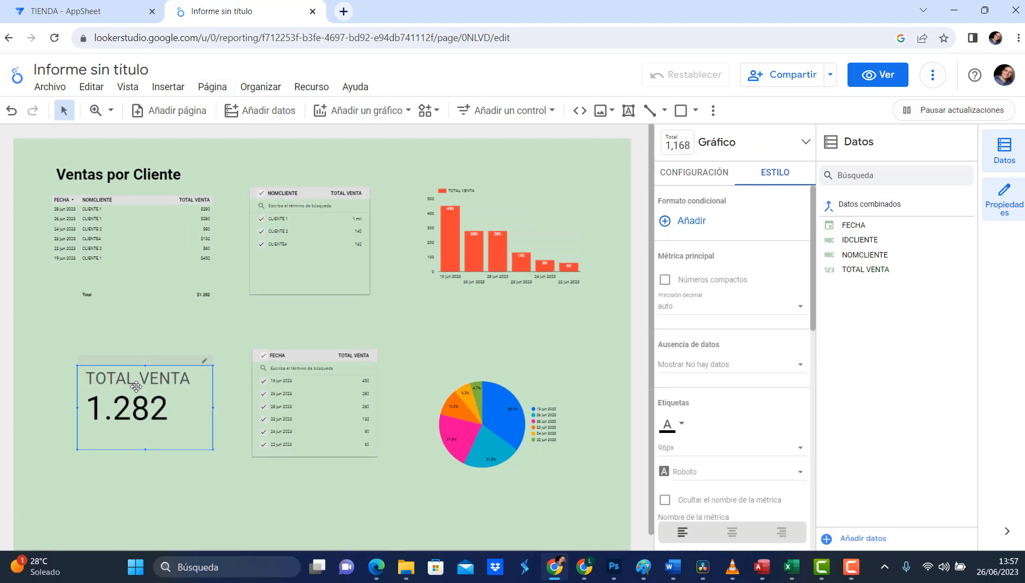
left_click(681, 427)
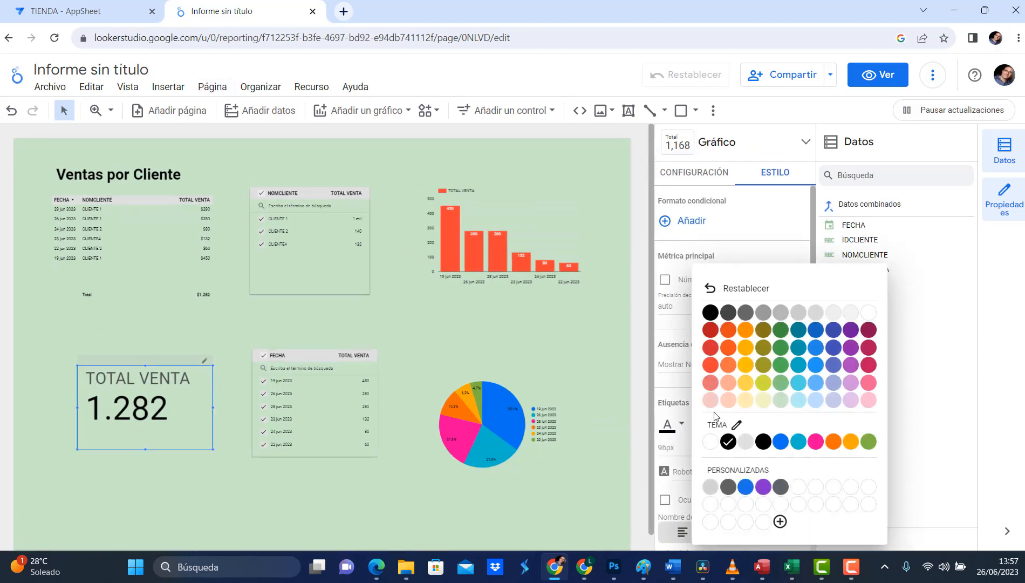
left_click(780, 348)
left_click(408, 344)
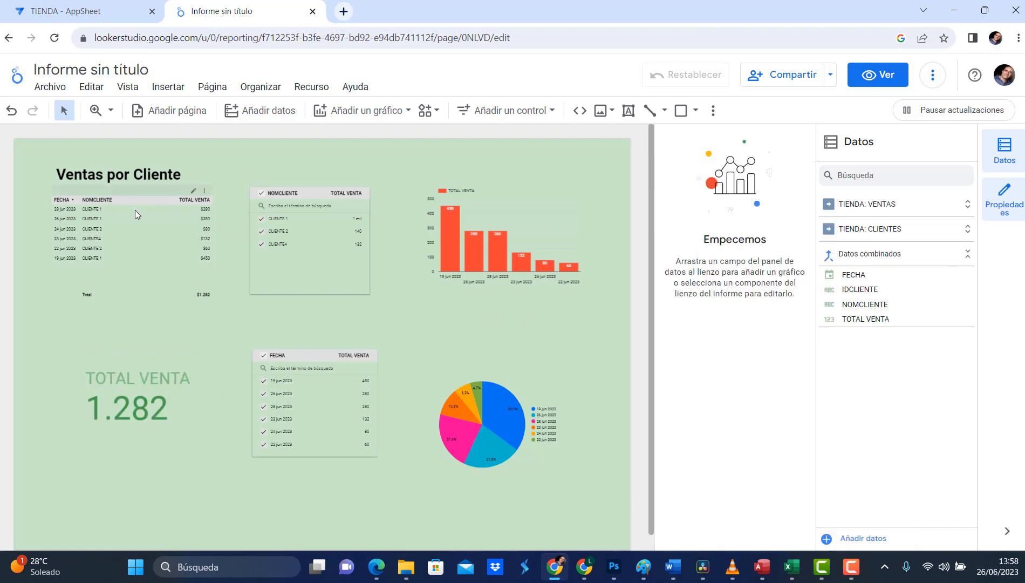
Step: Shift the NOMCLIENTE list toward the column chart, and move the sales table and Ventas por Cliente title inward, aligning the table with the list
left_click_drag(273, 271, 298, 271)
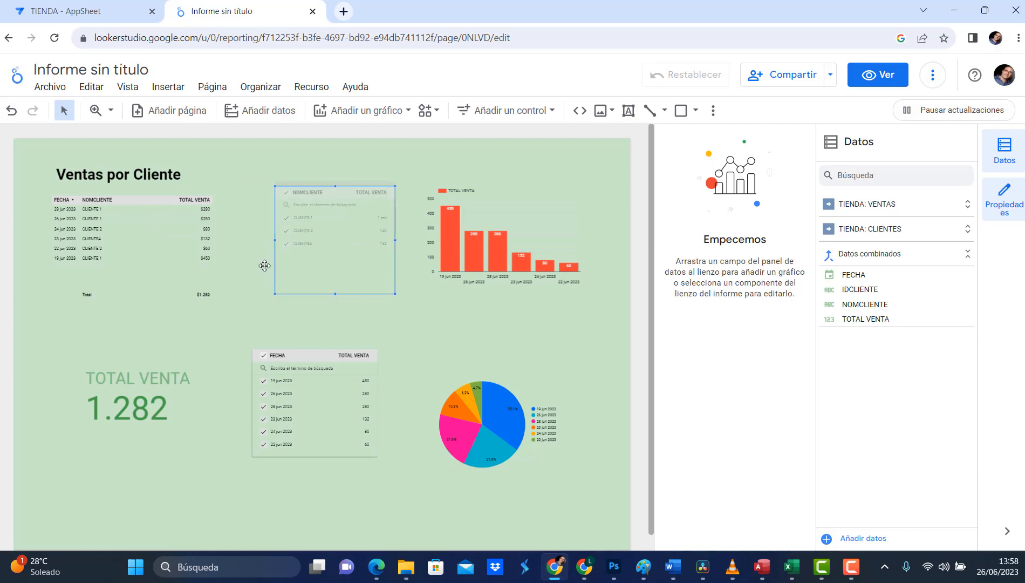
left_click(155, 249)
key("ctrl+z")
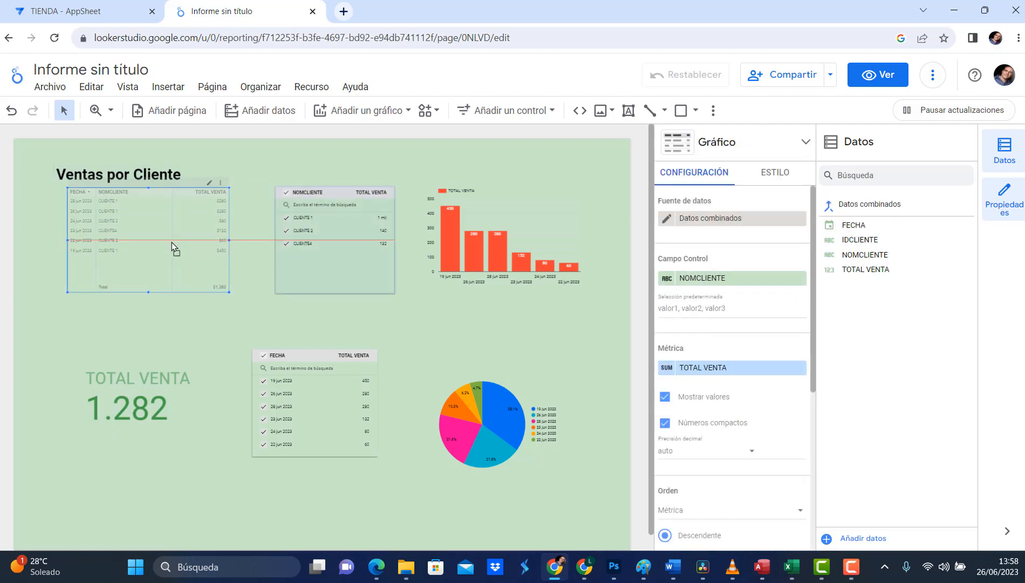
left_click(147, 164)
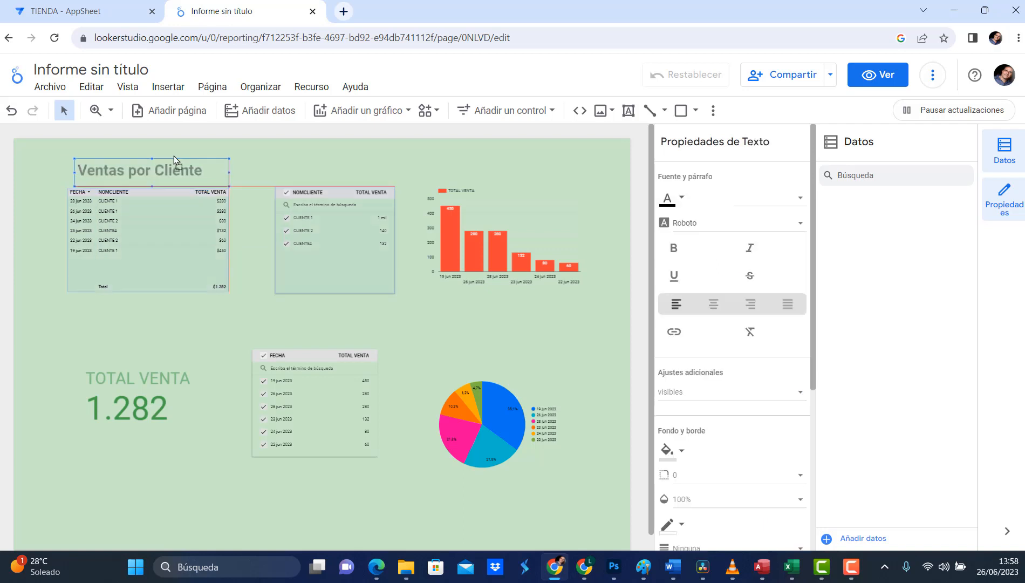